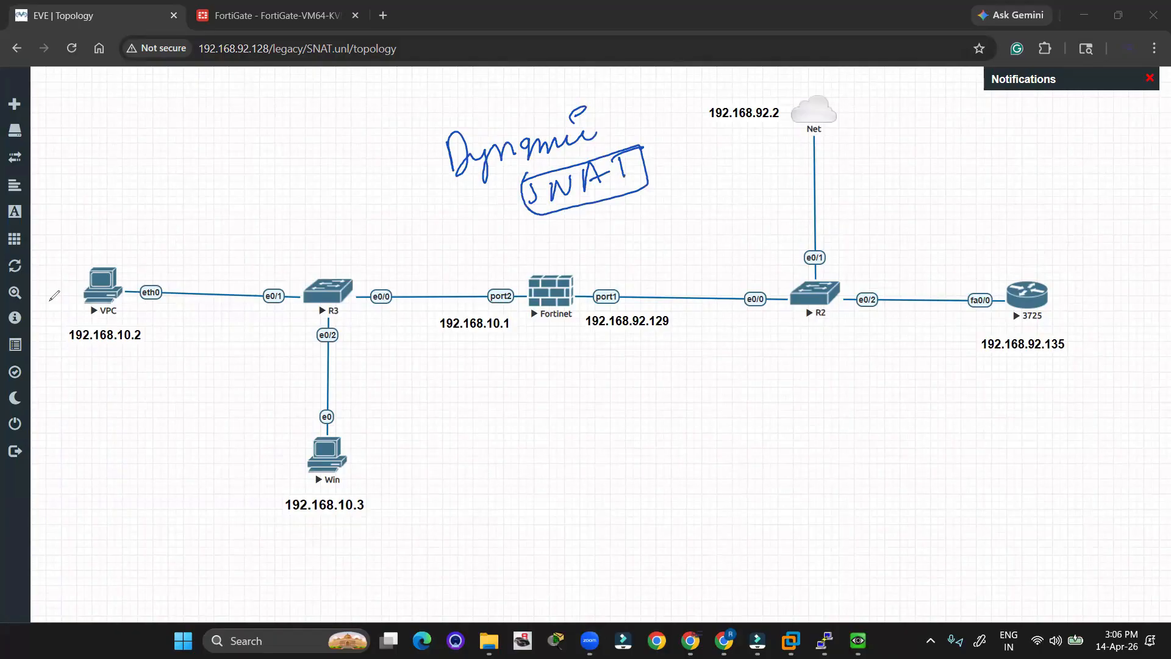
# Clear the old handwriting and write an underlined 'NAT' above the topology.
pyautogui.click(119, 323)
pyautogui.moveTo(375, 177); pyautogui.dragTo(427, 180)
pyautogui.moveTo(409, 173)
pyautogui.mouseDown()
pyautogui.moveTo(431, 163)
pyautogui.moveTo(448, 173)
pyautogui.mouseUp()
pyautogui.moveTo(434, 160); pyautogui.dragTo(456, 147)
pyautogui.moveTo(382, 204); pyautogui.dragTo(477, 181)
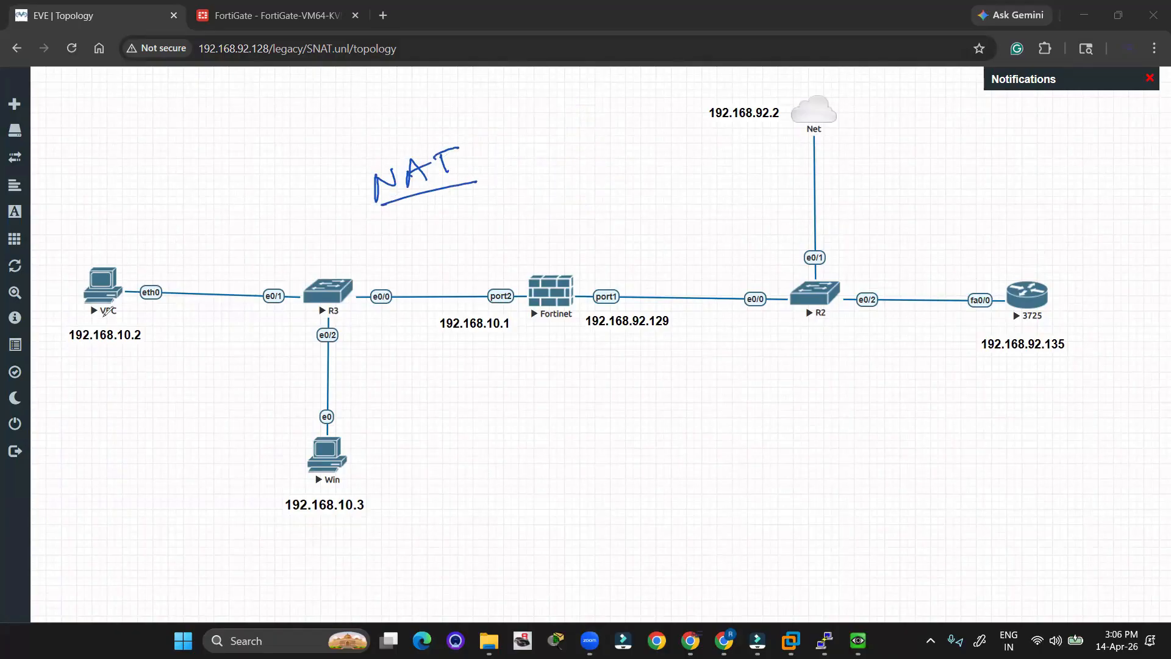
# Circle hosts 192.168.10.2 and 192.168.10.3, draw their traffic arrows across the firewall, and tick 192.168.10.2.
pyautogui.moveTo(69, 322); pyautogui.dragTo(131, 306)
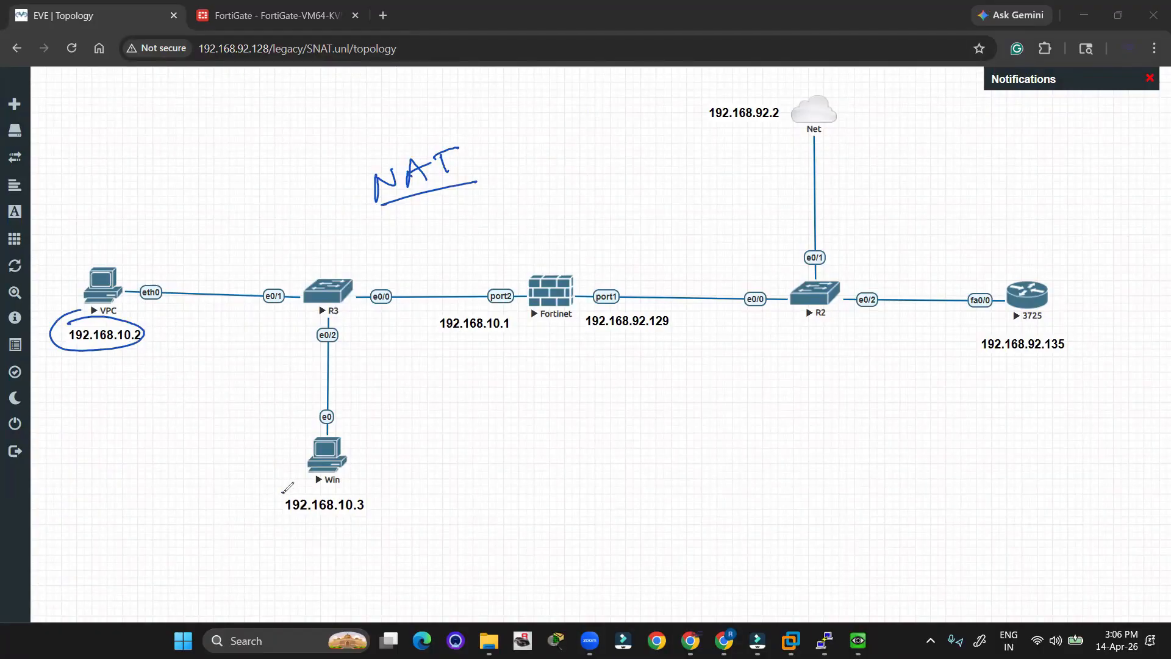
pyautogui.moveTo(282, 490)
pyautogui.mouseDown()
pyautogui.moveTo(377, 490)
pyautogui.moveTo(300, 517)
pyautogui.moveTo(283, 493)
pyautogui.mouseUp()
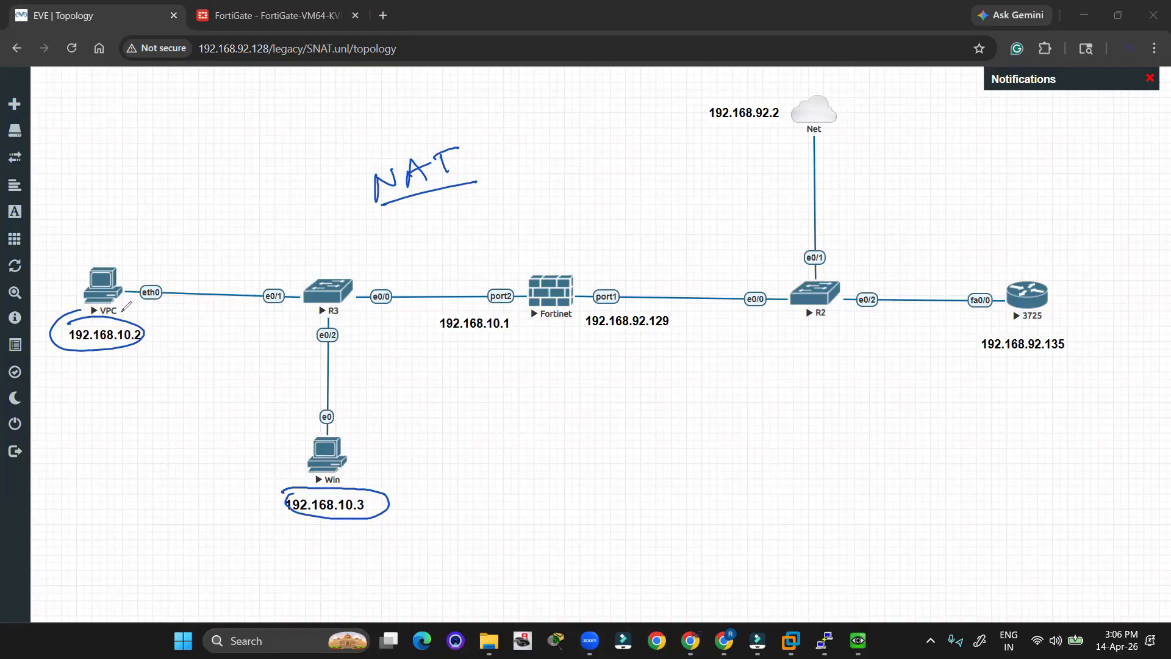
pyautogui.moveTo(124, 265)
pyautogui.mouseDown()
pyautogui.moveTo(205, 250)
pyautogui.moveTo(638, 264)
pyautogui.moveTo(623, 269)
pyautogui.mouseUp()
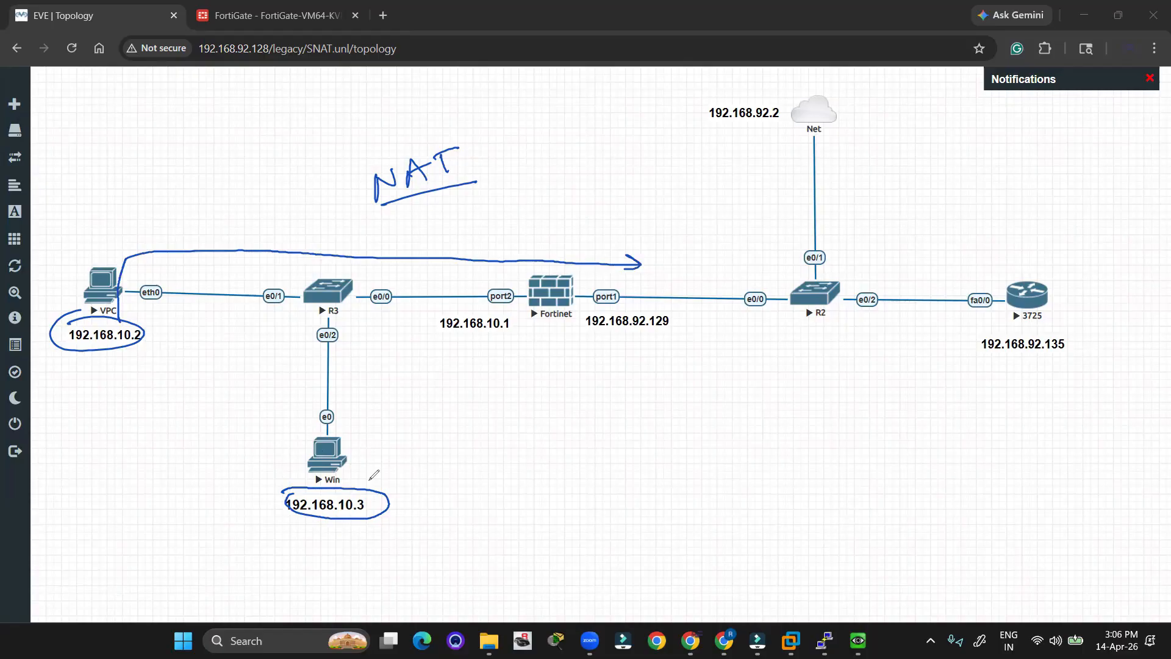
pyautogui.moveTo(362, 483)
pyautogui.mouseDown()
pyautogui.moveTo(364, 256)
pyautogui.moveTo(499, 235)
pyautogui.moveTo(639, 241)
pyautogui.moveTo(626, 255)
pyautogui.mouseUp()
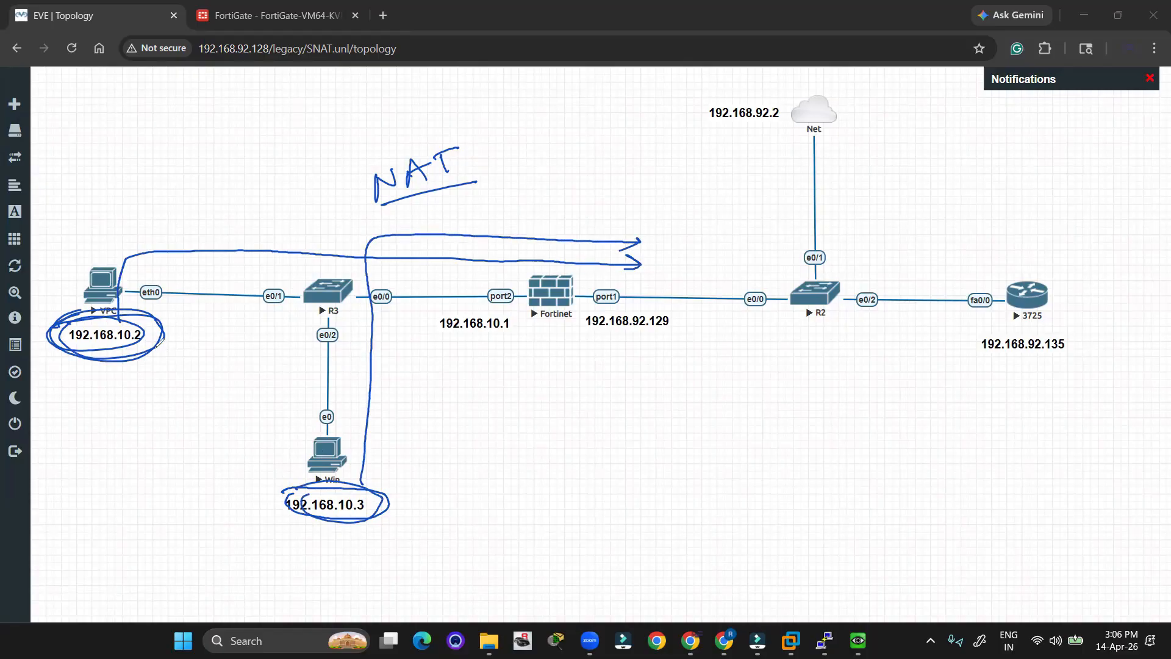
pyautogui.moveTo(158, 350); pyautogui.dragTo(176, 340)
# Circle port1's address 192.168.92.129 and handwrite a pool note beneath it.
pyautogui.moveTo(593, 285)
pyautogui.mouseDown()
pyautogui.moveTo(631, 342)
pyautogui.moveTo(597, 275)
pyautogui.mouseUp()
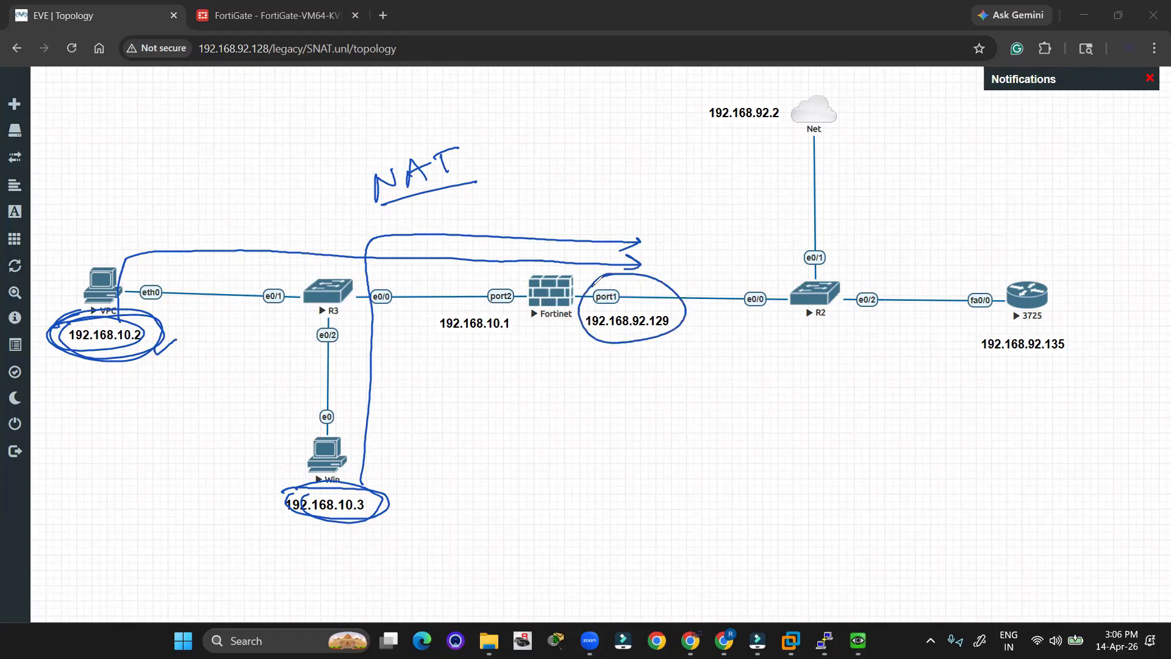
pyautogui.moveTo(587, 321); pyautogui.dragTo(596, 401)
pyautogui.moveTo(594, 361)
pyautogui.mouseDown()
pyautogui.moveTo(619, 379)
pyautogui.moveTo(633, 356)
pyautogui.moveTo(634, 382)
pyautogui.mouseUp()
pyautogui.moveTo(668, 365)
pyautogui.mouseDown()
pyautogui.moveTo(653, 375)
pyautogui.moveTo(665, 389)
pyautogui.moveTo(676, 378)
pyautogui.mouseUp()
pyautogui.moveTo(686, 376)
pyautogui.mouseDown()
pyautogui.moveTo(687, 341)
pyautogui.moveTo(682, 354)
pyautogui.mouseUp()
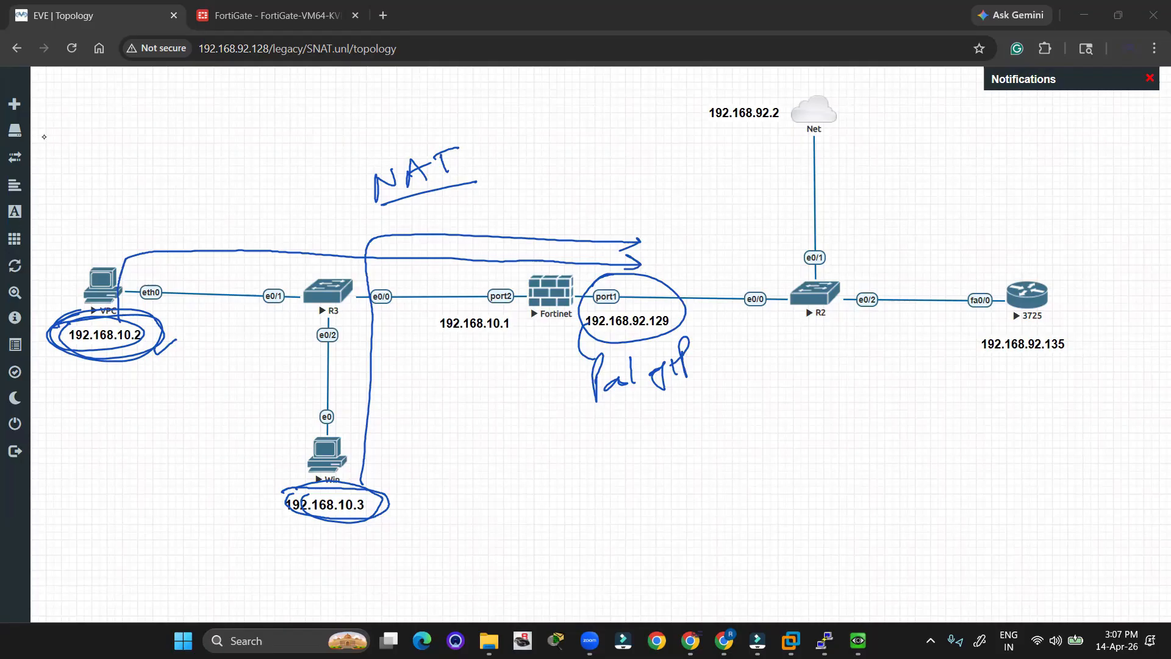
# Draw an arrow toward the router, cross out both LAN host addresses, and circle the pool note.
pyautogui.moveTo(650, 248)
pyautogui.mouseDown()
pyautogui.moveTo(992, 247)
pyautogui.moveTo(961, 255)
pyautogui.mouseUp()
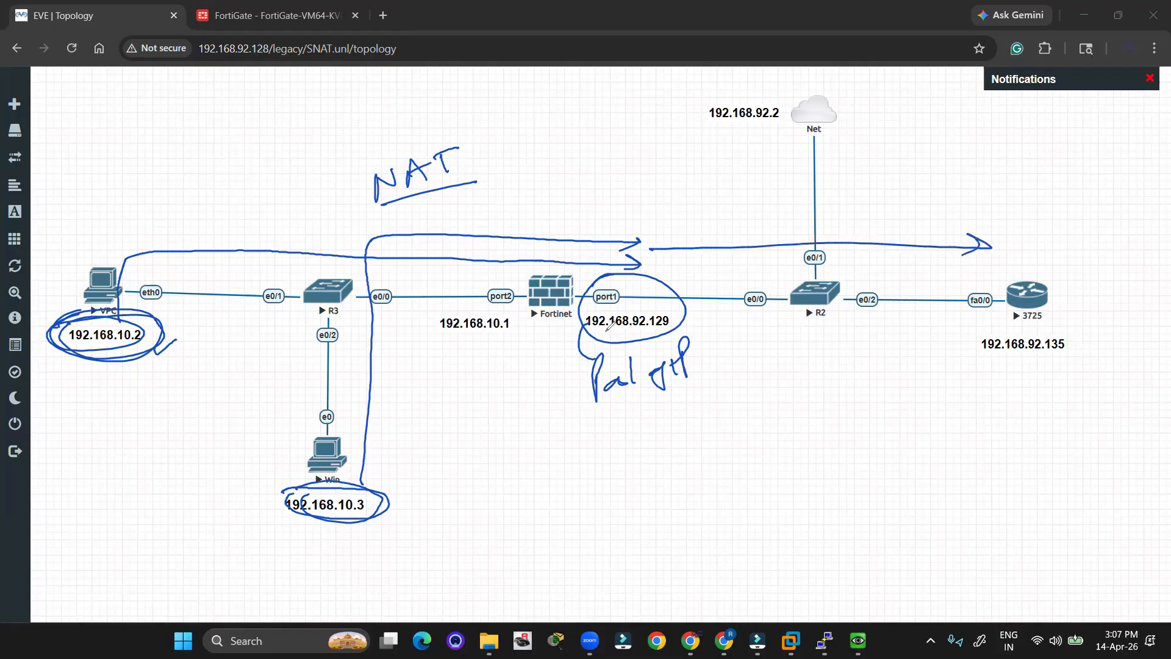
pyautogui.moveTo(146, 336)
pyautogui.mouseDown()
pyautogui.moveTo(179, 326)
pyautogui.moveTo(201, 338)
pyautogui.mouseUp()
pyautogui.moveTo(196, 319); pyautogui.dragTo(172, 362)
pyautogui.moveTo(379, 473); pyautogui.dragTo(410, 488)
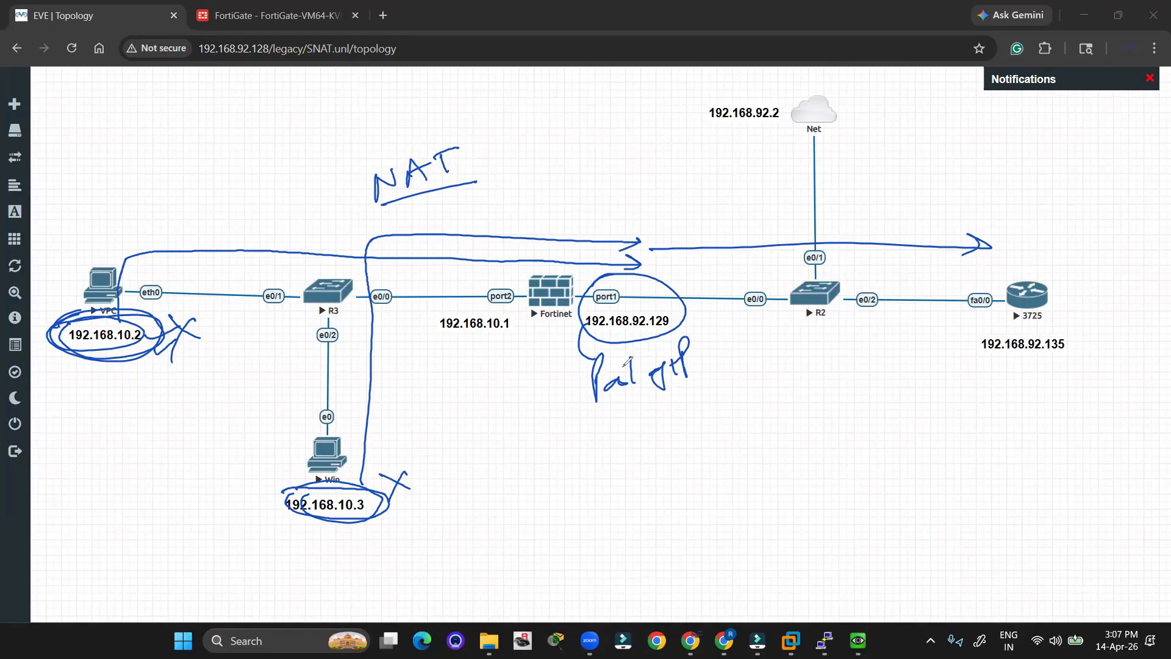
pyautogui.moveTo(582, 353)
pyautogui.mouseDown()
pyautogui.moveTo(729, 351)
pyautogui.moveTo(613, 348)
pyautogui.mouseUp()
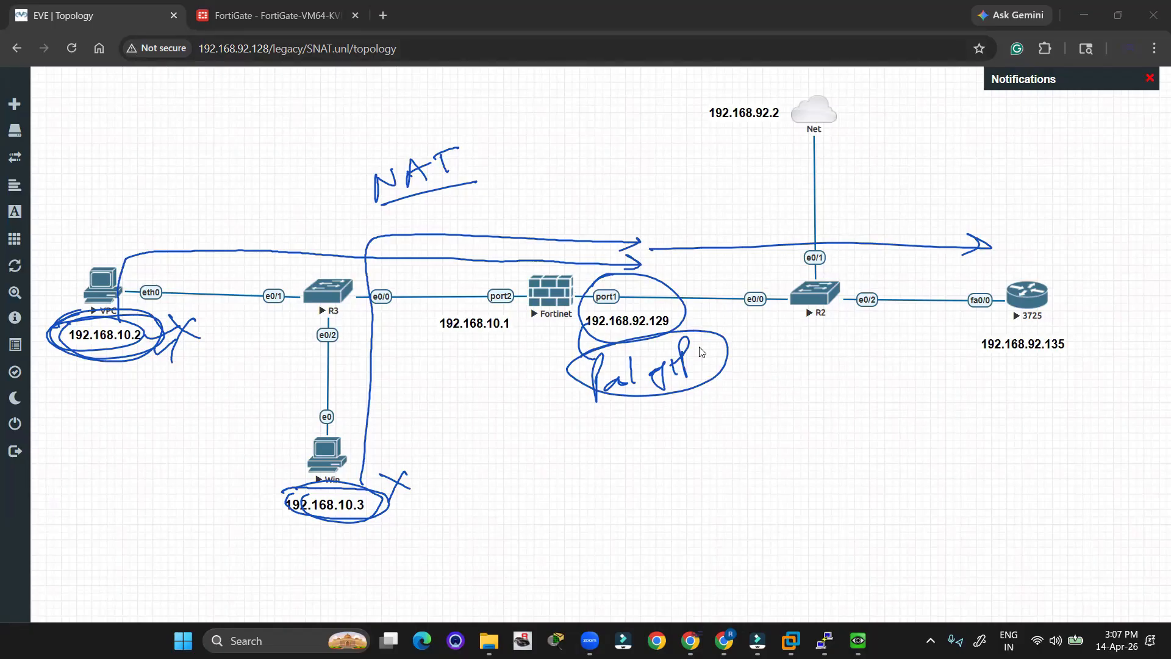
# Duplicate the 192.168.92.129 label, move the copy down, and change it to 192.168.92.130.
pyautogui.rightClick(640, 312)
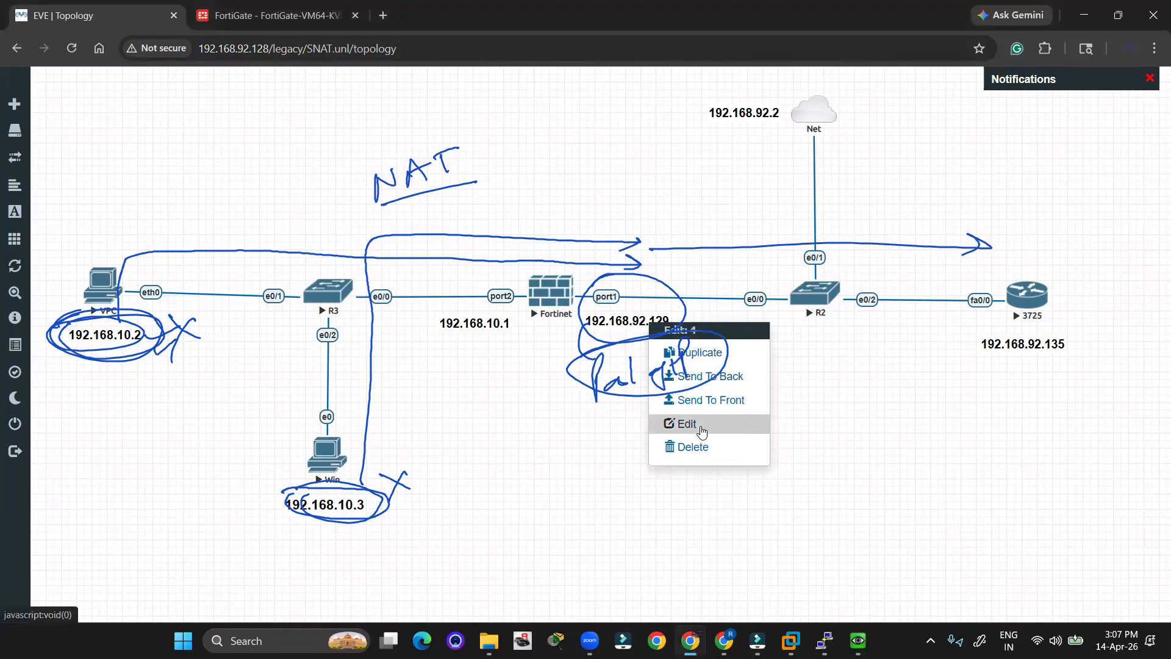
pyautogui.click(723, 359)
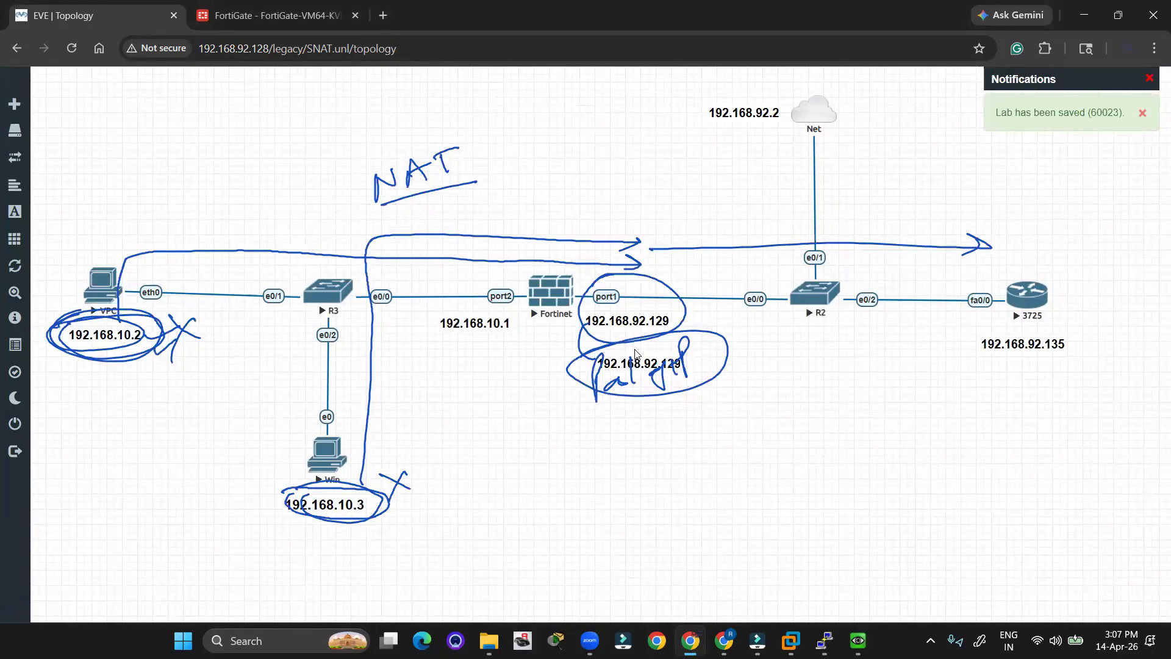
pyautogui.moveTo(654, 360); pyautogui.dragTo(653, 425)
pyautogui.doubleClick(654, 427)
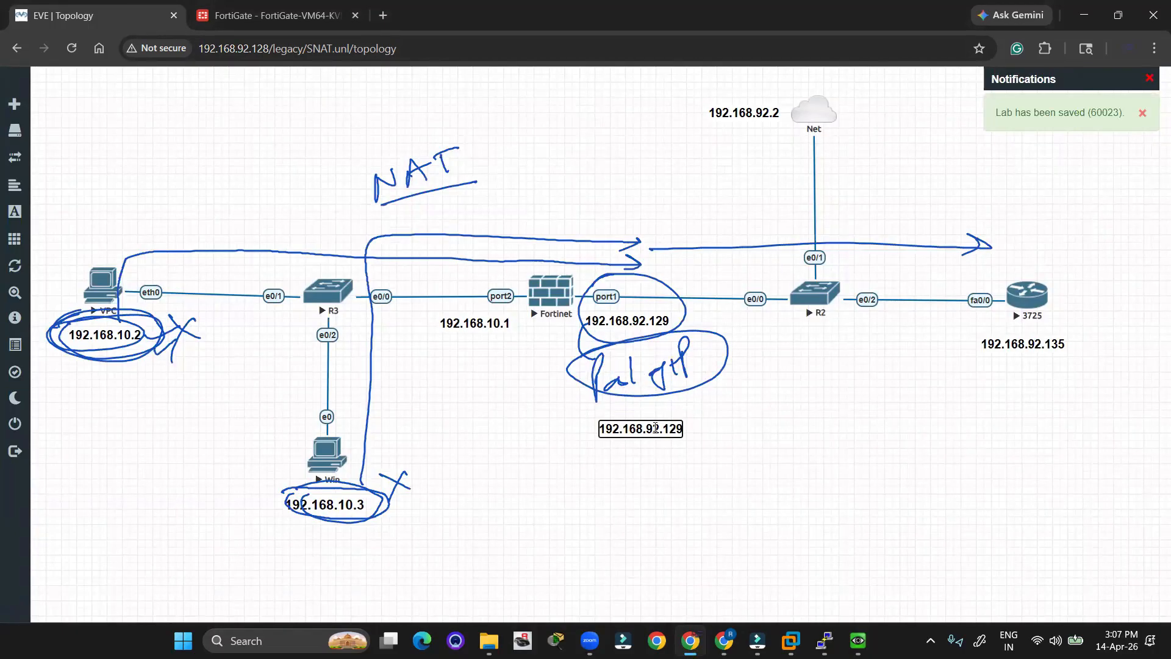
pyautogui.press('BackSpace')
pyautogui.press('BackSpace')
pyautogui.write('30')
# Add a second line 192.168.92.131 to the pool label and clear the pen annotations.
pyautogui.press('Return')
pyautogui.write('192.168.1')
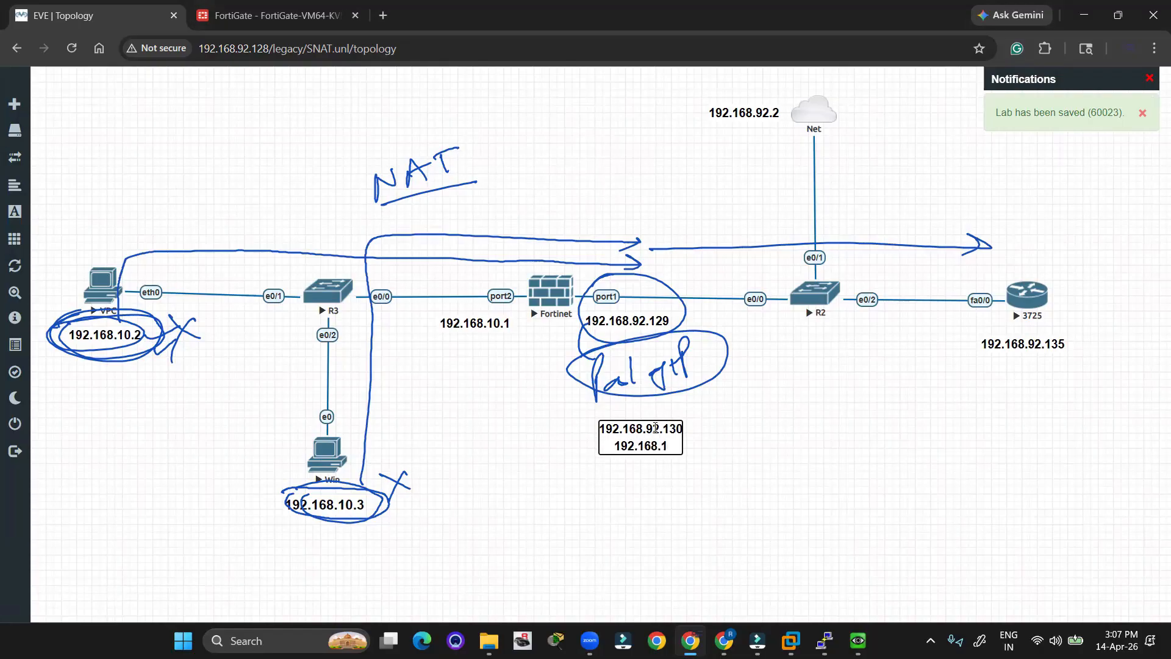
pyautogui.press('BackSpace')
pyautogui.write('92.131')
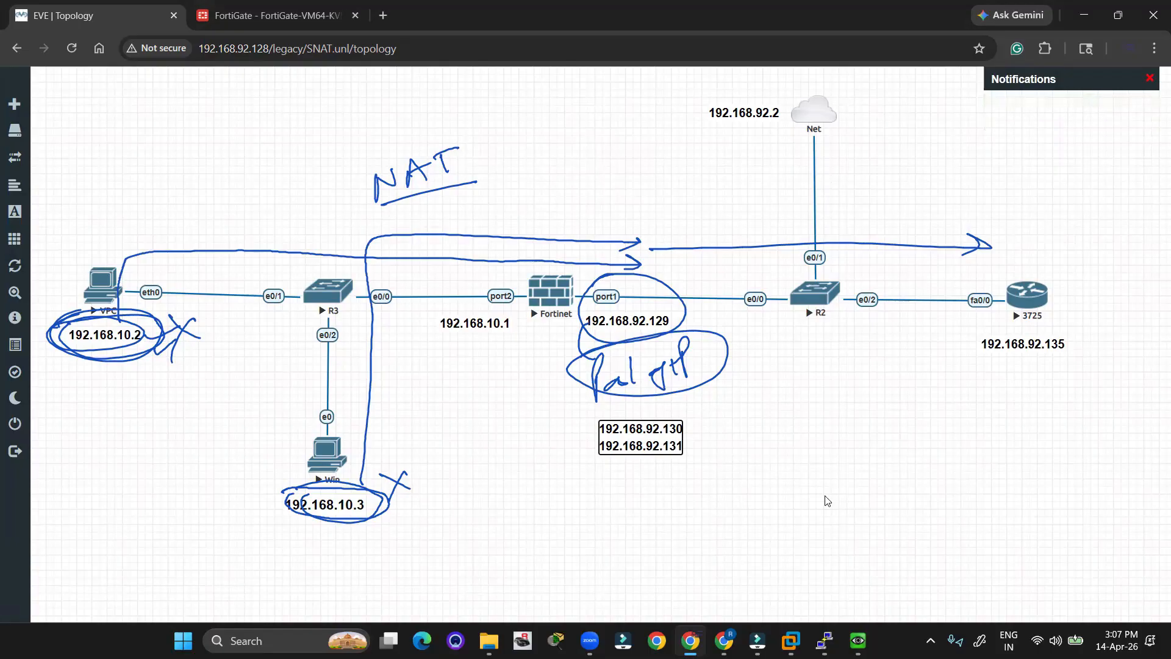
pyautogui.click(771, 473)
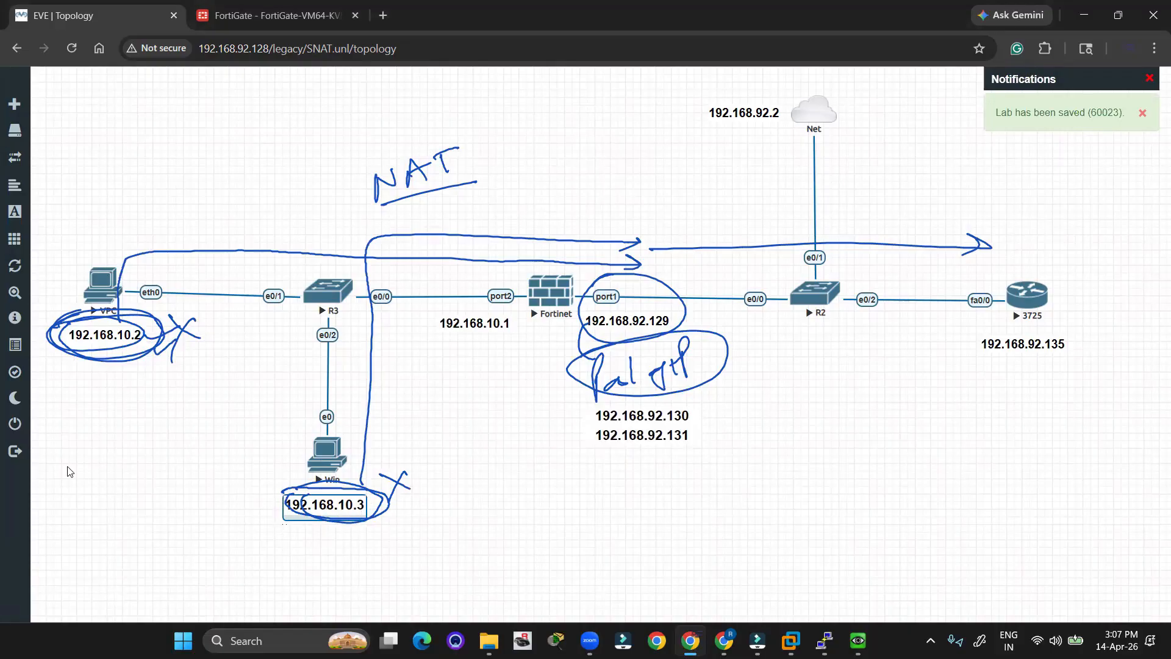
pyautogui.press('Escape')
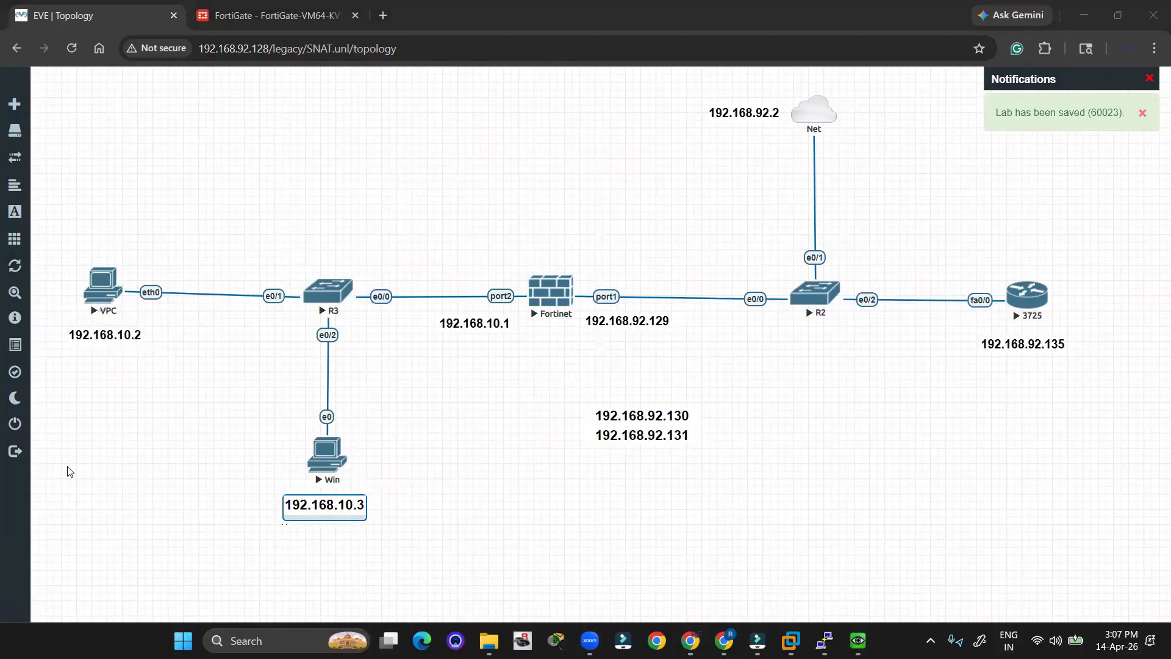
# Move the pool label above the Fortinet and circle and tick its two addresses.
pyautogui.moveTo(624, 425); pyautogui.dragTo(633, 399)
pyautogui.moveTo(686, 437); pyautogui.dragTo(676, 269)
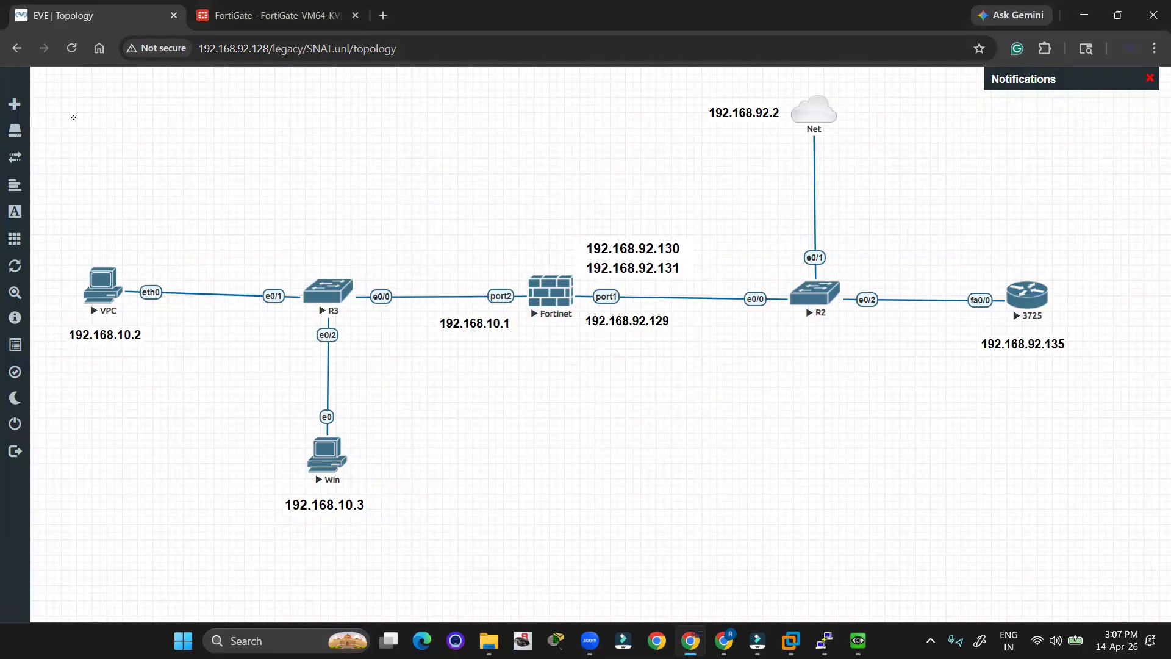
pyautogui.click(48, 156)
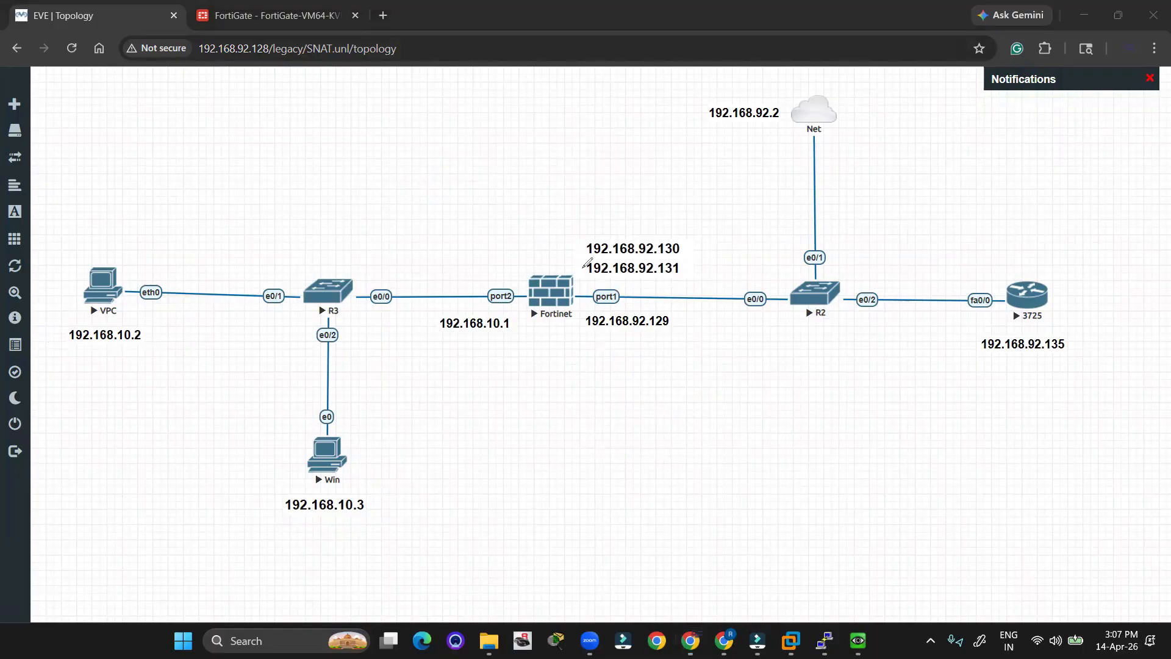
pyautogui.moveTo(584, 266)
pyautogui.mouseDown()
pyautogui.moveTo(635, 218)
pyautogui.moveTo(597, 230)
pyautogui.mouseUp()
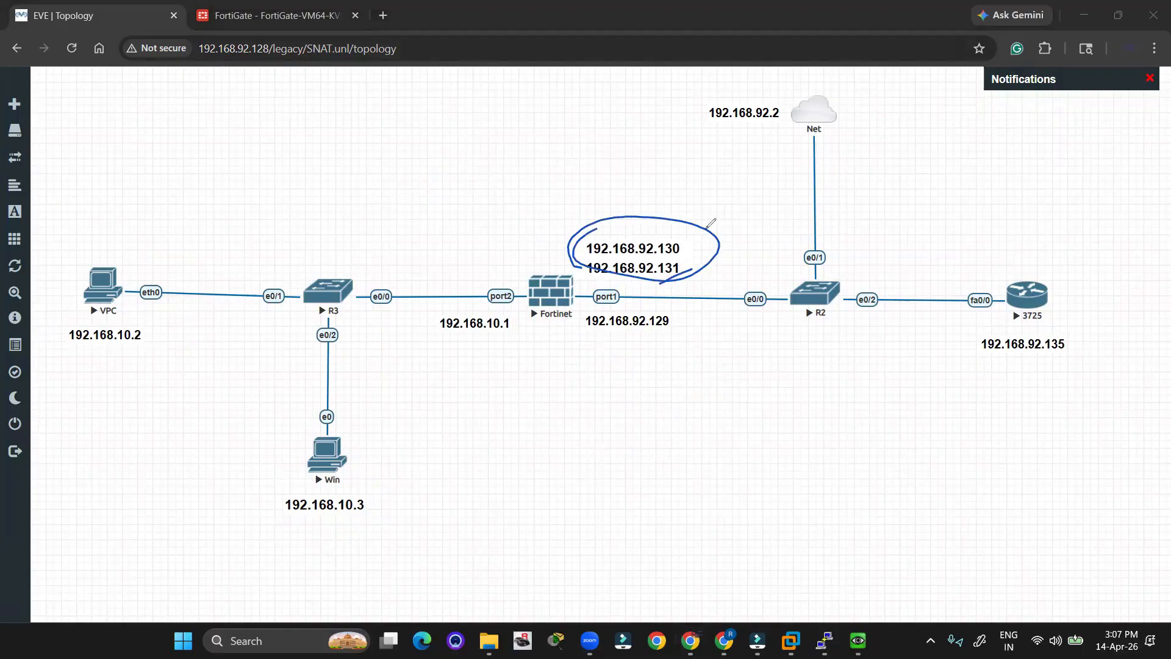
pyautogui.moveTo(692, 245); pyautogui.dragTo(714, 236)
pyautogui.moveTo(688, 274); pyautogui.dragTo(714, 268)
# Circle the VPC and Win hosts, draw their path to the 3725 router, add a note, then clear the ink.
pyautogui.moveTo(85, 266)
pyautogui.mouseDown()
pyautogui.moveTo(144, 275)
pyautogui.moveTo(73, 271)
pyautogui.mouseUp()
pyautogui.moveTo(288, 447)
pyautogui.mouseDown()
pyautogui.moveTo(360, 501)
pyautogui.moveTo(291, 441)
pyautogui.mouseUp()
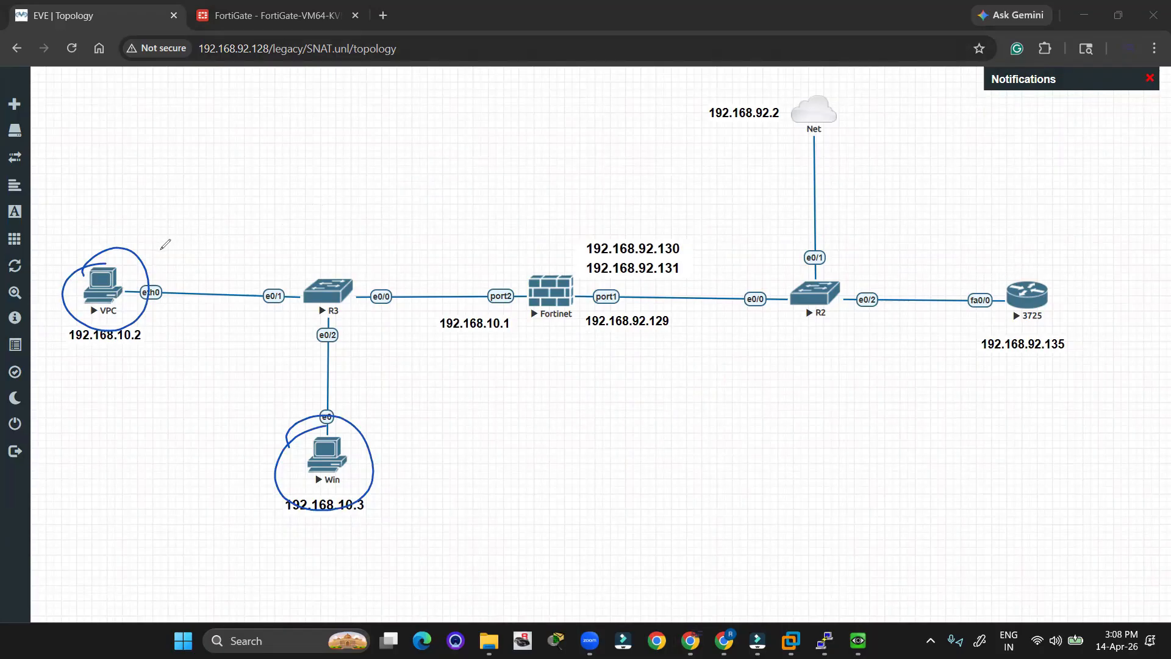
pyautogui.moveTo(160, 248)
pyautogui.mouseDown()
pyautogui.moveTo(474, 250)
pyautogui.moveTo(948, 281)
pyautogui.moveTo(1070, 308)
pyautogui.moveTo(991, 286)
pyautogui.mouseUp()
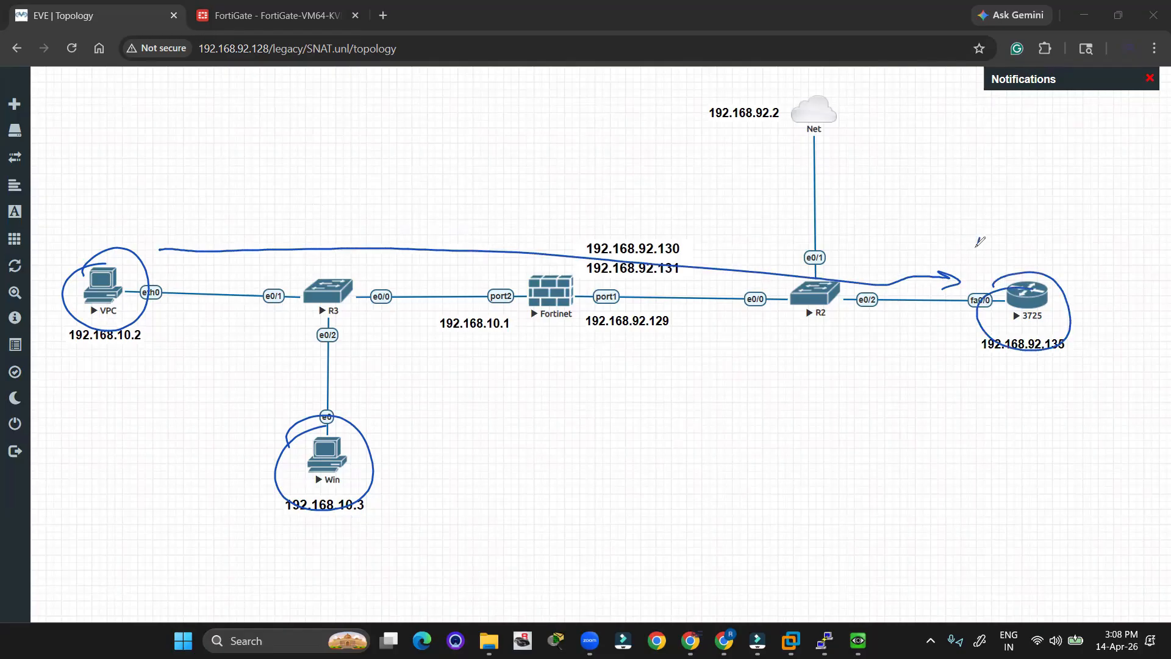
pyautogui.moveTo(978, 234); pyautogui.dragTo(998, 269)
pyautogui.moveTo(958, 251); pyautogui.dragTo(1007, 223)
pyautogui.moveTo(1000, 262)
pyautogui.mouseDown()
pyautogui.moveTo(1098, 217)
pyautogui.moveTo(1141, 249)
pyautogui.mouseUp()
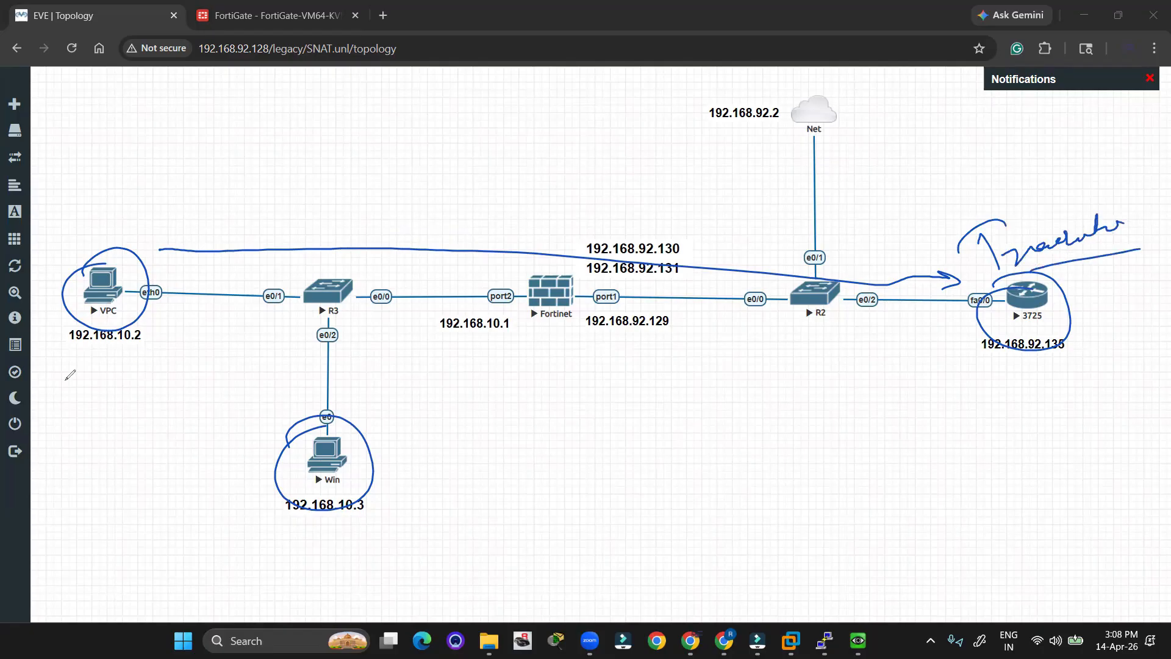
pyautogui.press('e')
pyautogui.moveTo(979, 240)
pyautogui.mouseDown()
pyautogui.moveTo(1025, 229)
pyautogui.moveTo(1051, 251)
pyautogui.moveTo(1063, 221)
pyautogui.mouseUp()
pyautogui.moveTo(974, 264); pyautogui.dragTo(1054, 244)
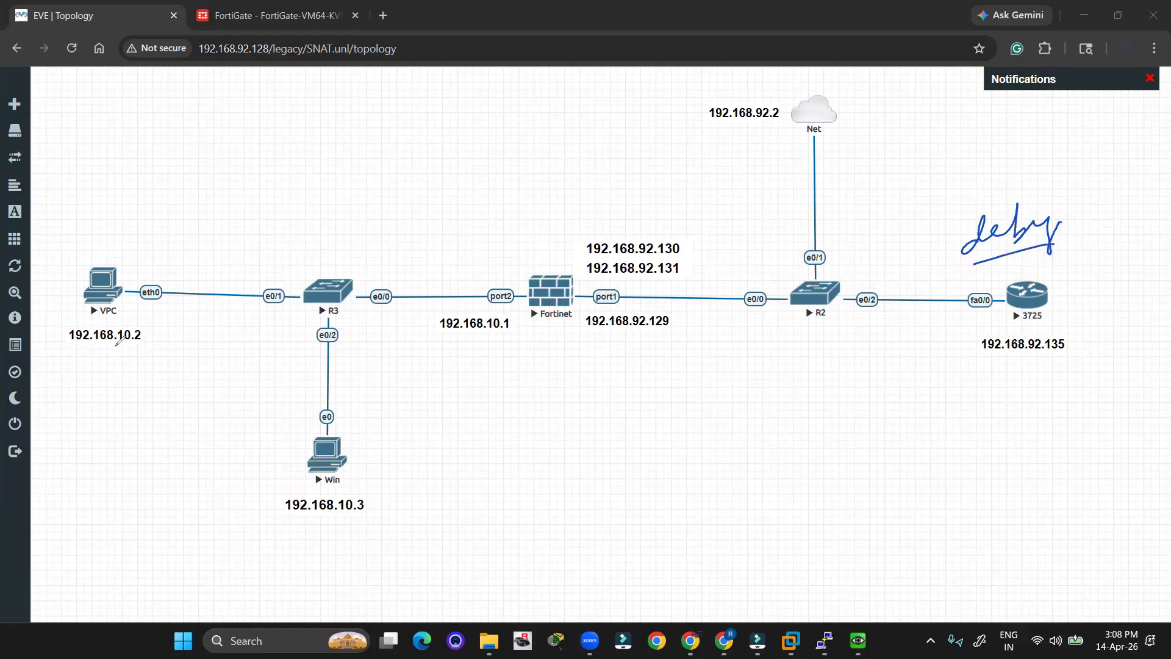
pyautogui.press('Escape')
# Select and deselect the Fortinet group, then open the firewall's console, dismissing the telnet prompt.
pyautogui.moveTo(501, 226); pyautogui.dragTo(597, 400)
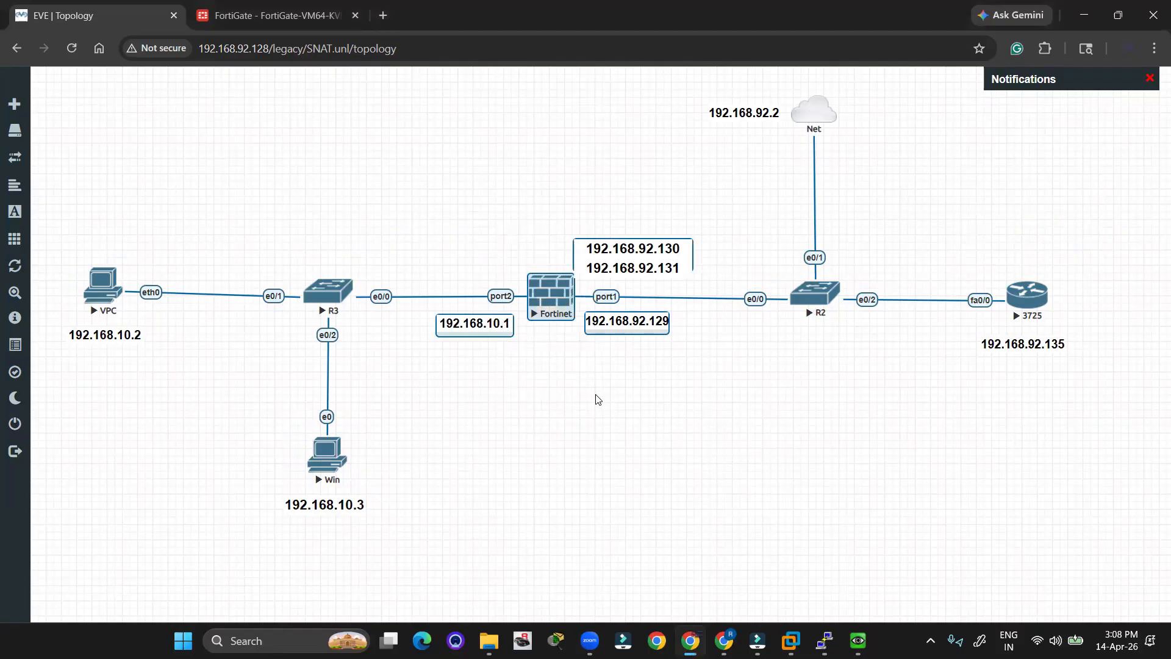
pyautogui.click(586, 385)
pyautogui.moveTo(500, 236); pyautogui.dragTo(595, 407)
pyautogui.click(594, 408)
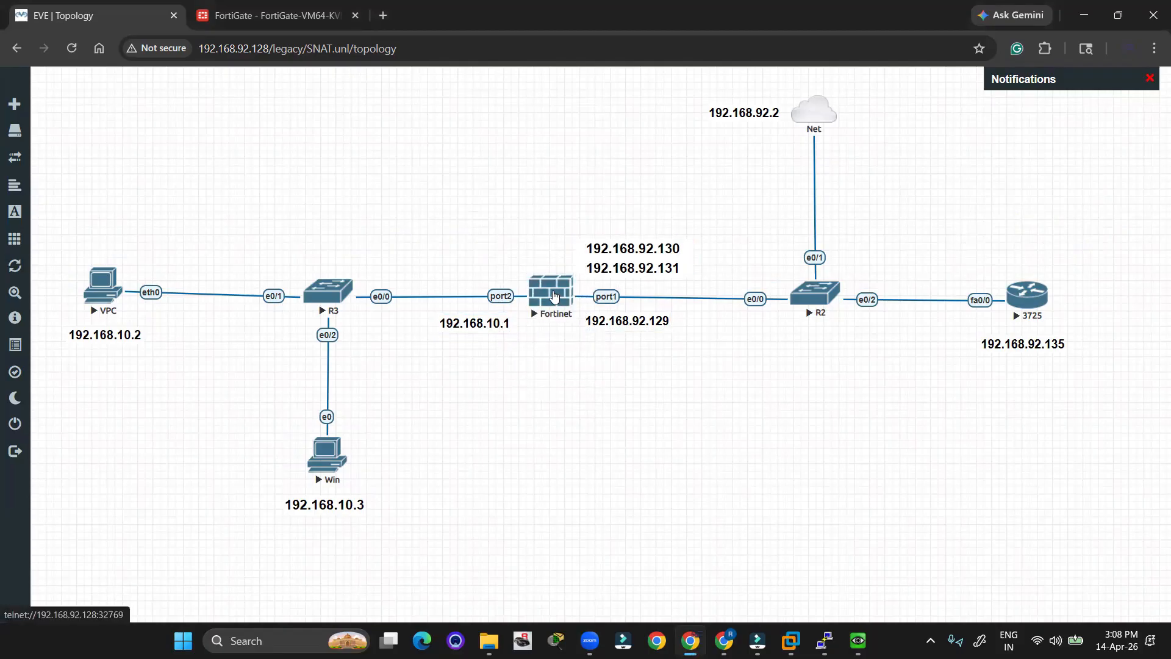
pyautogui.moveTo(504, 230); pyautogui.dragTo(596, 361)
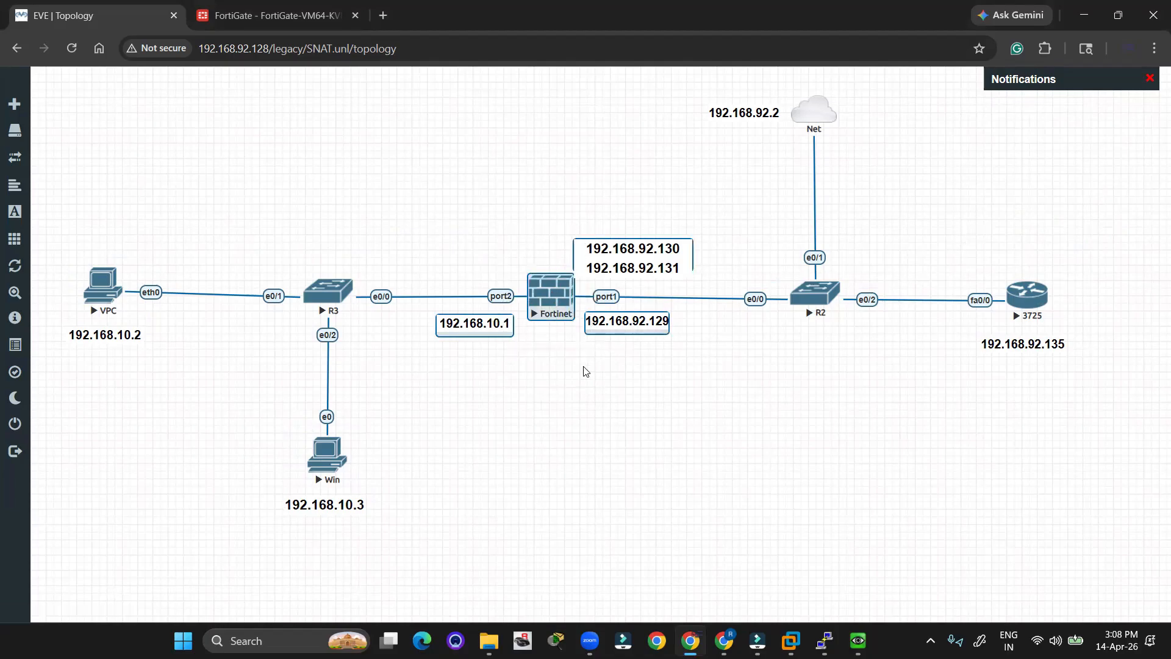
pyautogui.click(583, 369)
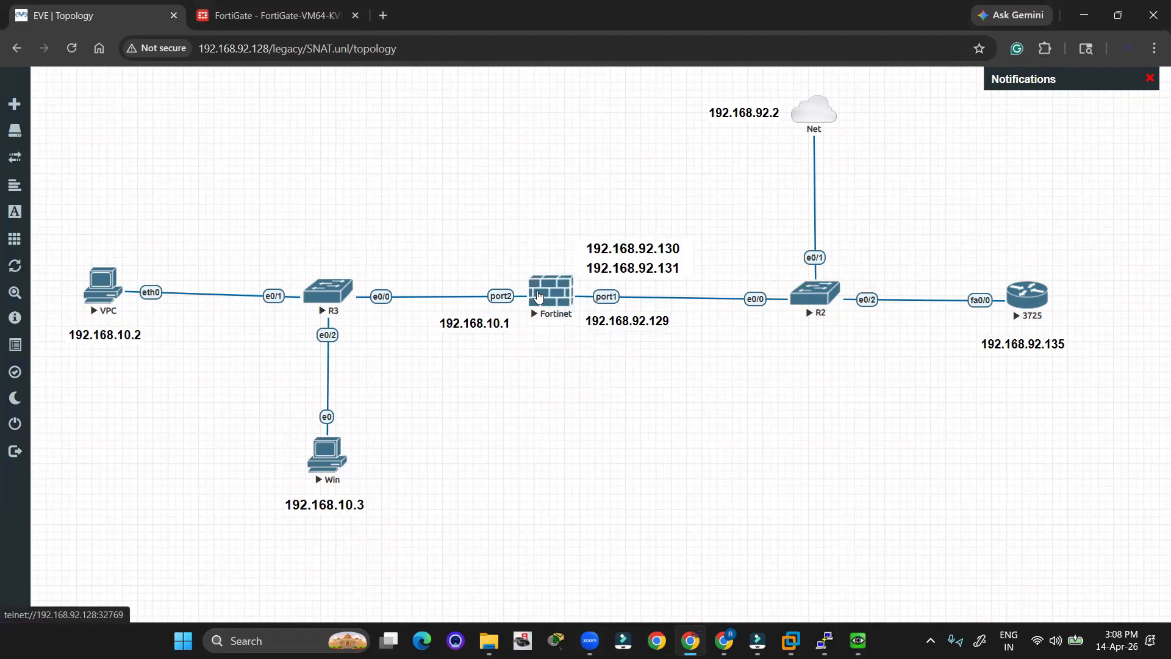
pyautogui.click(538, 297)
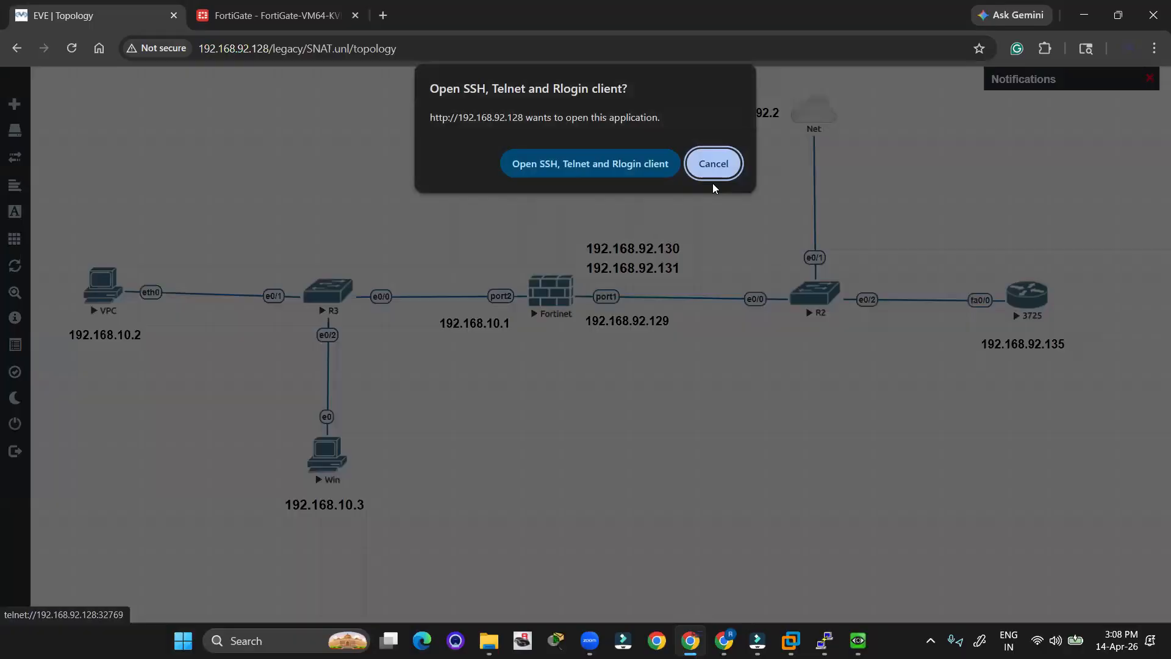
pyautogui.click(711, 160)
# Add a default static route via gateway 192.168.92.2 out WAN (port1).
pyautogui.click(342, 17)
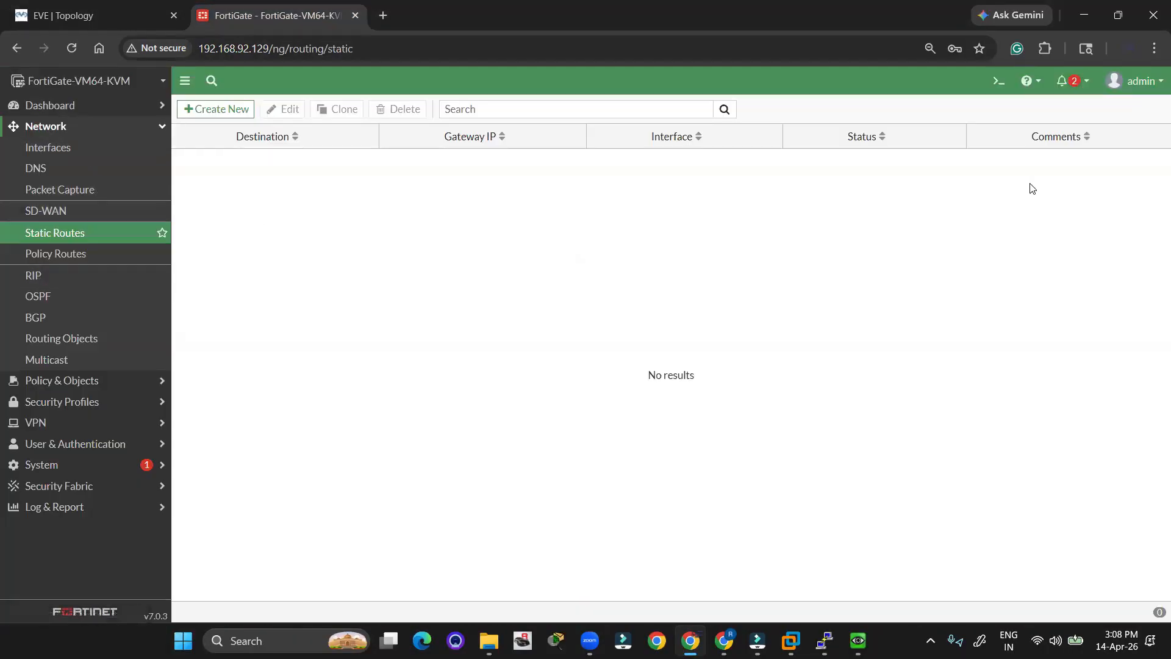
pyautogui.click(72, 238)
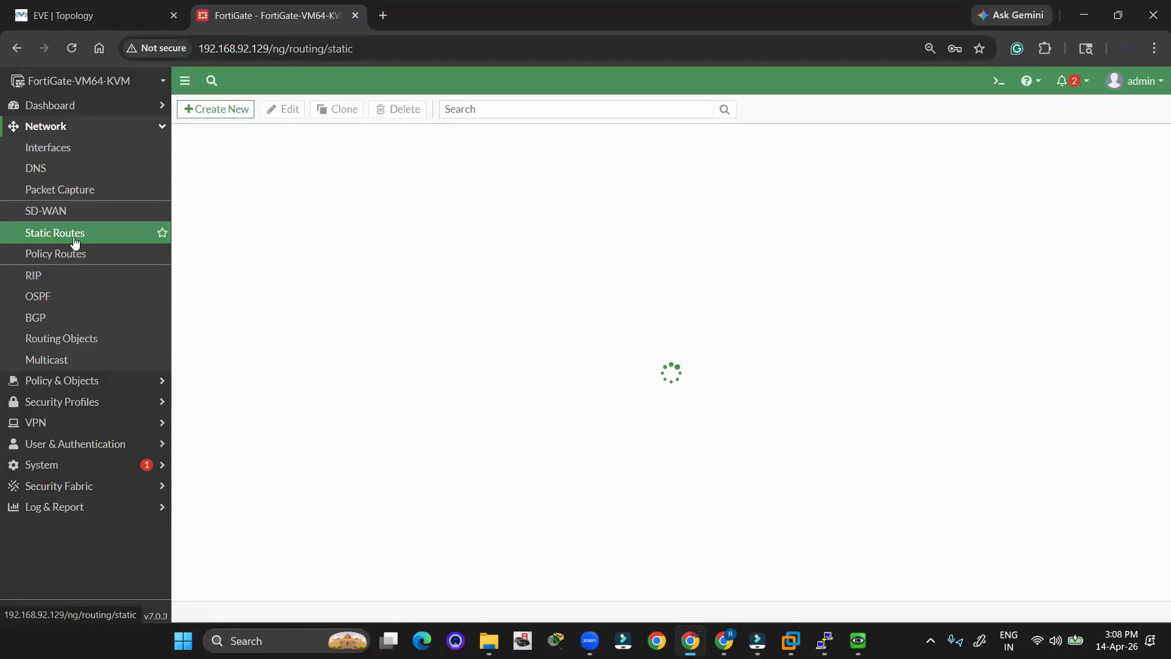
pyautogui.click(208, 110)
pyautogui.moveTo(426, 177); pyautogui.dragTo(335, 196)
pyautogui.click(429, 178)
pyautogui.write('192.168.92.2')
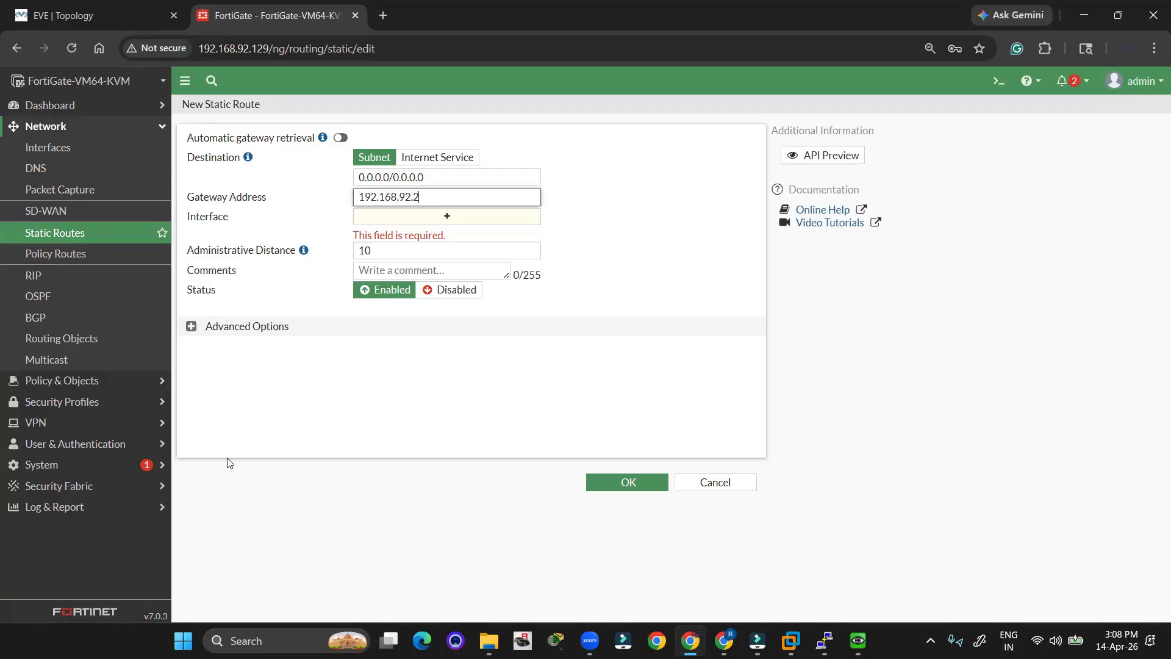
pyautogui.click(406, 221)
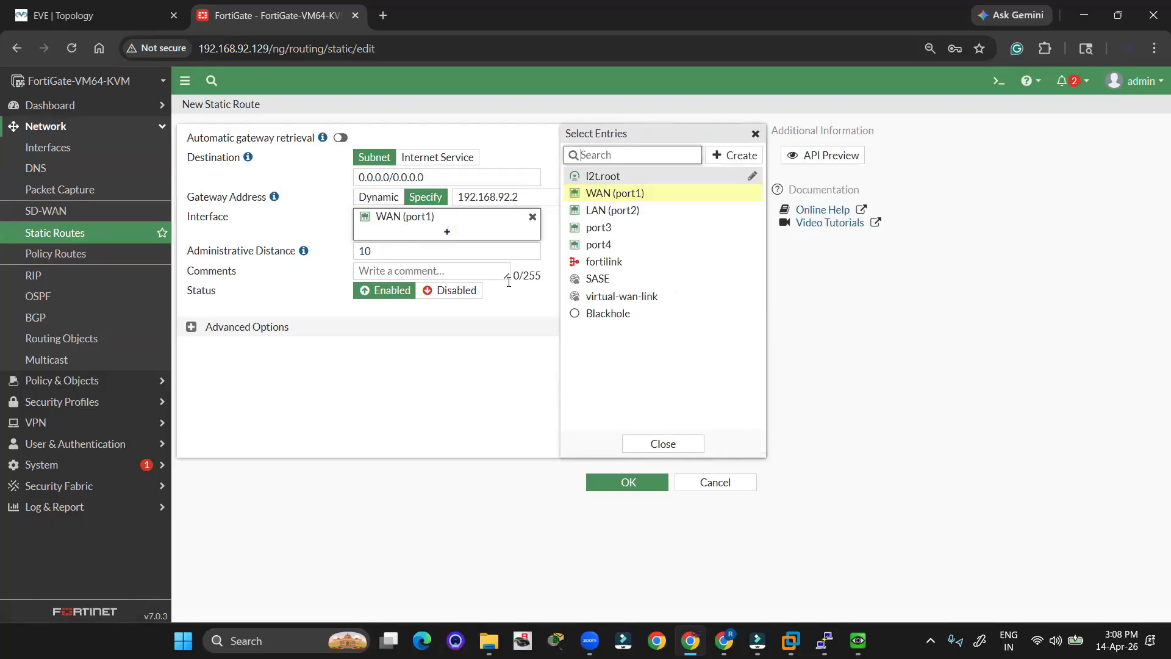
pyautogui.click(499, 390)
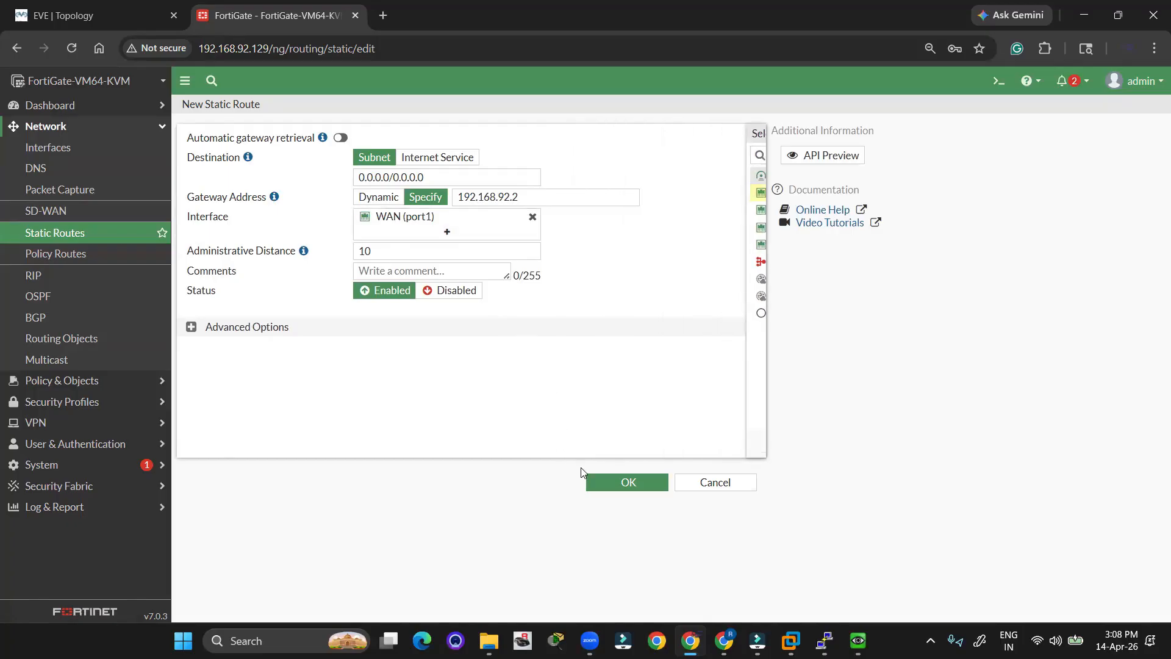
pyautogui.click(630, 491)
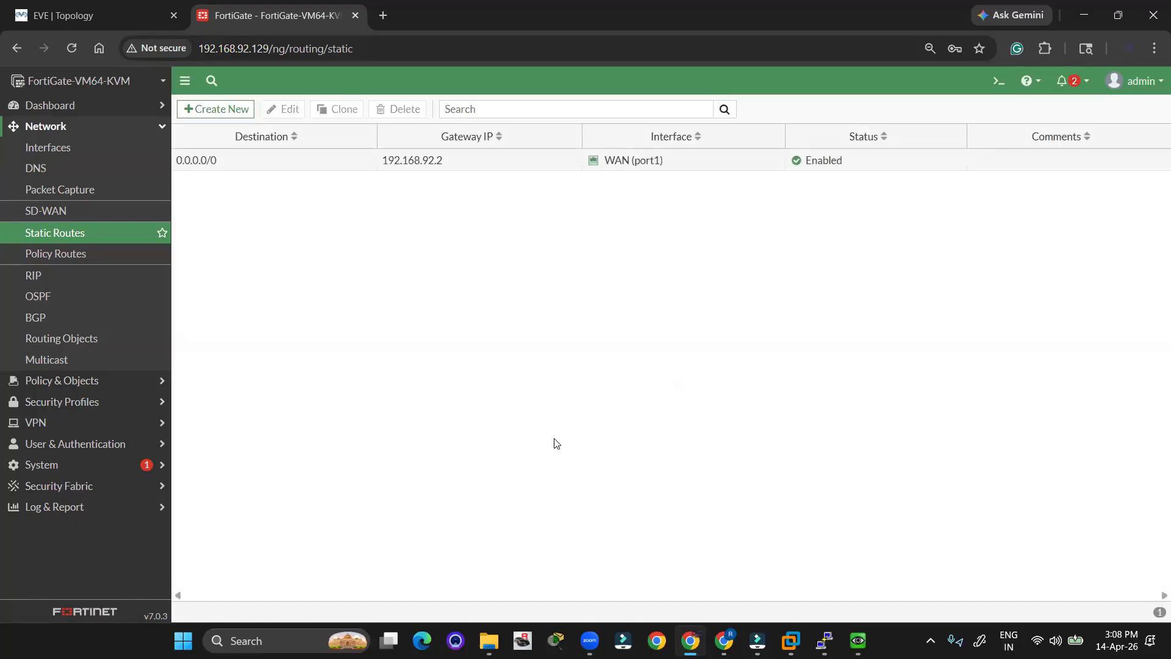
# Add a second default static route via gateway 192.168.92.135 on WAN (port1).
pyautogui.click(219, 119)
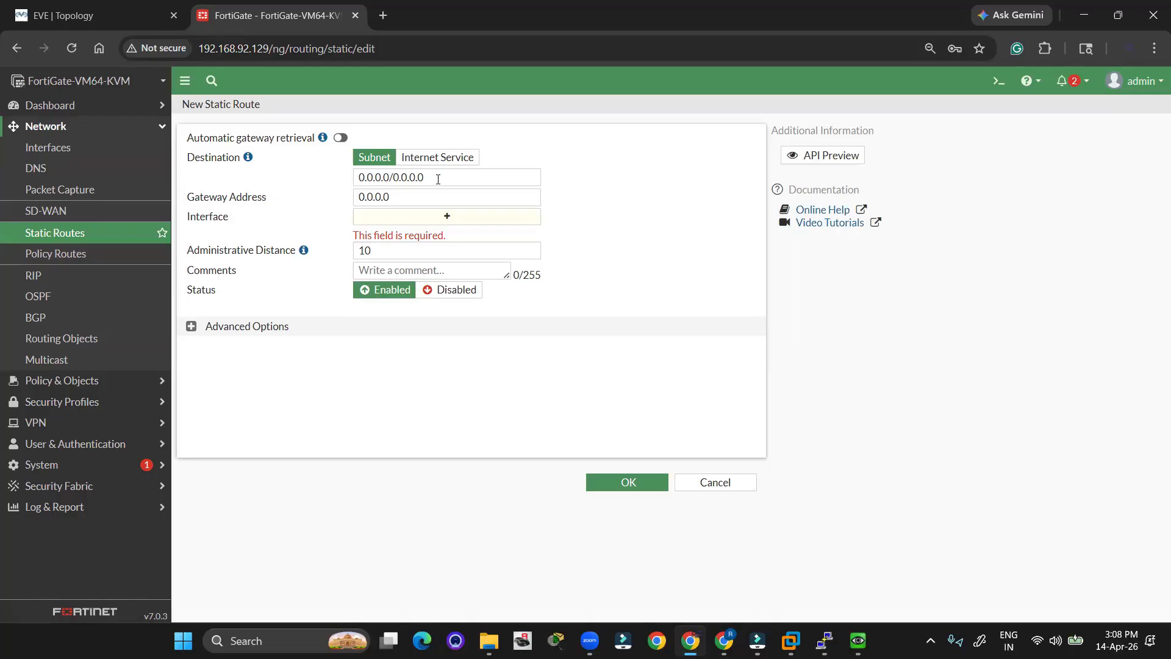
pyautogui.moveTo(429, 178); pyautogui.dragTo(324, 199)
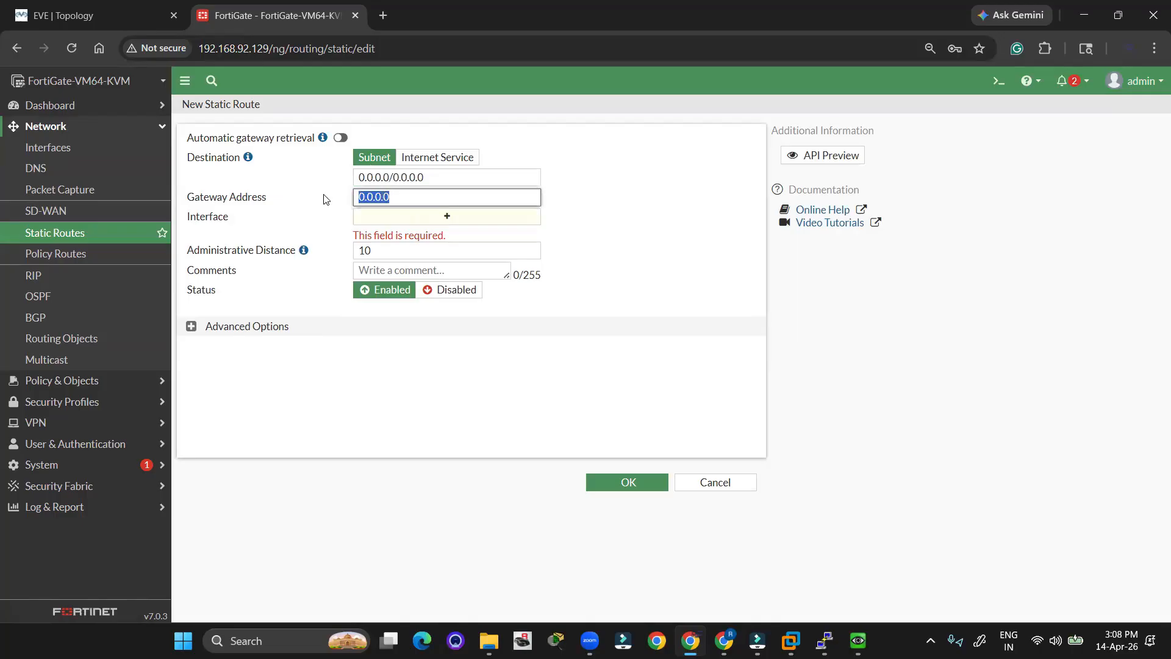
pyautogui.write('192.168.92.135')
pyautogui.click(405, 219)
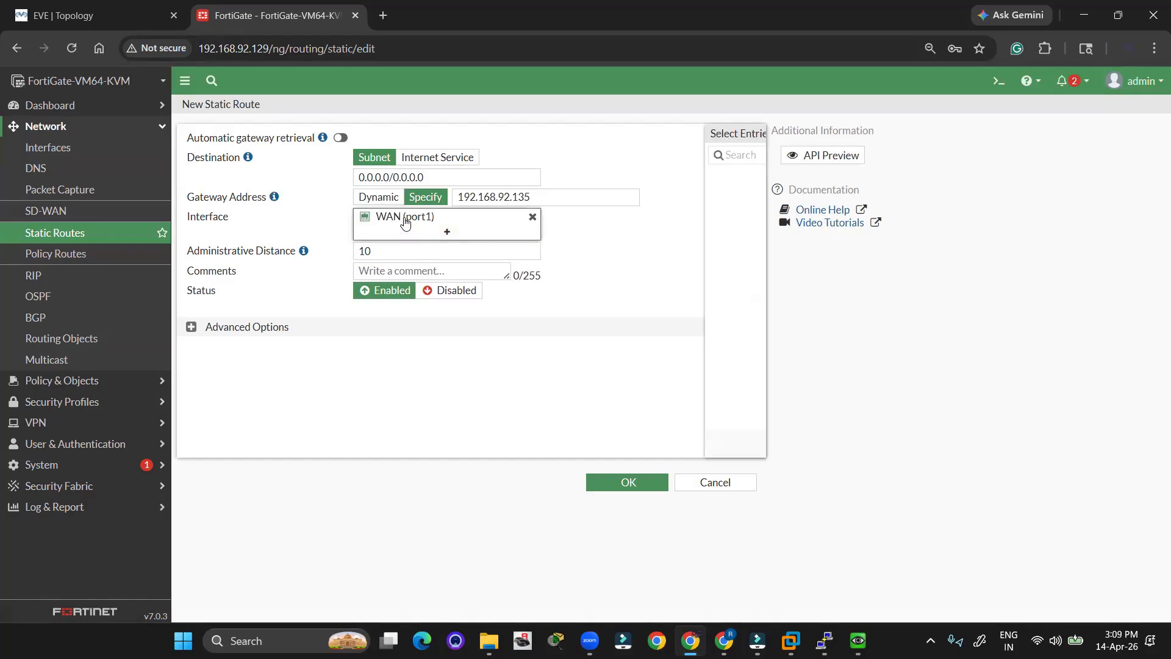
pyautogui.click(627, 482)
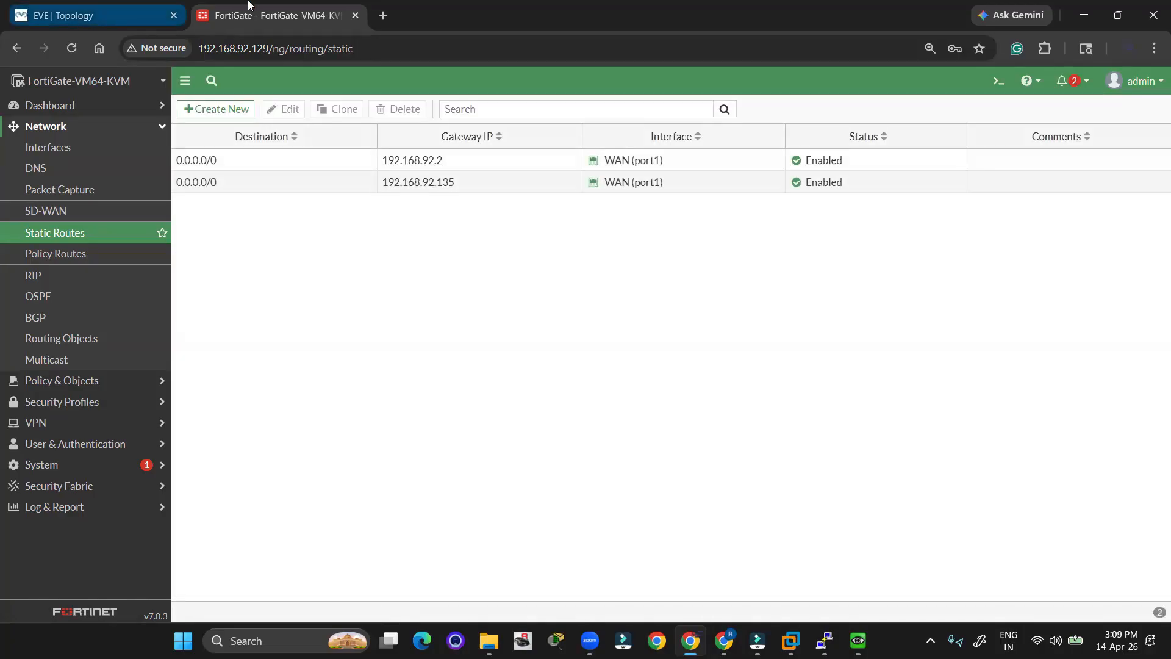
pyautogui.click(115, 12)
pyautogui.moveTo(1061, 237); pyautogui.dragTo(974, 372)
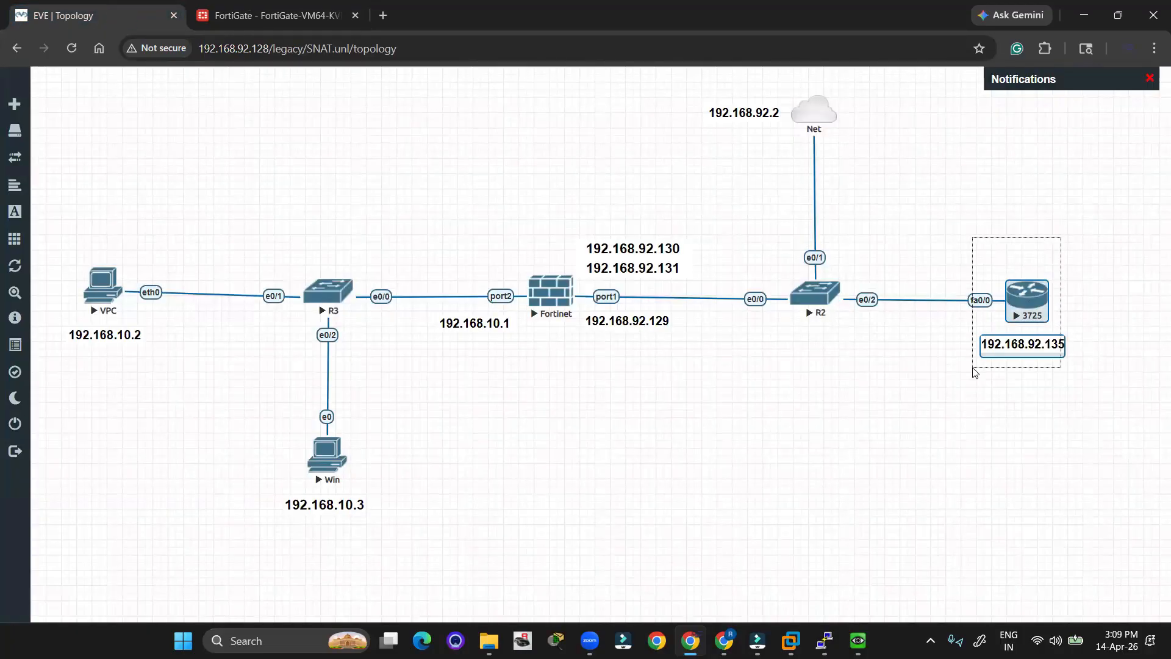
pyautogui.click(835, 388)
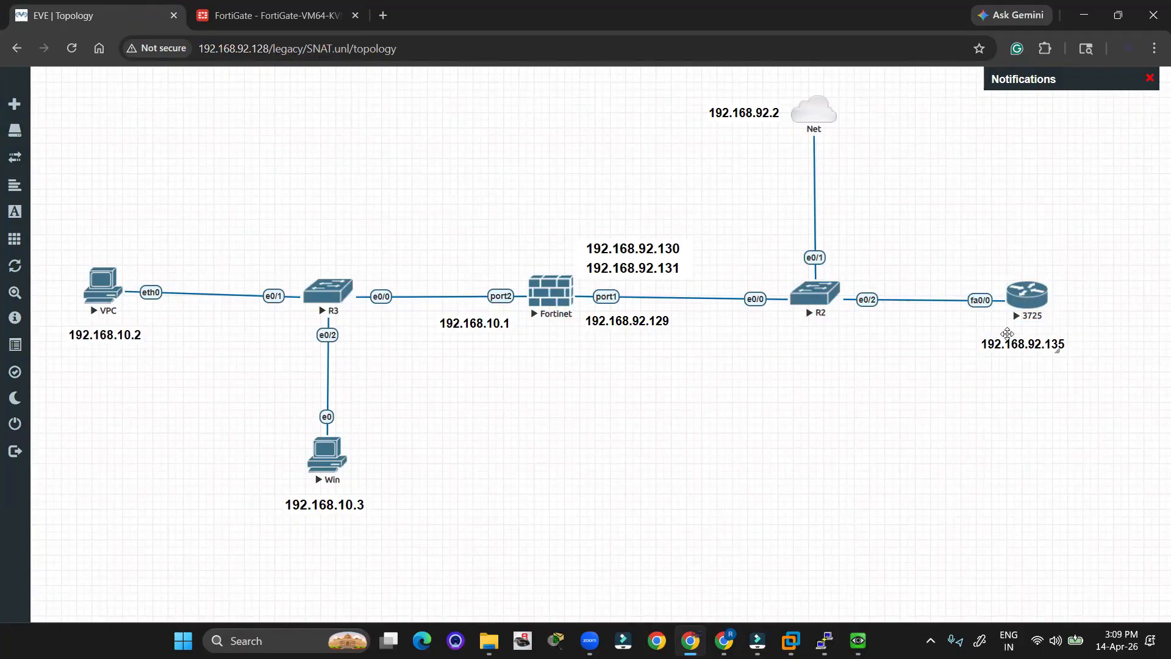
pyautogui.click(723, 105)
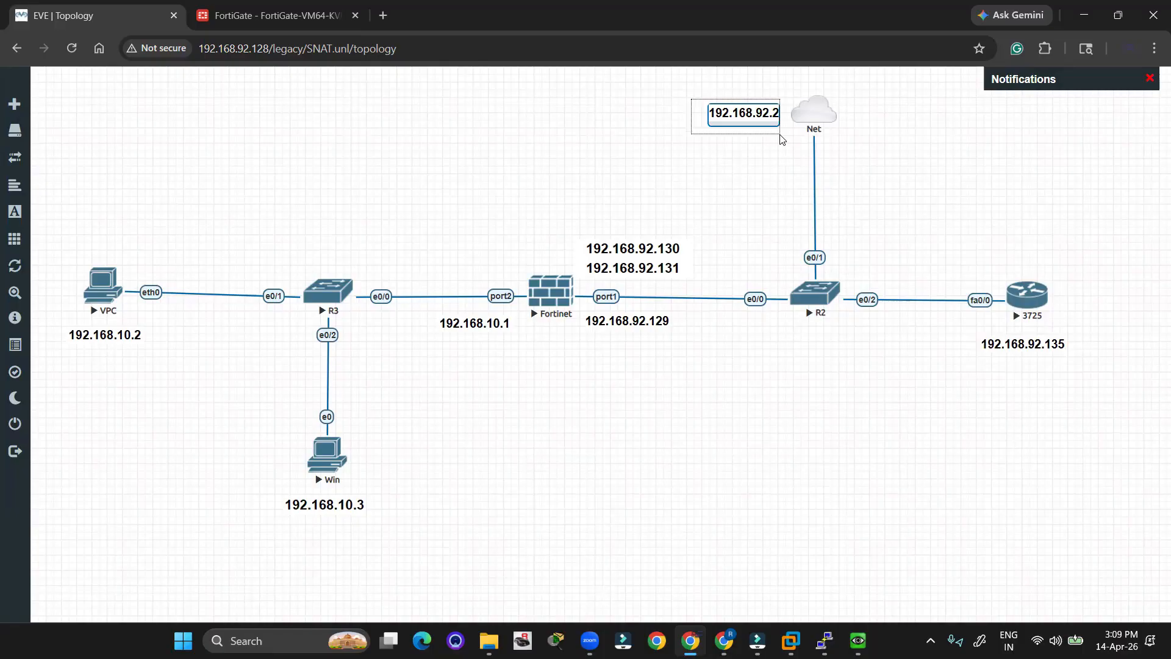
pyautogui.click(982, 345)
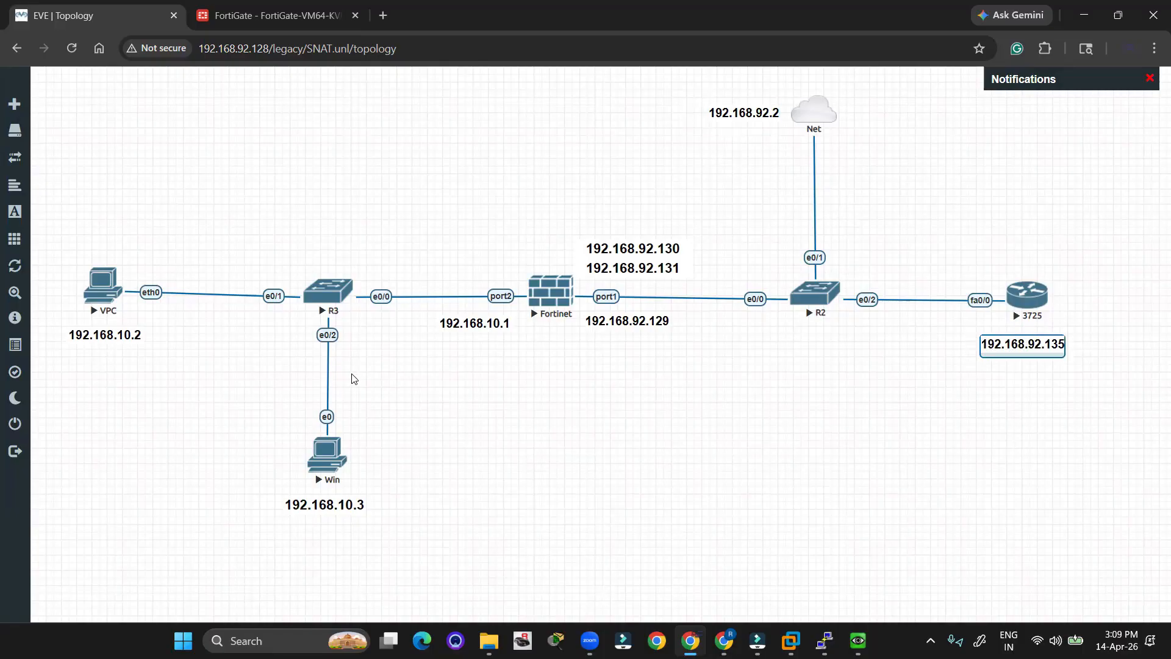
pyautogui.moveTo(92, 225); pyautogui.dragTo(397, 529)
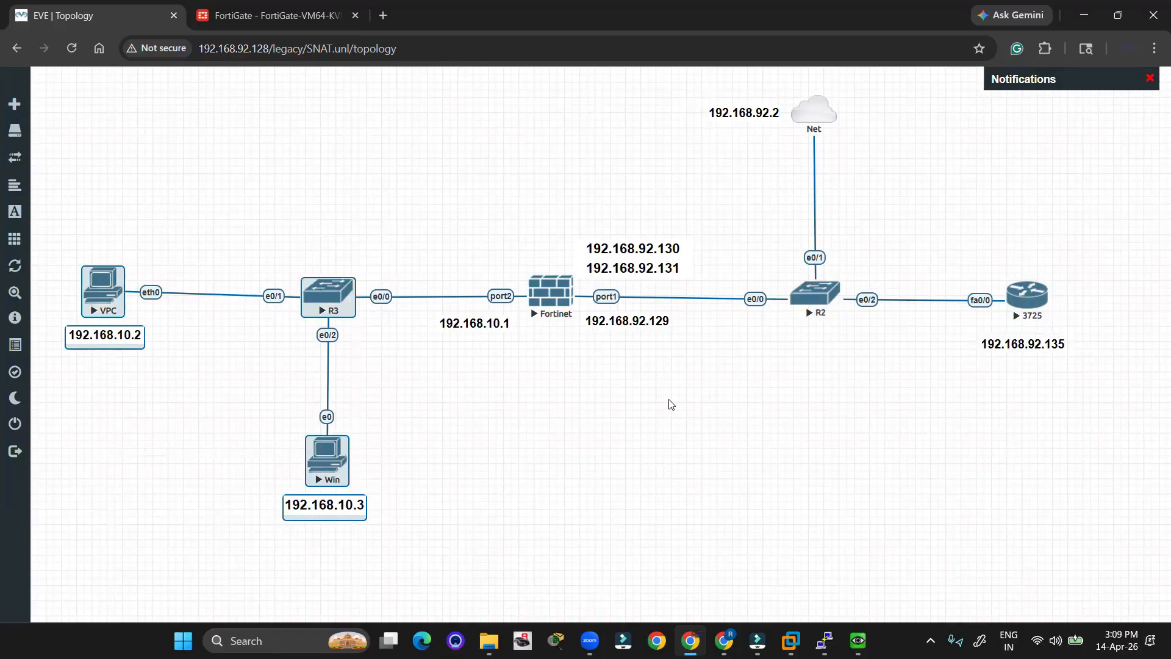
pyautogui.click(648, 420)
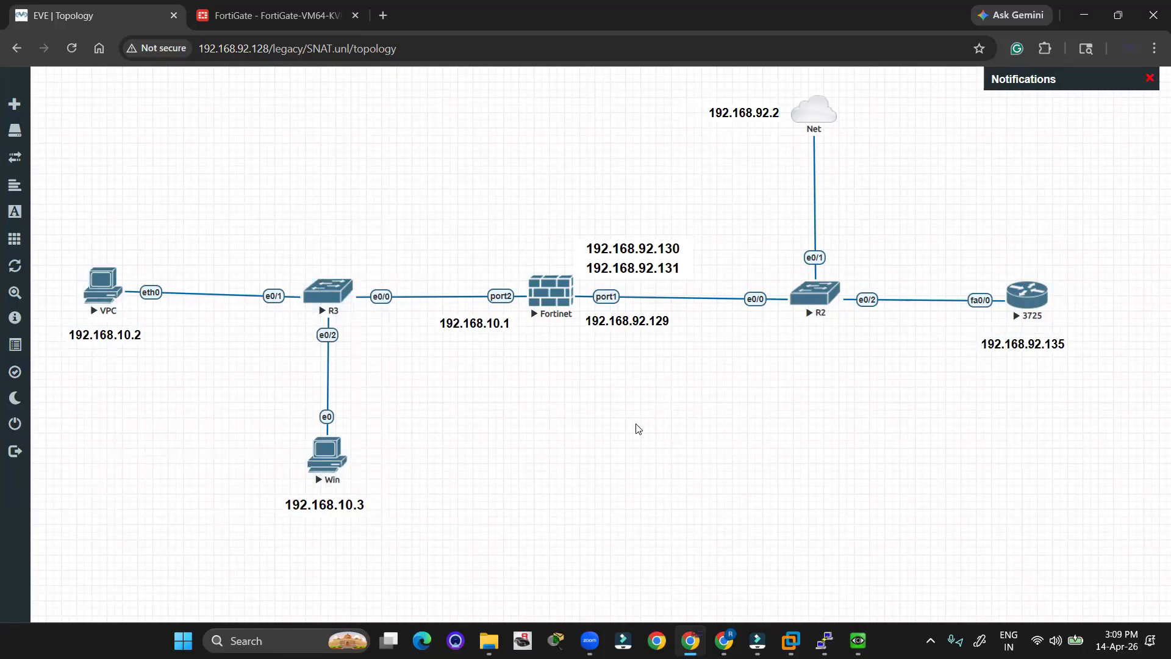
# Back in FortiGate, view Network > Interfaces, then open Policy & Objects > Firewall Policy.
pyautogui.click(274, 7)
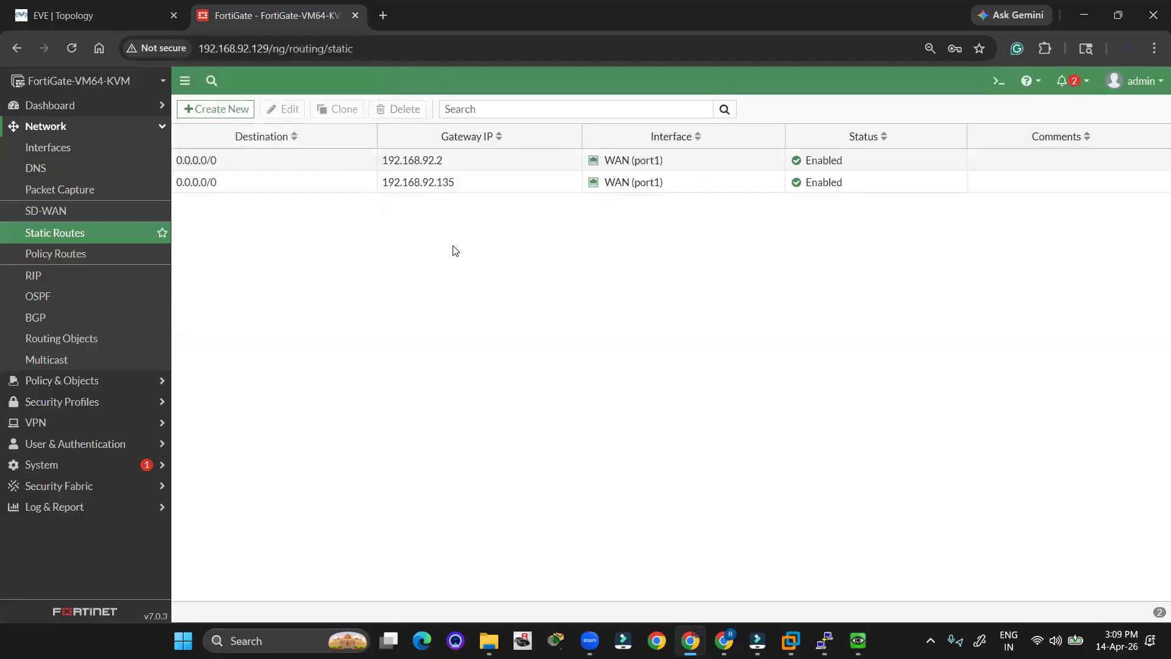
pyautogui.click(56, 380)
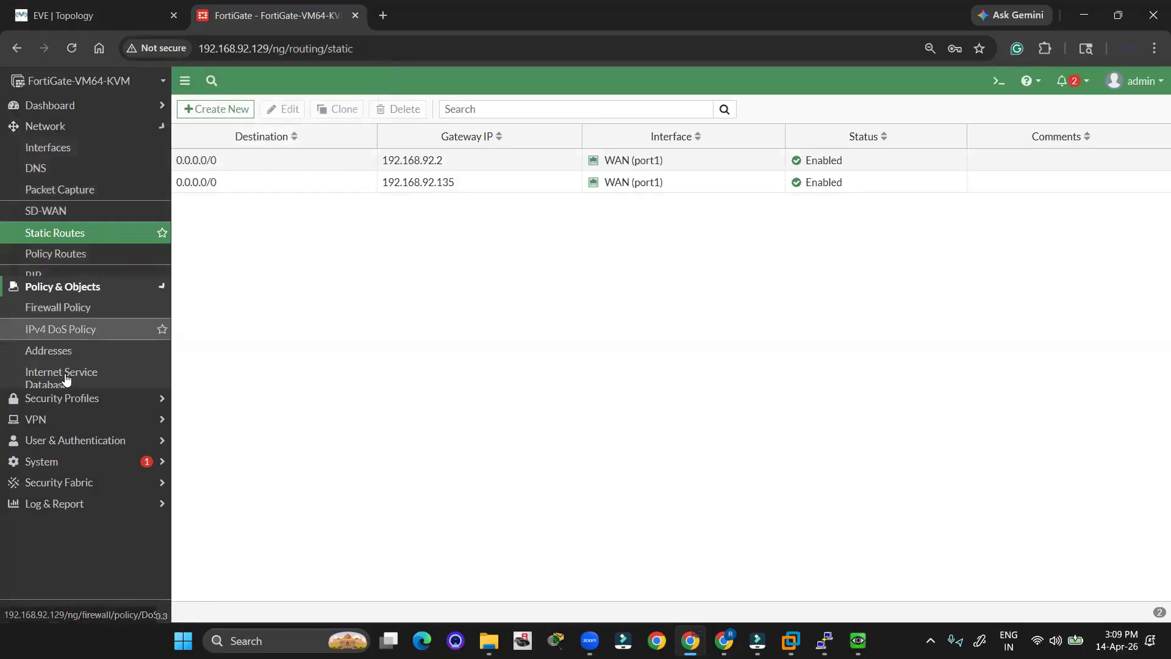
pyautogui.click(43, 126)
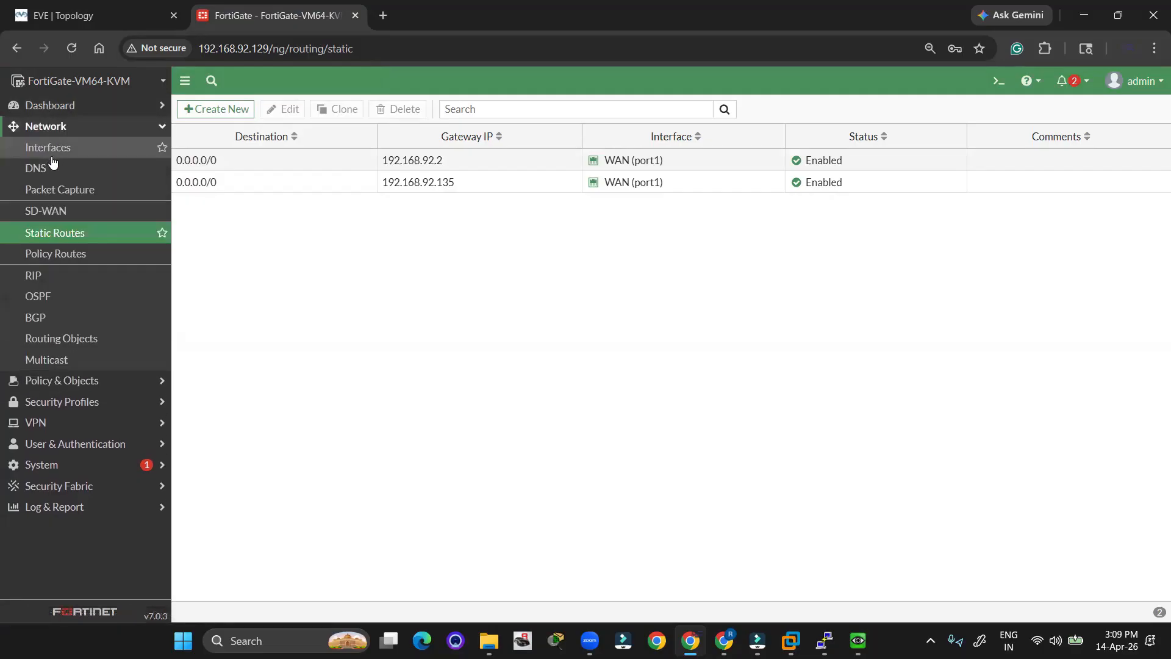
pyautogui.click(48, 149)
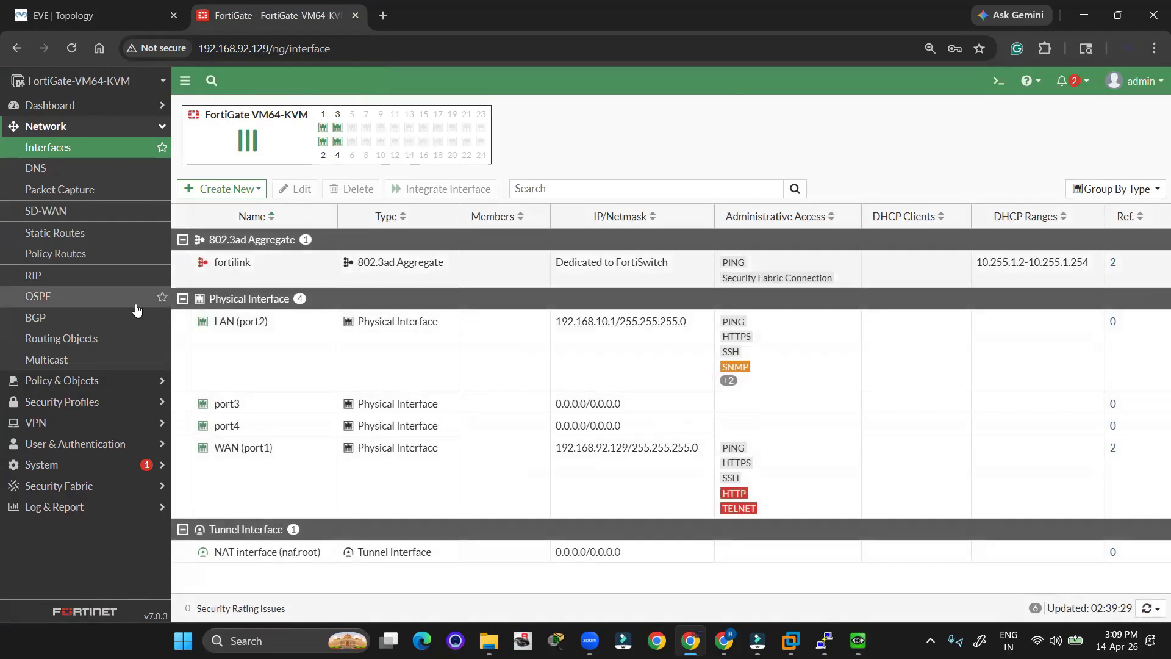
pyautogui.click(61, 380)
pyautogui.click(68, 172)
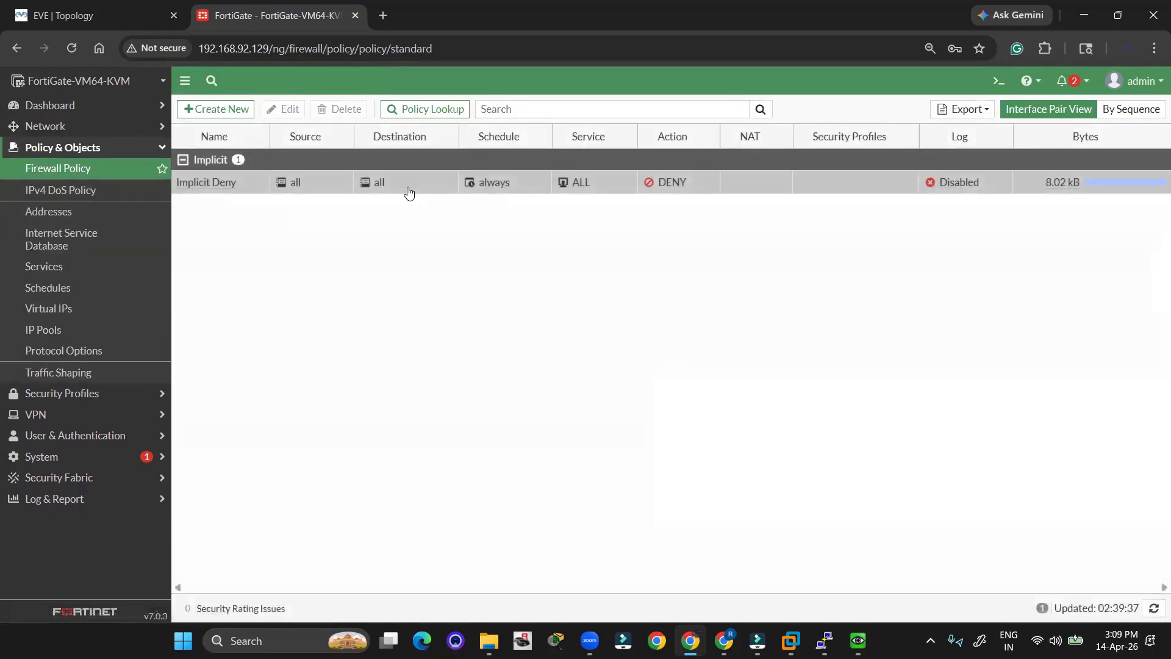
# Create a new firewall policy named 'LAN -WAN Dynamic SNAT'.
pyautogui.click(234, 109)
pyautogui.click(371, 152)
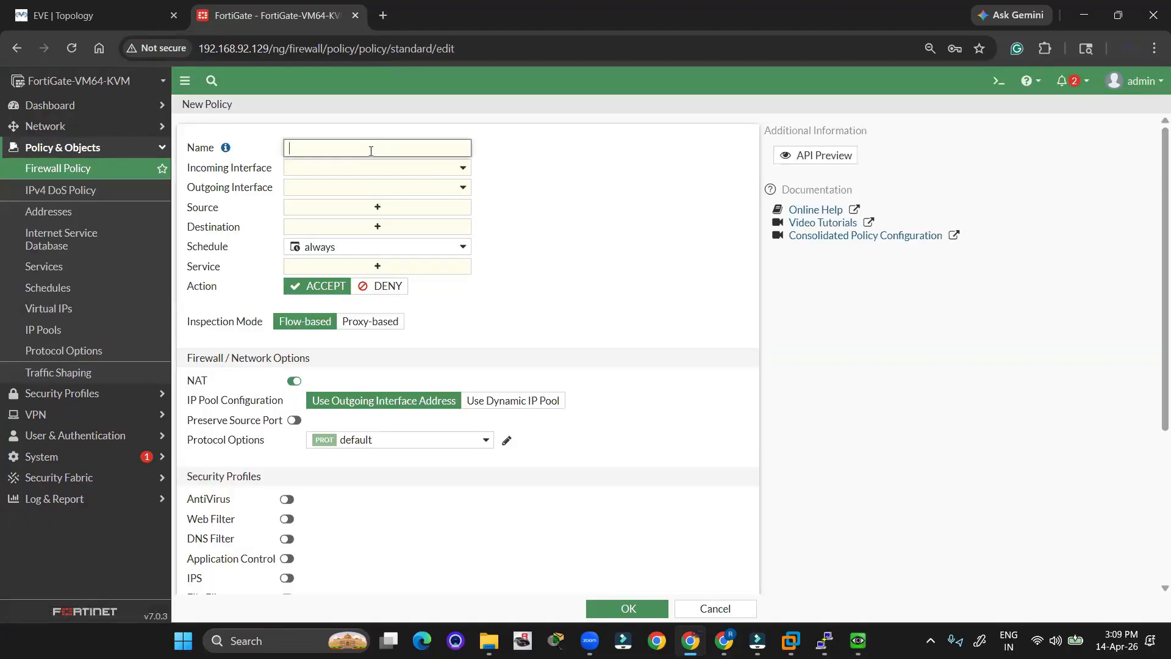
pyautogui.write('LAN Dyna,mic SNAT')
# Set the incoming interface to LAN (port2) and outgoing to WAN (port1).
pyautogui.click(462, 172)
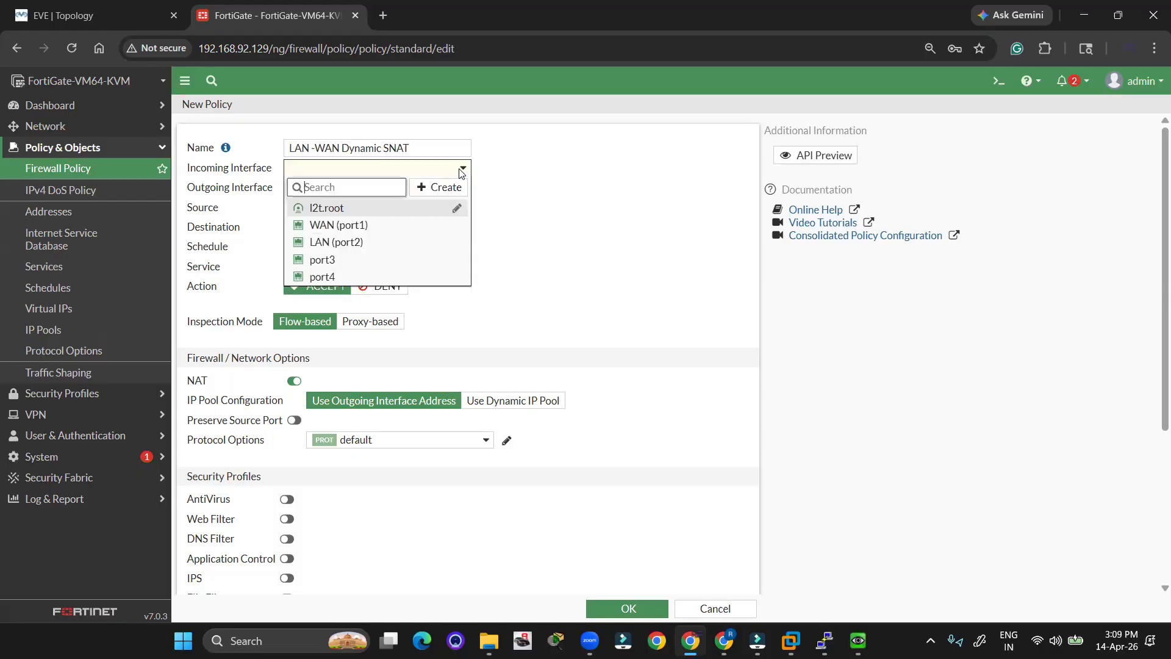
pyautogui.click(354, 225)
pyautogui.click(348, 192)
pyautogui.click(343, 171)
pyautogui.click(342, 170)
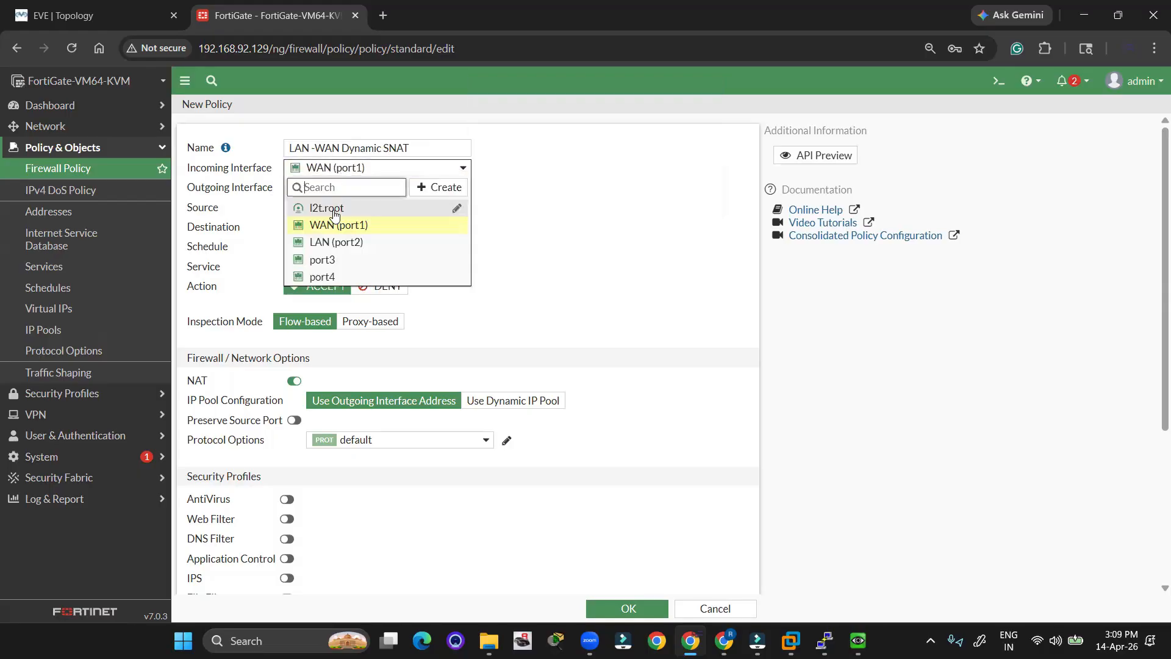
pyautogui.click(340, 243)
pyautogui.click(329, 189)
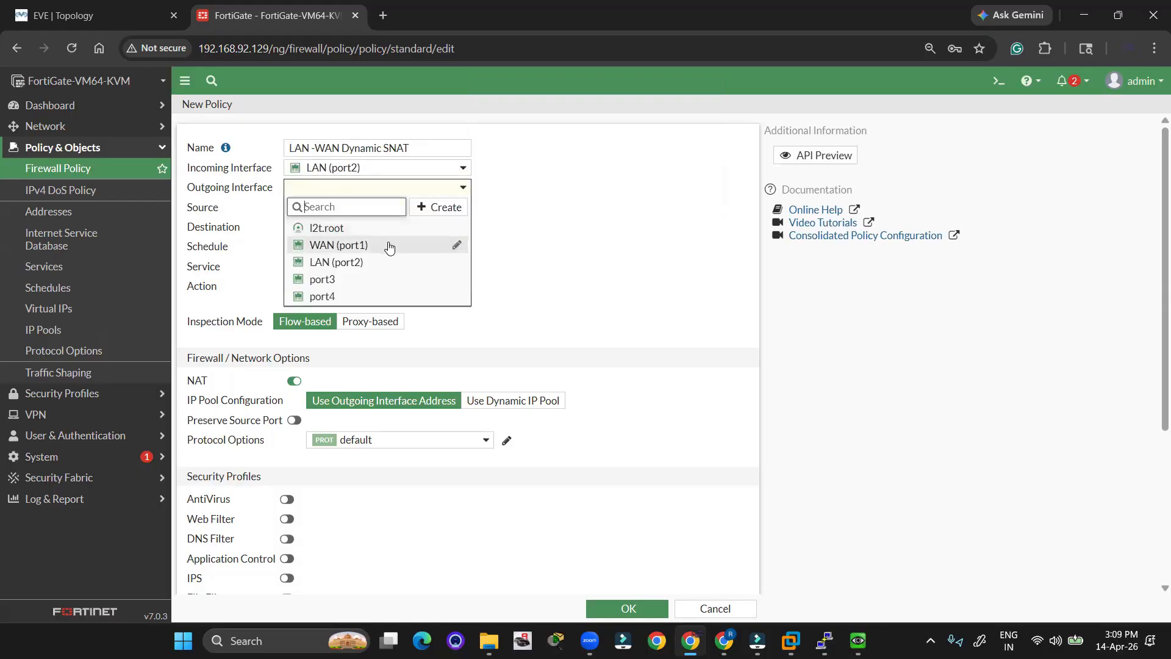
pyautogui.click(342, 244)
# Set source and destination to all and service to ALL.
pyautogui.click(314, 208)
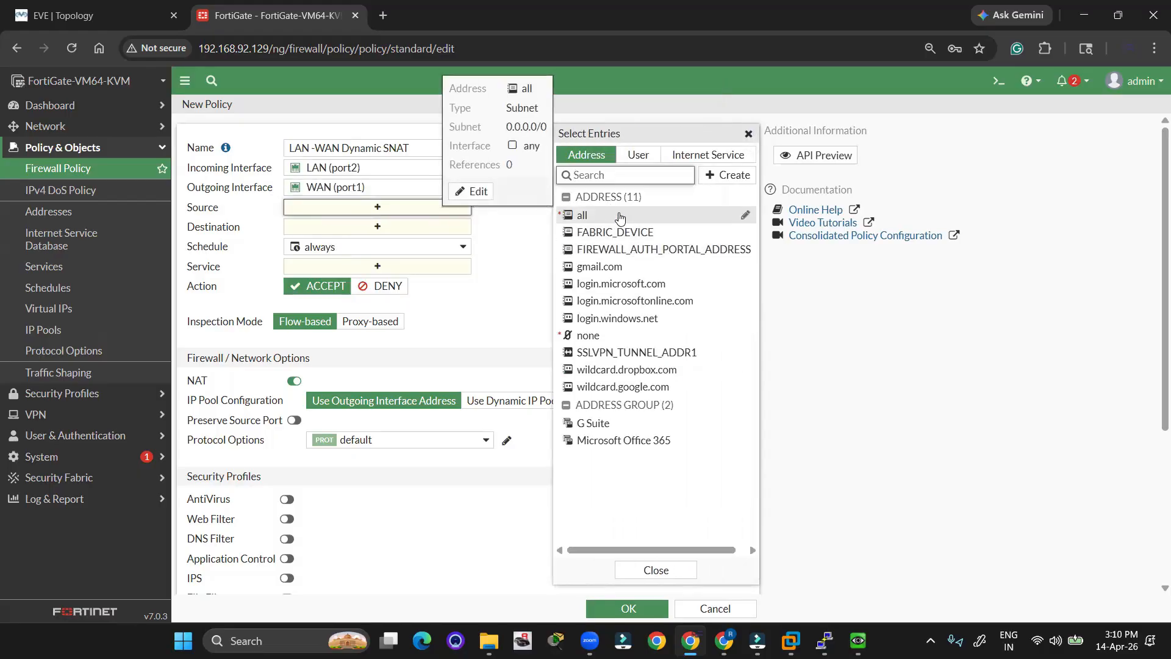
pyautogui.click(620, 217)
pyautogui.click(334, 244)
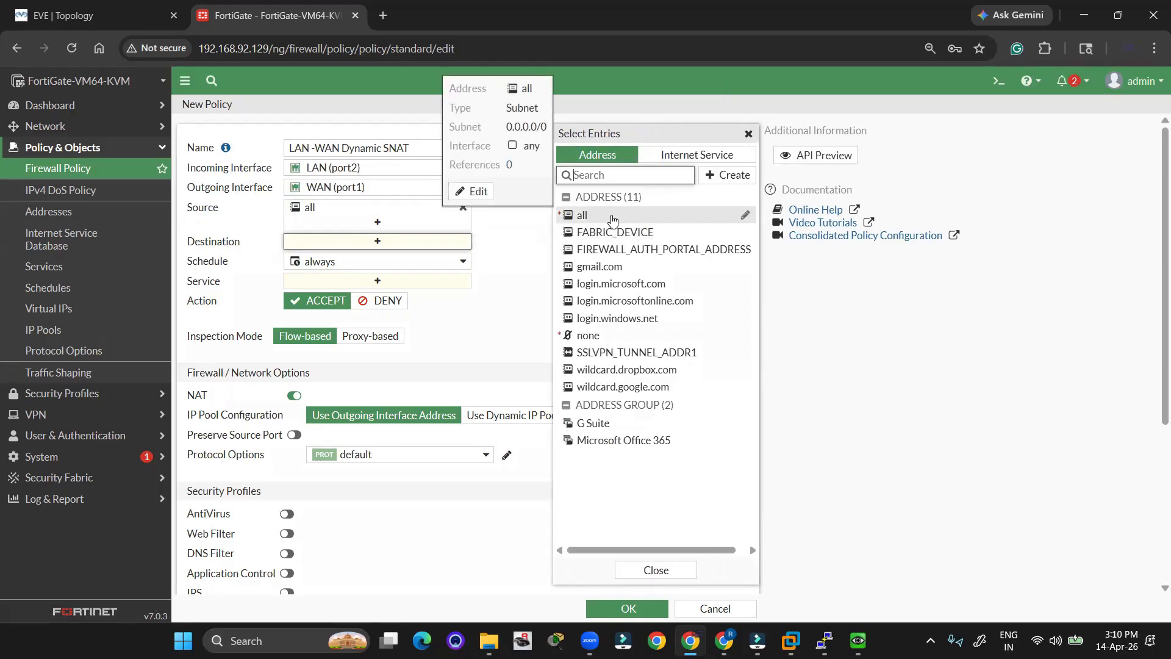
pyautogui.click(612, 217)
pyautogui.click(374, 296)
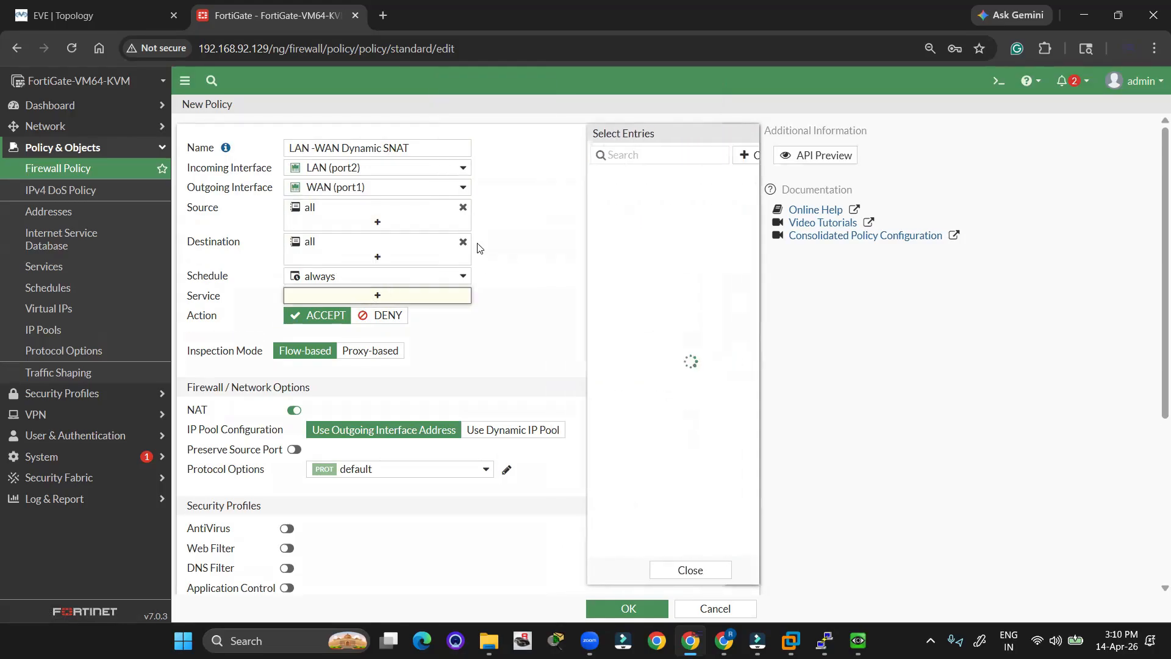
pyautogui.click(587, 210)
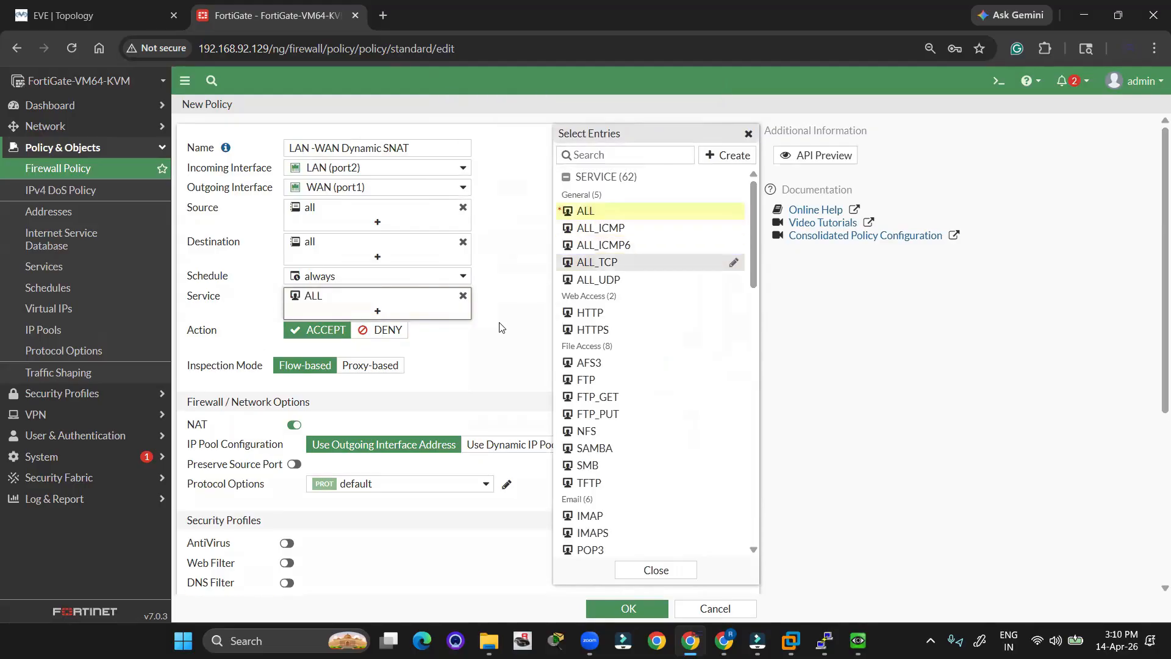
pyautogui.click(493, 353)
# Switch the policy's NAT IP pool configuration to Use Dynamic IP Pool.
pyautogui.scroll(-1, 493, 353)
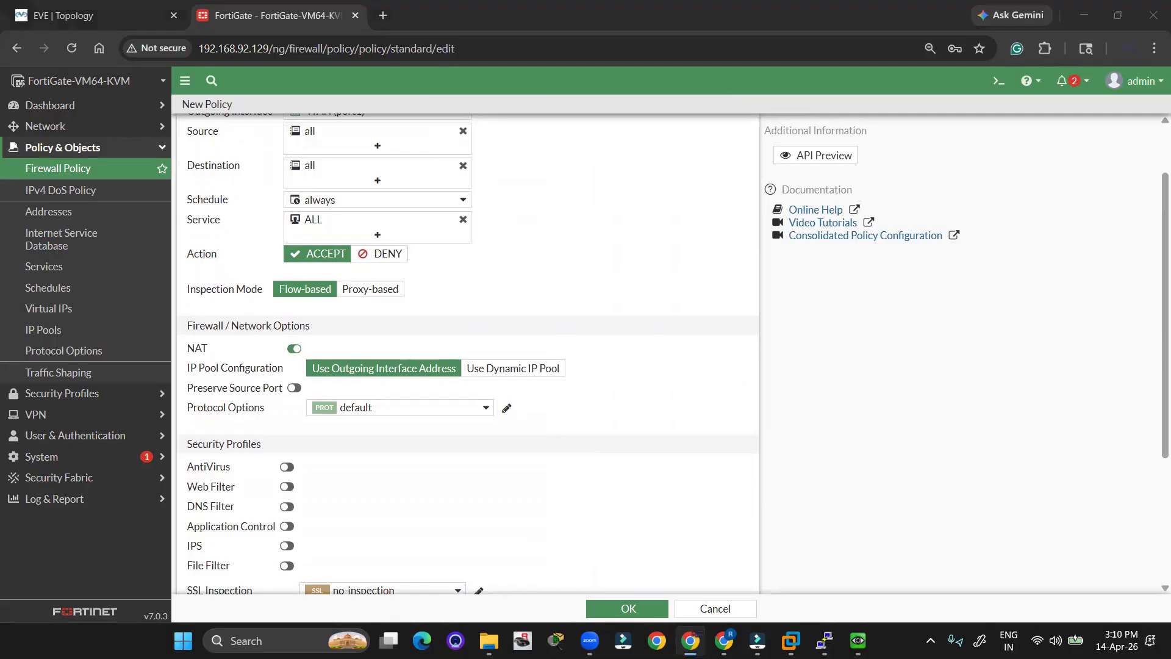
pyautogui.moveTo(194, 367)
pyautogui.mouseDown()
pyautogui.moveTo(562, 354)
pyautogui.moveTo(427, 383)
pyautogui.moveTo(173, 375)
pyautogui.mouseUp()
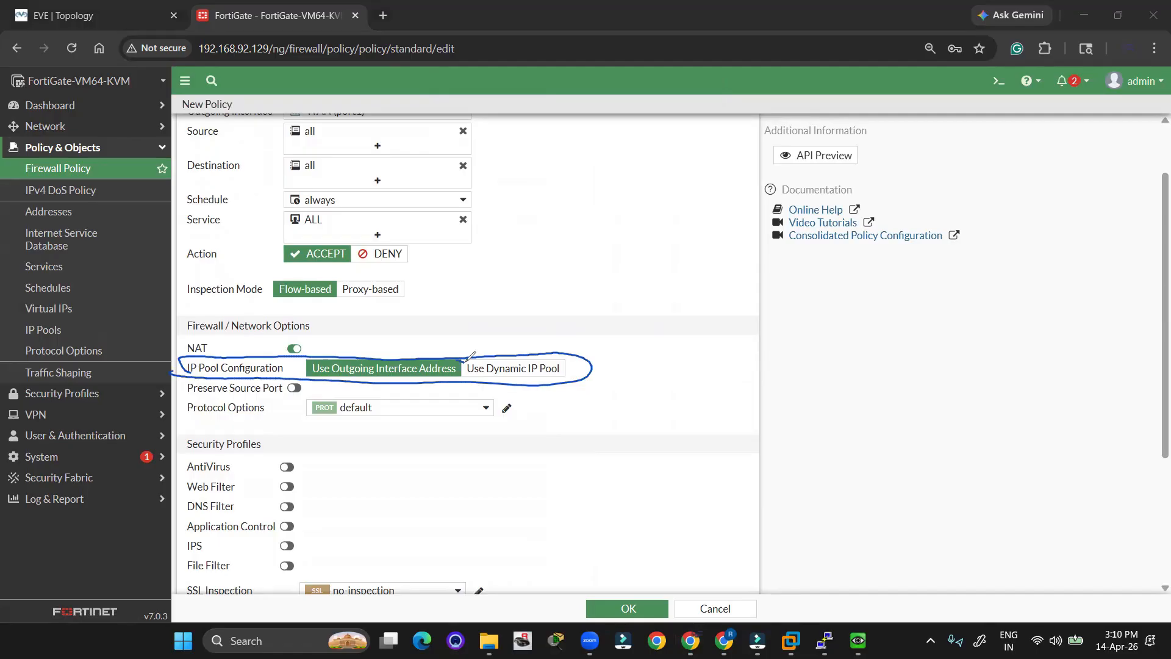
pyautogui.moveTo(463, 357); pyautogui.dragTo(491, 347)
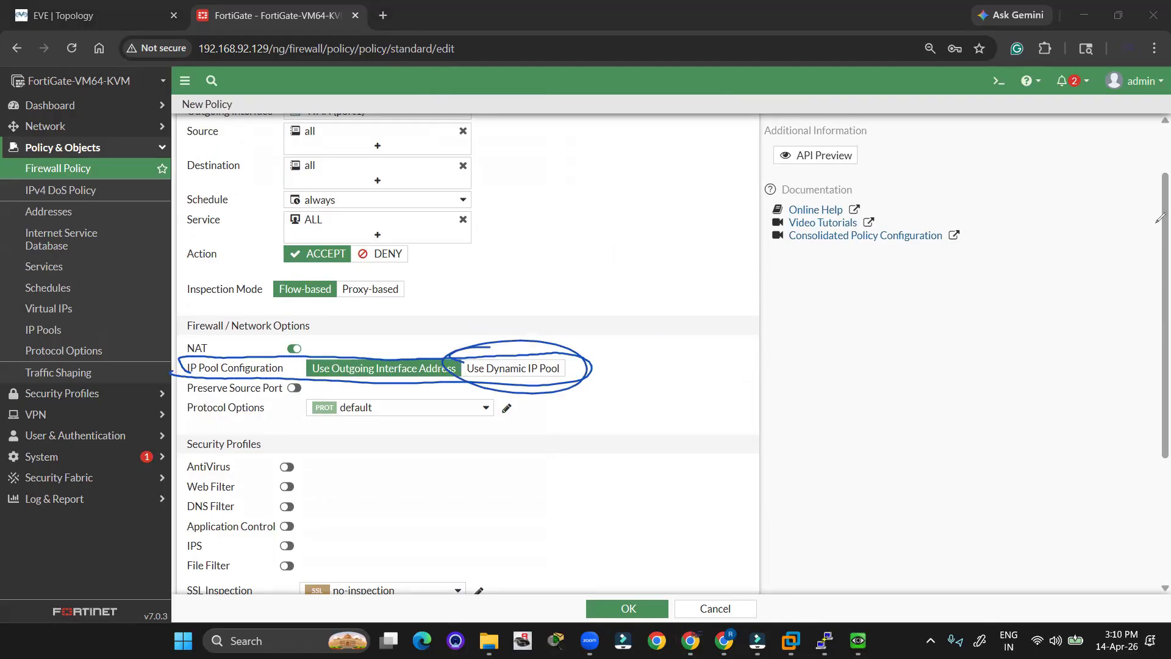
pyautogui.press('Escape')
pyautogui.click(529, 368)
# Create an overload IP pool named POOL 130-131 with external range 192.168.92.130-192.168.92.131.
pyautogui.click(437, 391)
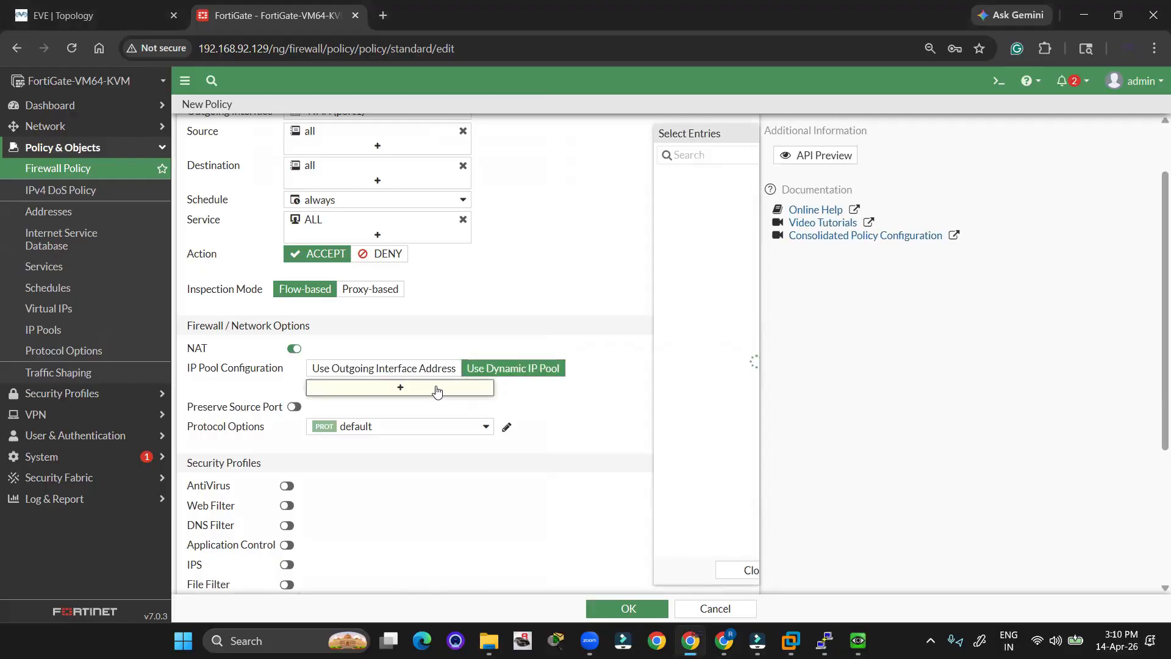
pyautogui.click(722, 156)
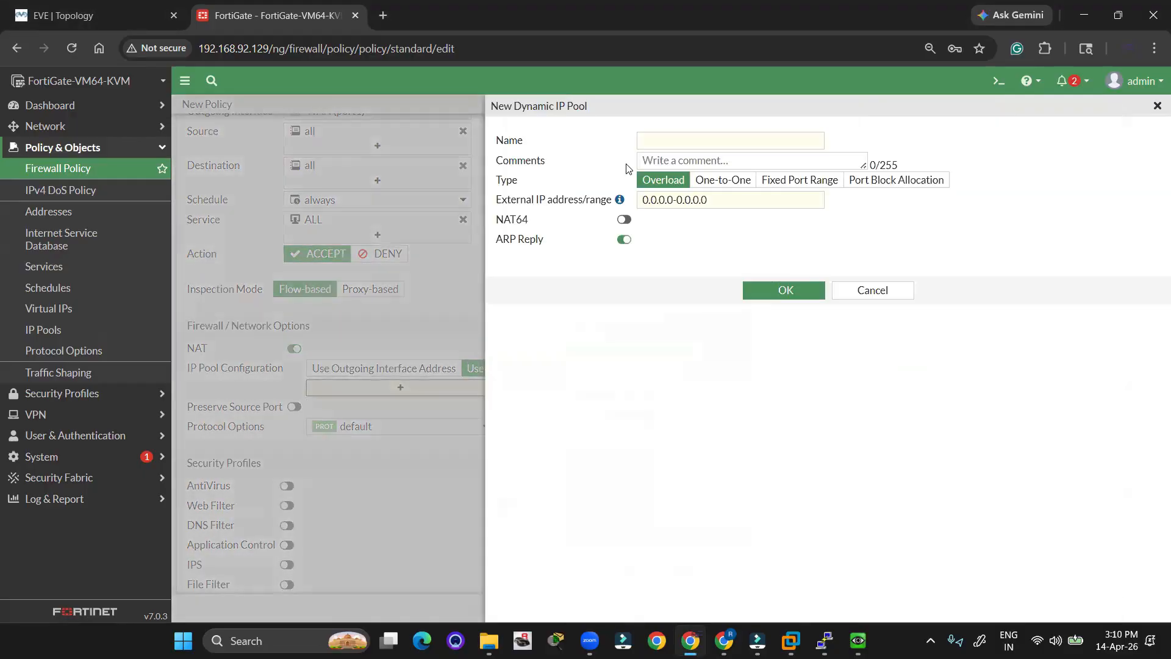
pyautogui.click(701, 140)
pyautogui.write('POO:')
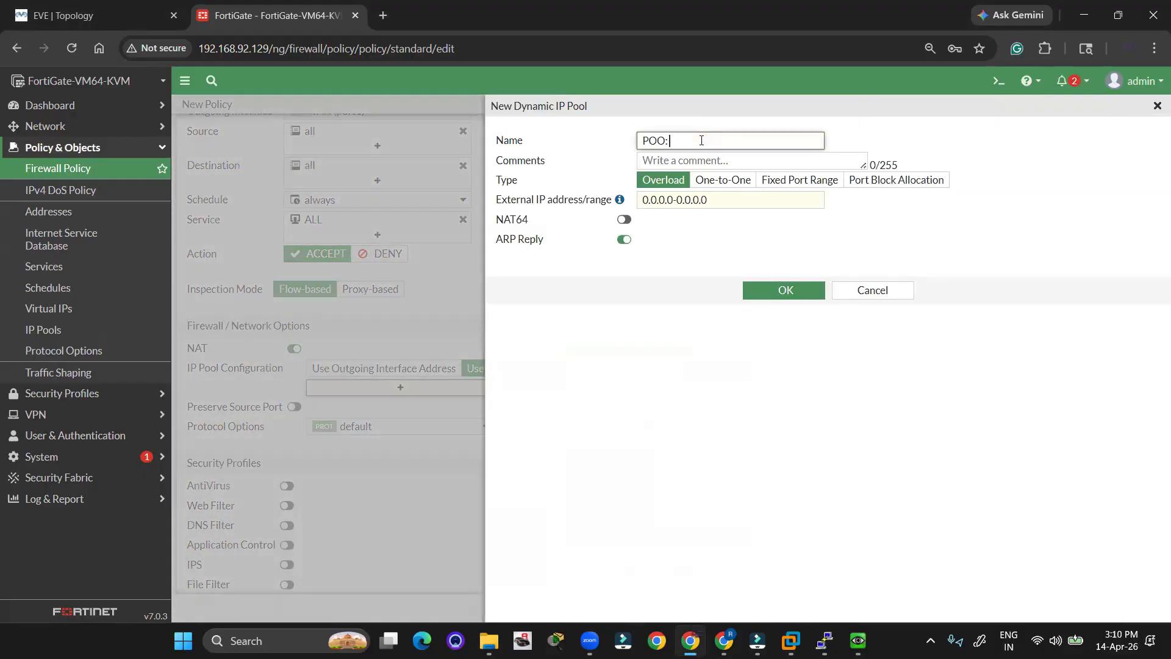
pyautogui.write('L 192.16831-')
pyautogui.press('BackSpace')
pyautogui.write('0-131')
pyautogui.moveTo(732, 200); pyautogui.dragTo(633, 209)
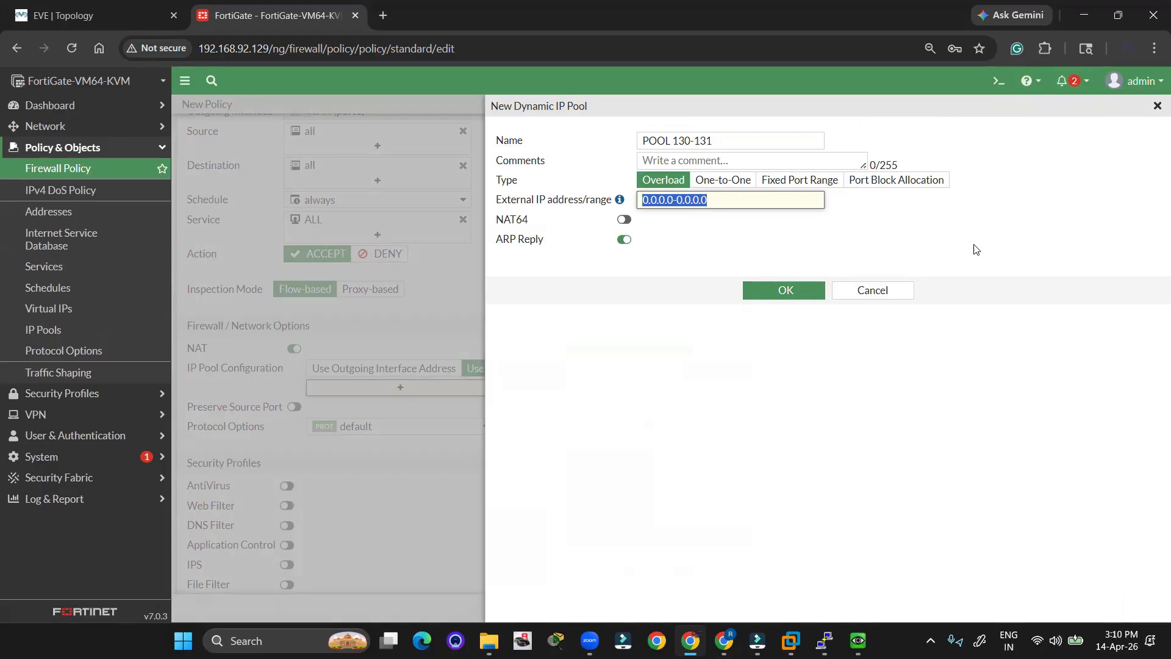
pyautogui.write('192.168.92')
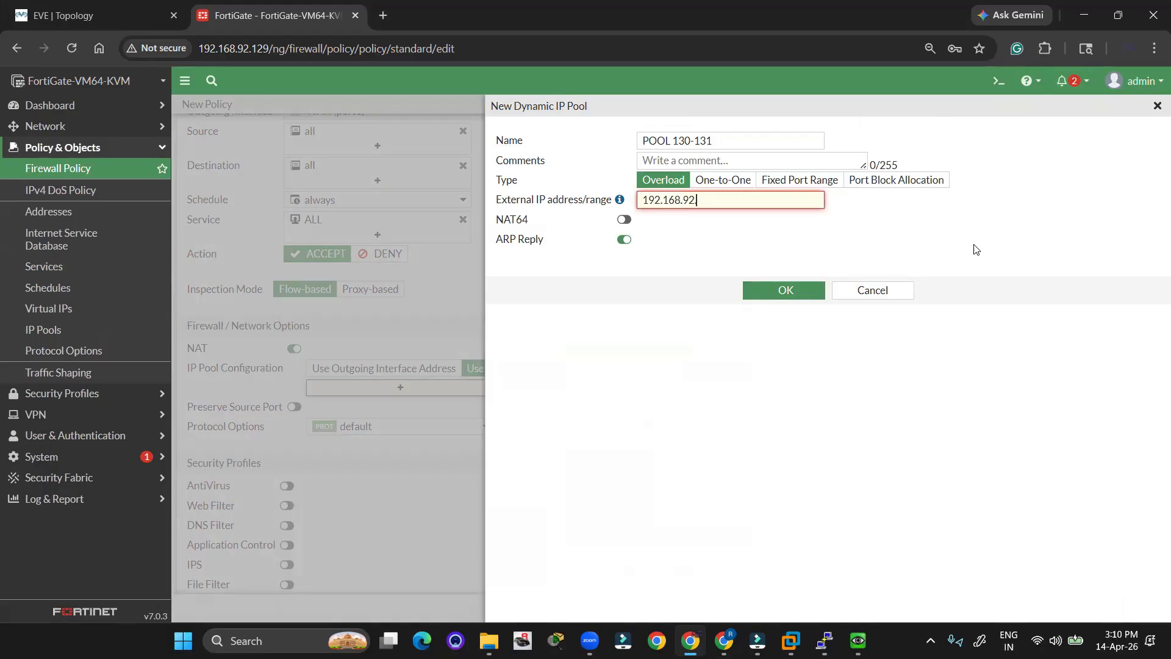
pyautogui.write('.130-')
pyautogui.write('192.168.*92')
pyautogui.write('92.131')
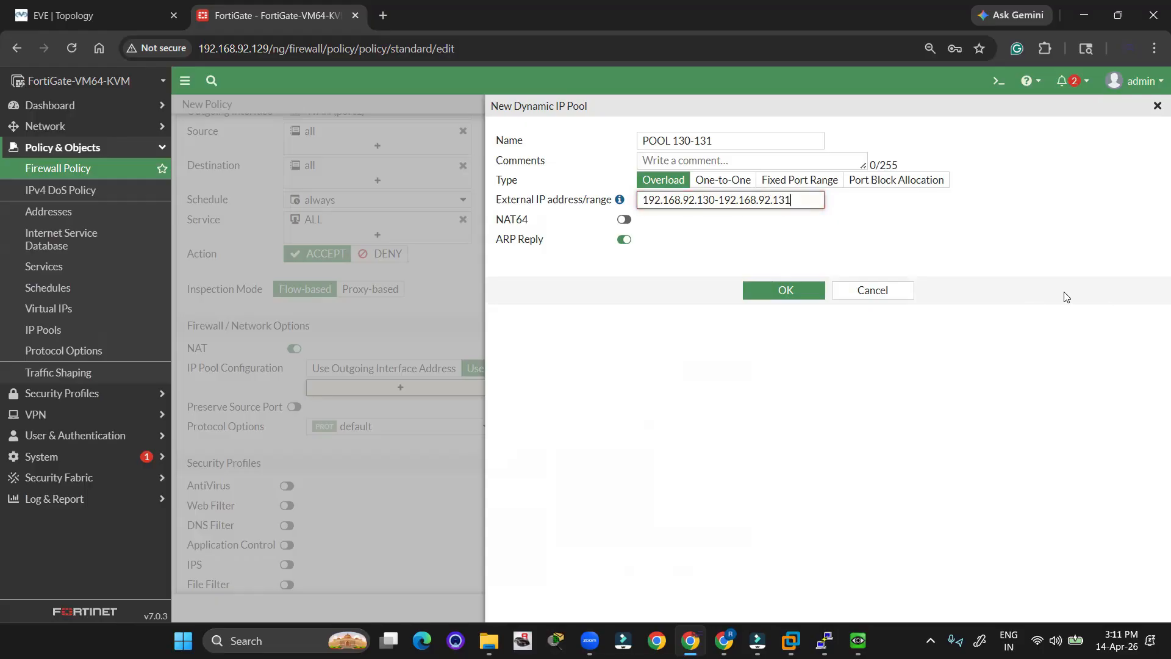
# Save POOL 130-131, assign it to the policy's NAT, and save the LAN -WAN Dynamic SNAT policy.
pyautogui.click(787, 290)
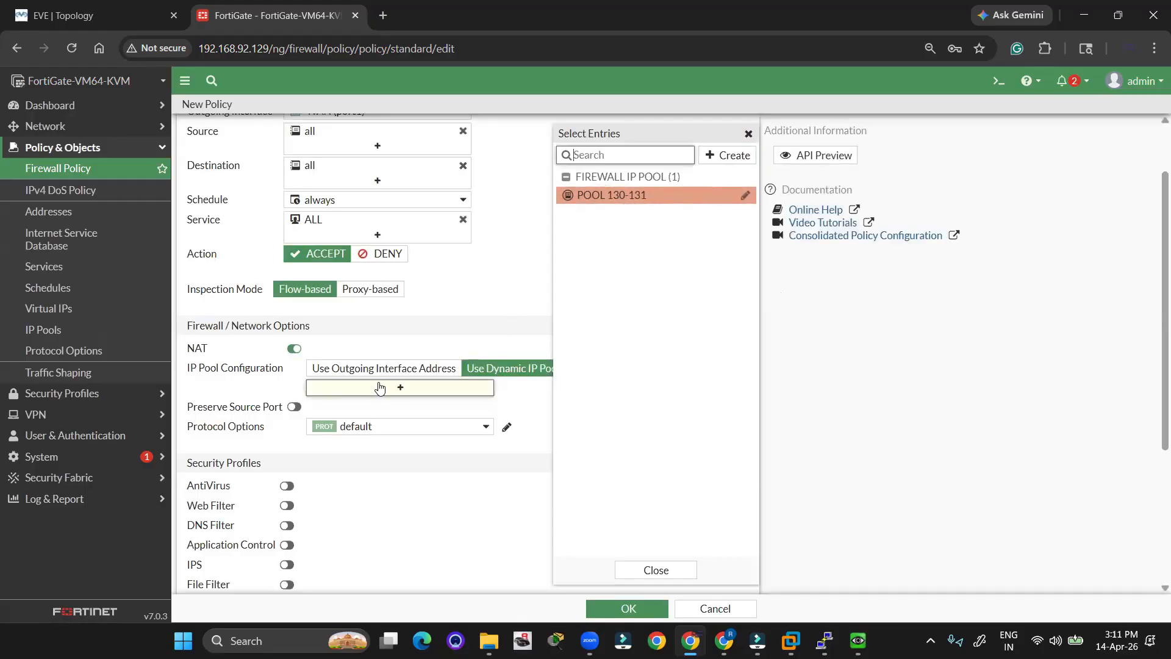
pyautogui.click(640, 195)
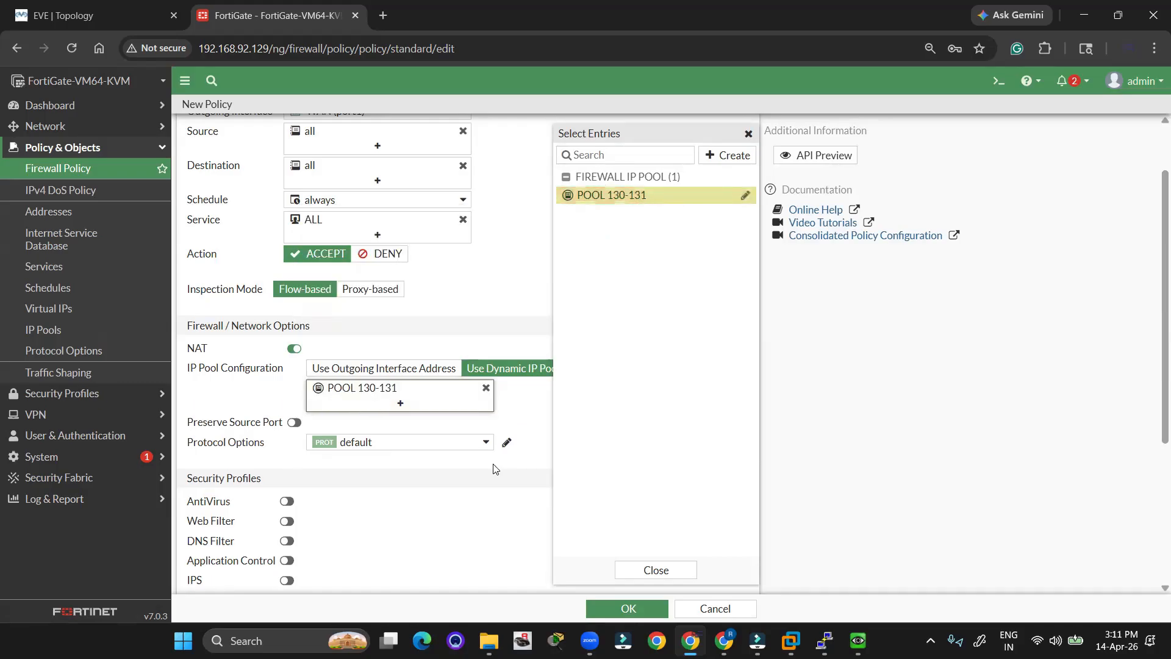
pyautogui.click(484, 332)
pyautogui.scroll(-3, 488, 337)
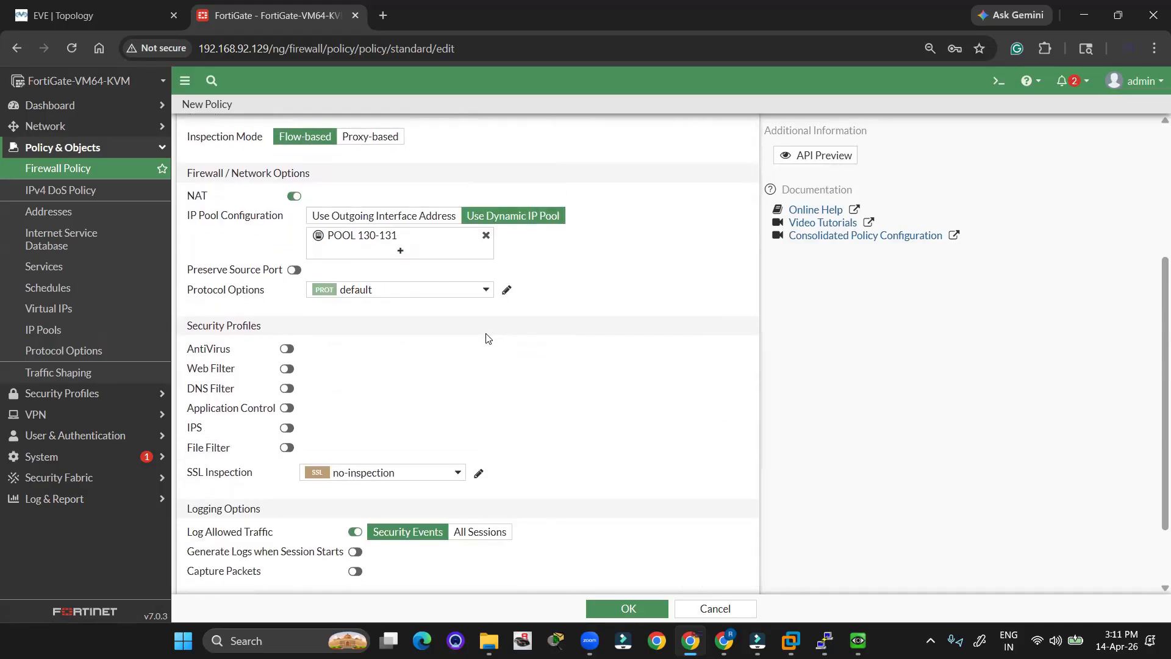
pyautogui.scroll(-2, 488, 337)
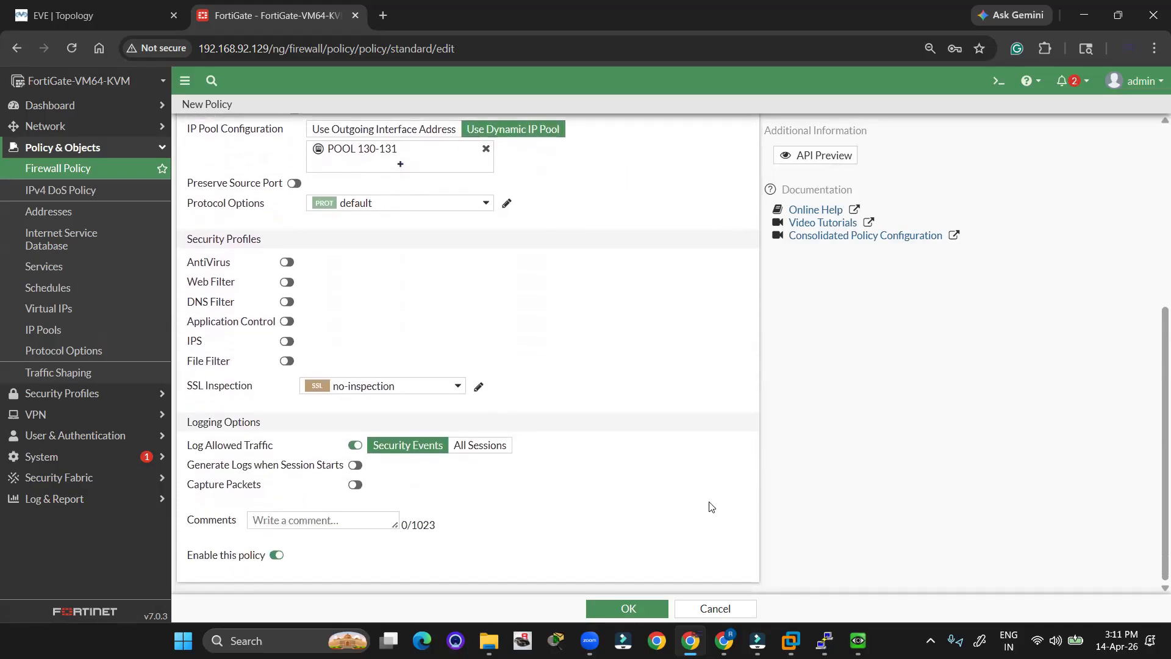
pyautogui.click(645, 611)
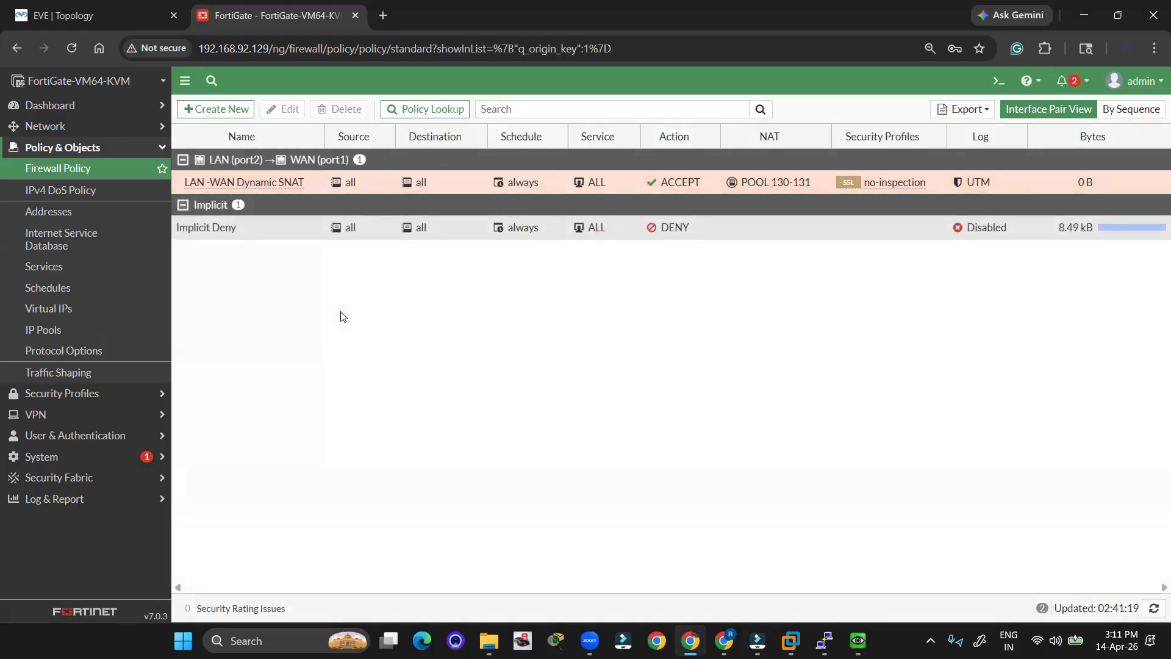
pyautogui.click(63, 17)
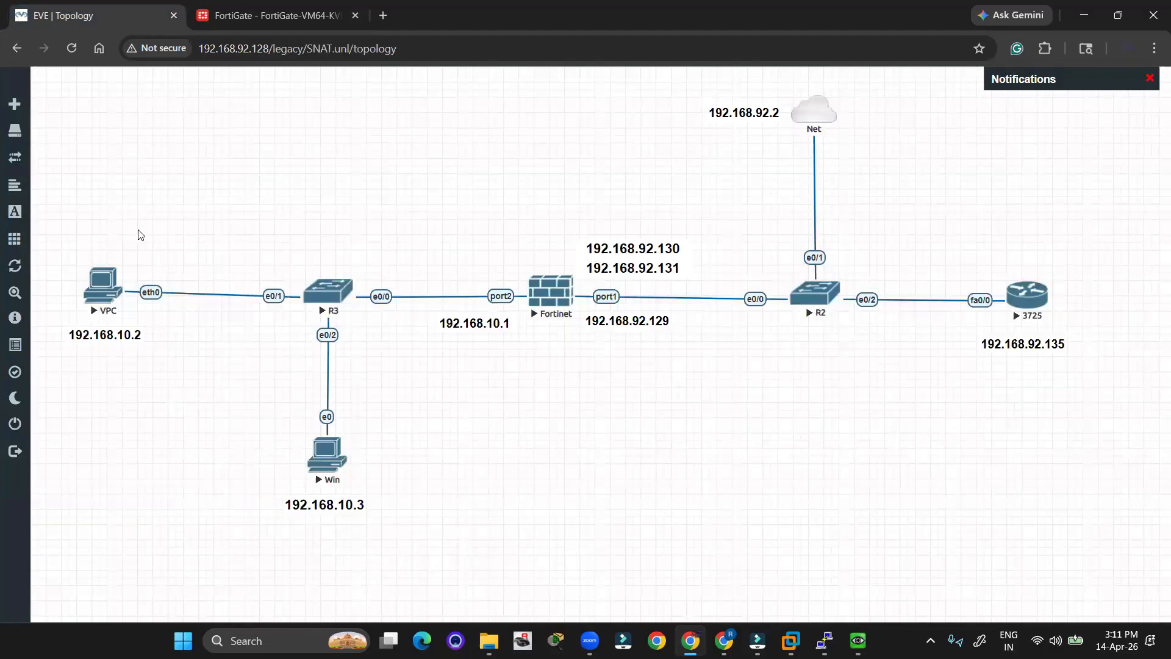
pyautogui.click(1122, 205)
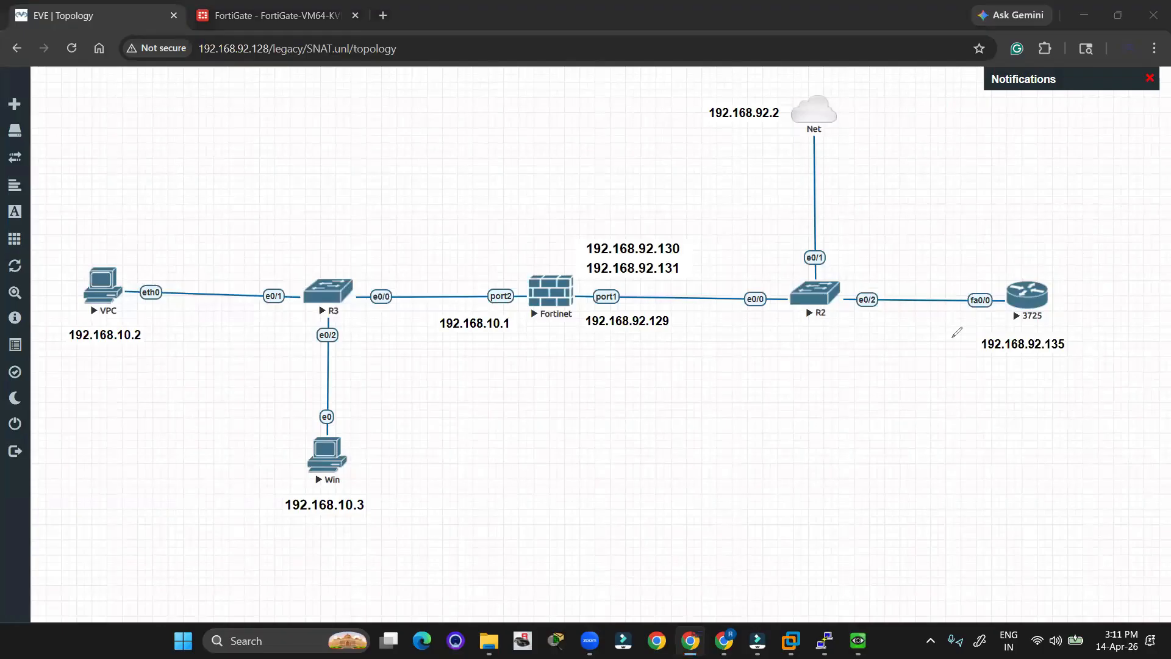
pyautogui.moveTo(956, 332); pyautogui.dragTo(975, 319)
pyautogui.moveTo(982, 375); pyautogui.dragTo(1039, 372)
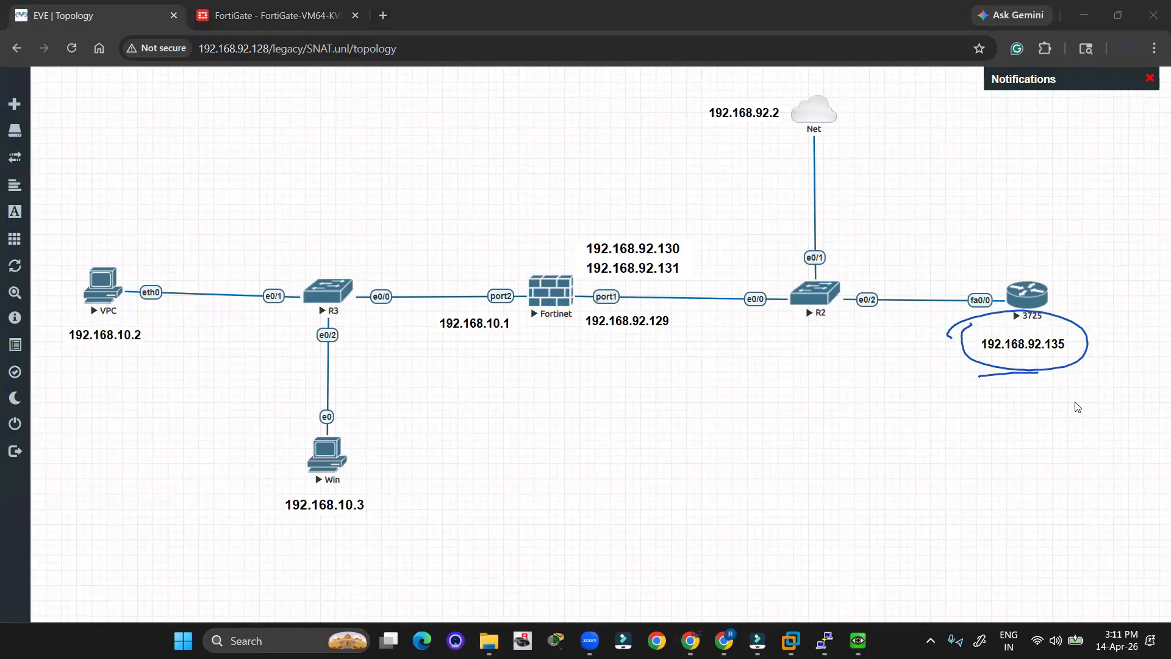
pyautogui.click(1158, 77)
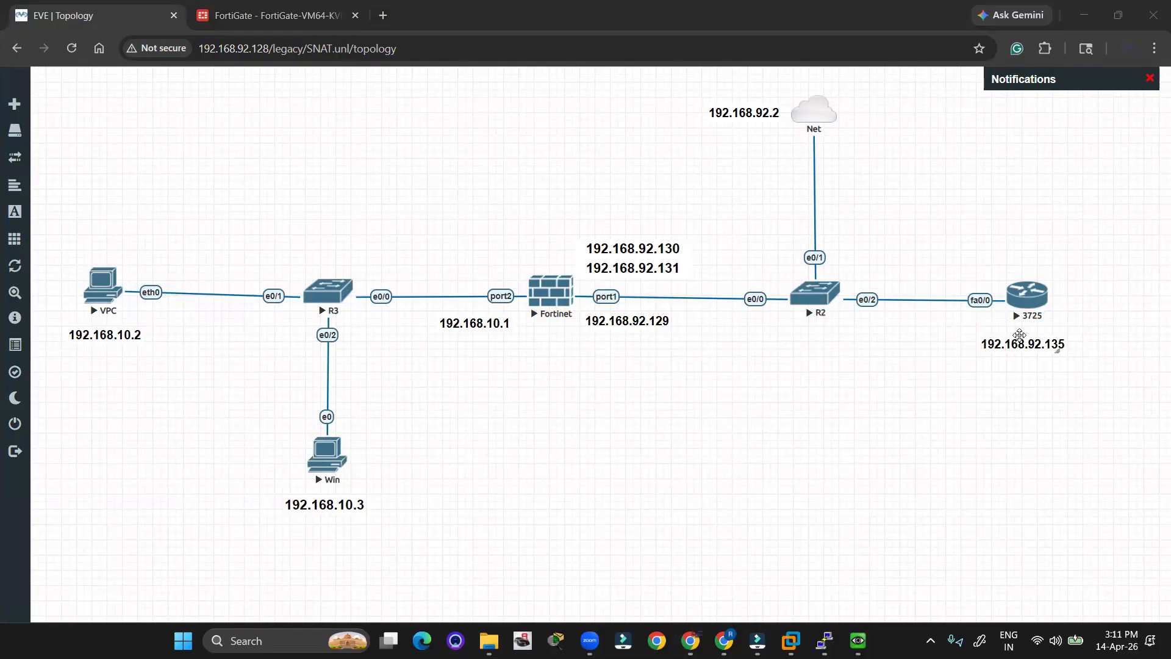
pyautogui.click(1024, 299)
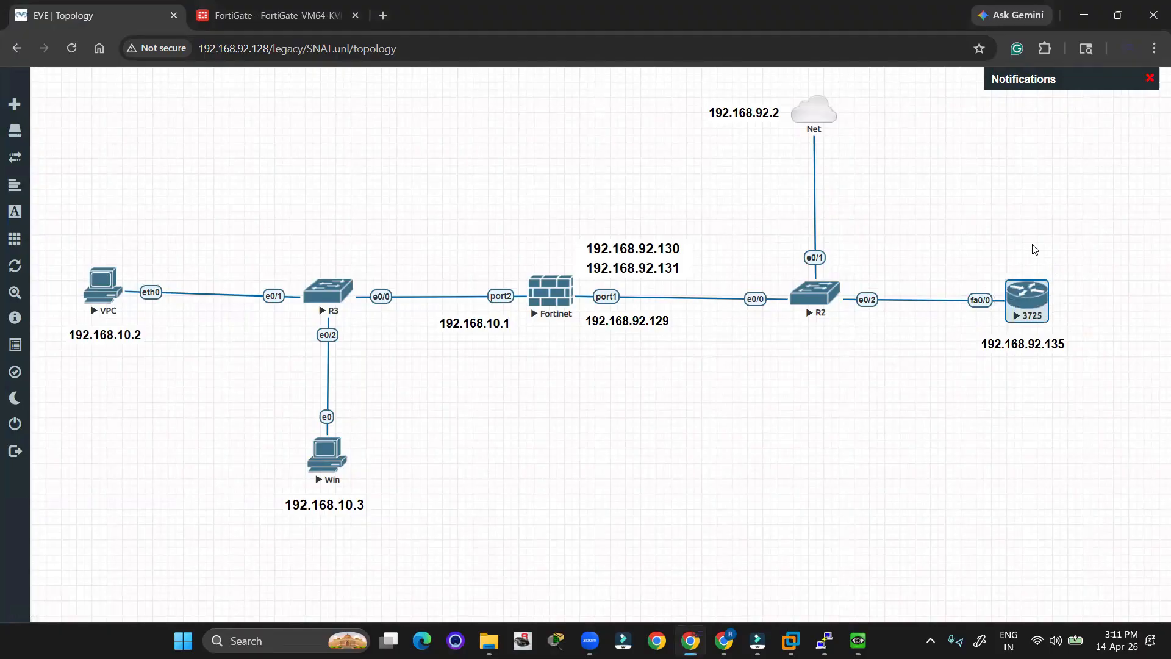
# On the 3725 console, highlight the duplex mismatch message and enter global configuration with conf t.
pyautogui.hotkey('alt', 'Tab')
pyautogui.hotkey('alt', 'Tab')
pyautogui.hotkey('alt', 'Tab')
pyautogui.hotkey('alt', 'Tab')
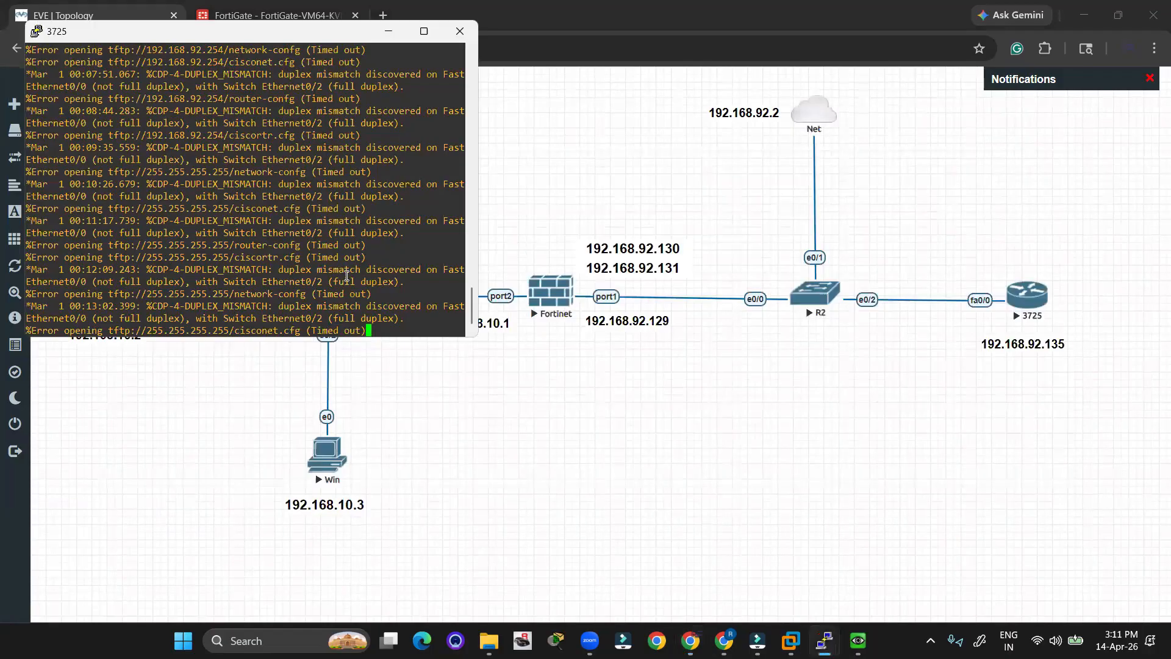
pyautogui.press('Return')
pyautogui.press('Return')
pyautogui.press('Return')
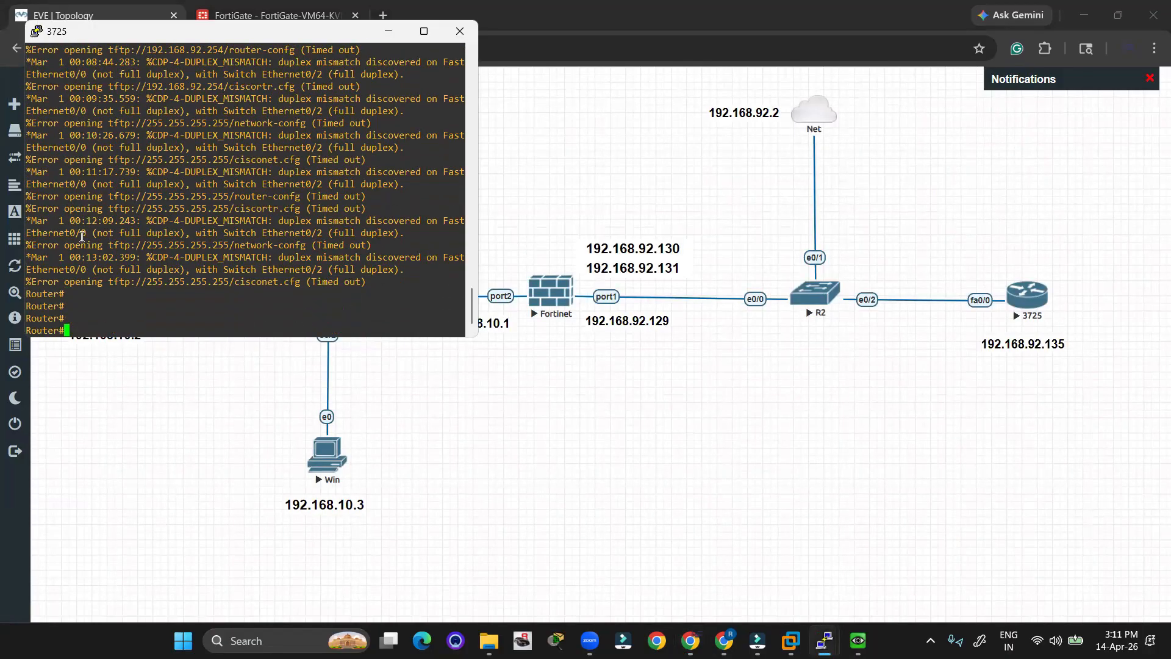
pyautogui.moveTo(83, 234); pyautogui.dragTo(411, 231)
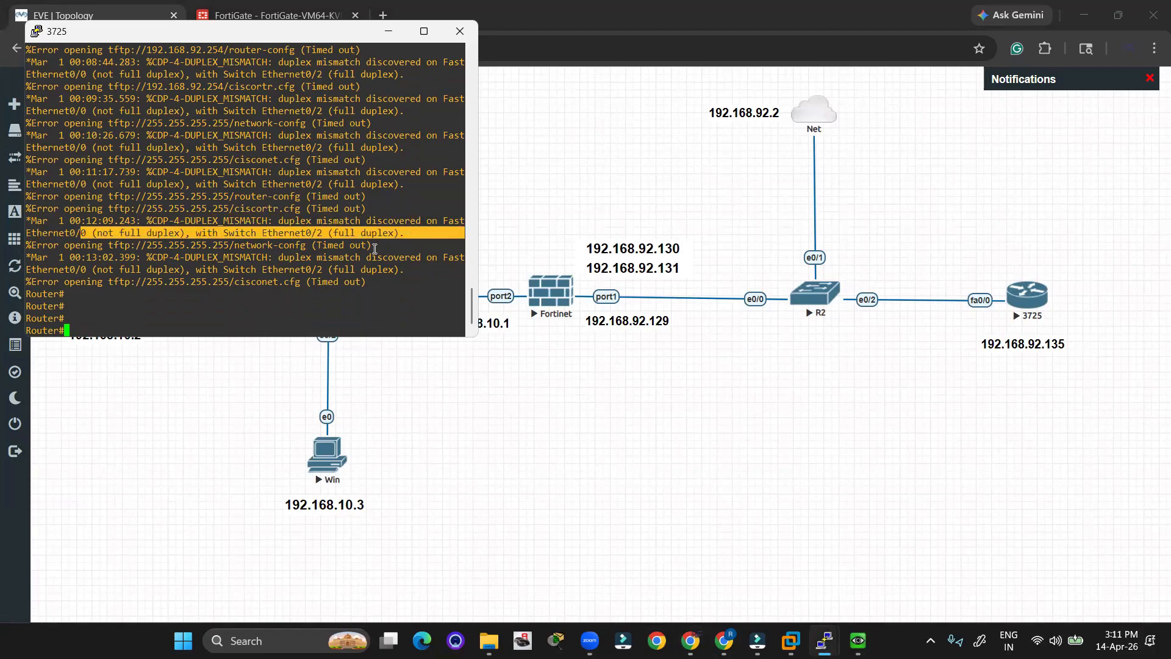
pyautogui.click(192, 315)
pyautogui.write('conf t')
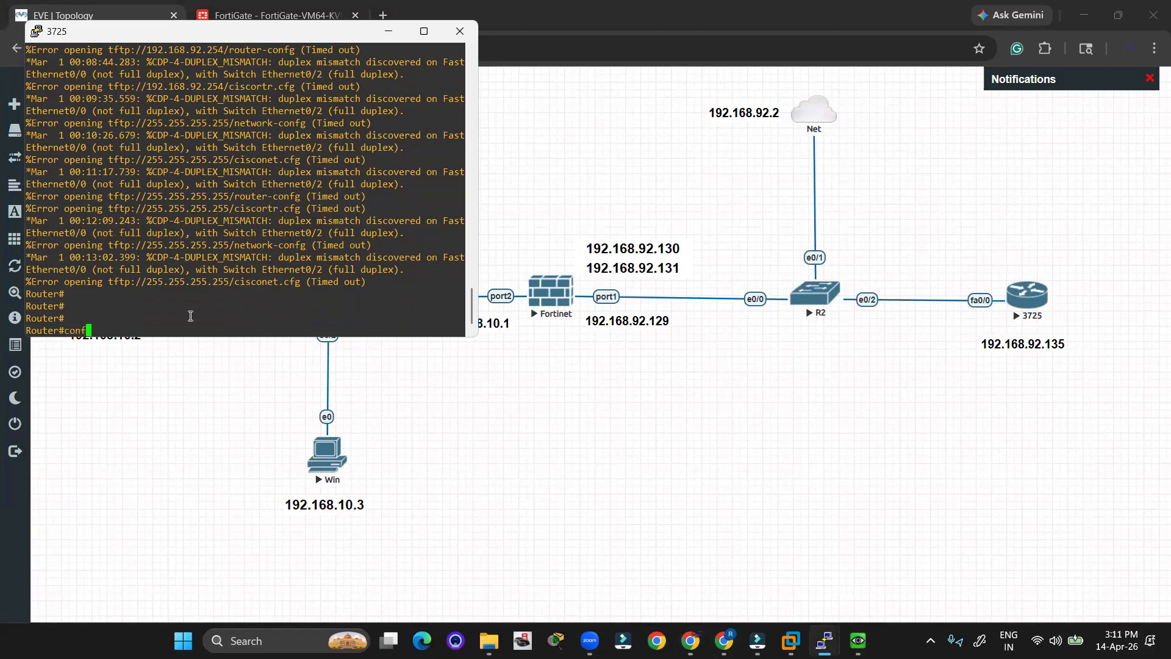
pyautogui.press('Return')
pyautogui.press('Return')
pyautogui.press('Return')
pyautogui.press('Return')
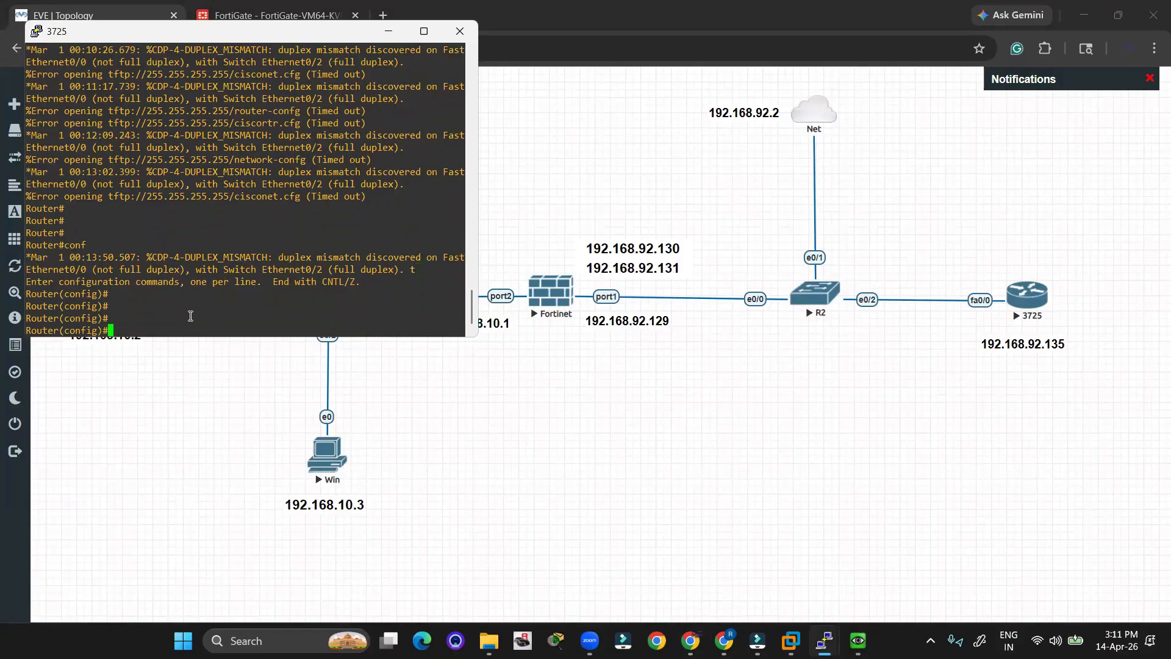
# Disable CDP on interface f0/0 with no cdp enable, exit, and widen the console window.
pyautogui.write('int f0/0')
pyautogui.press('Return')
pyautogui.write('no cd')
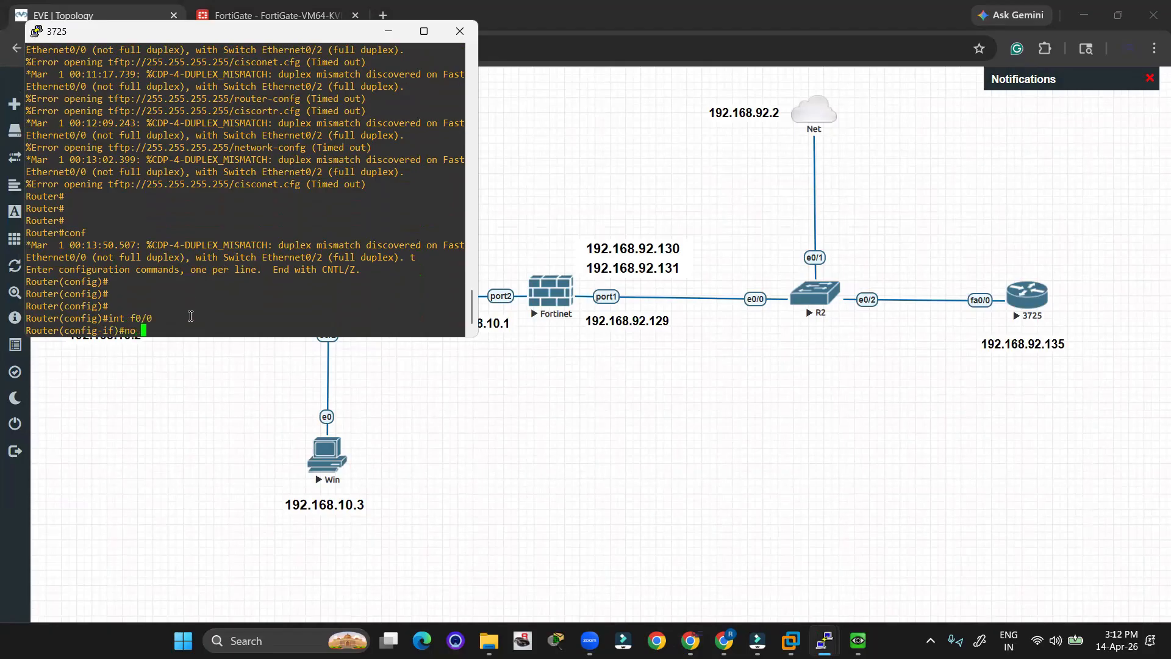
pyautogui.press('Tab')
pyautogui.write('en')
pyautogui.press('Tab')
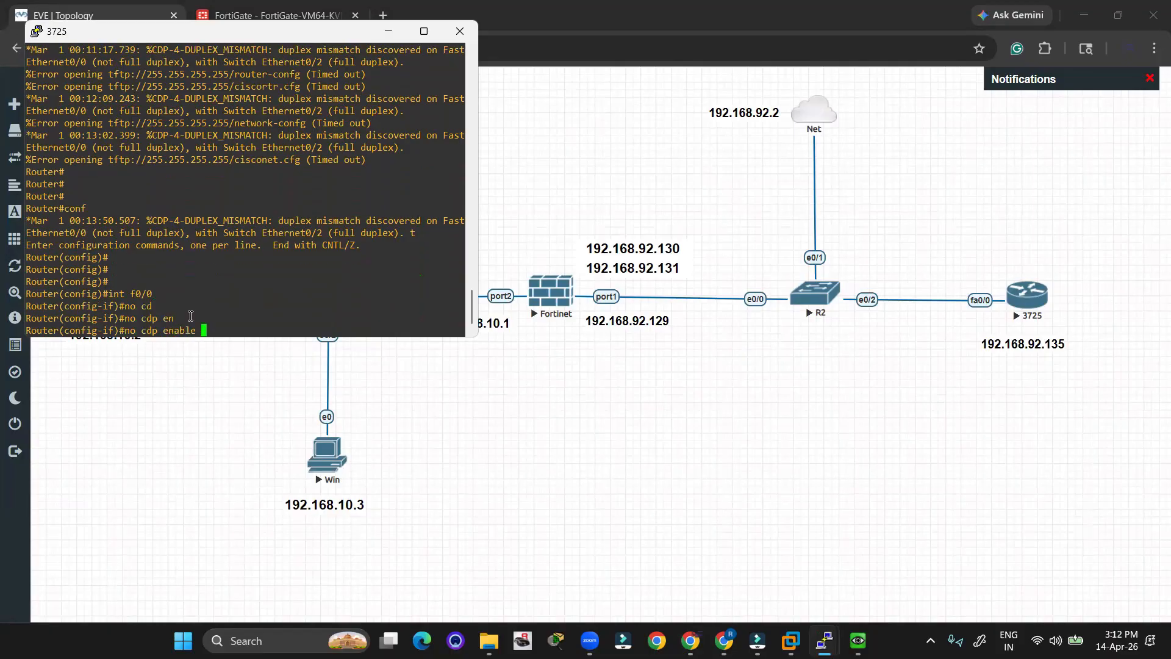
pyautogui.press('Return')
pyautogui.press('Return')
pyautogui.press('Return')
pyautogui.press('Return')
pyautogui.press('Return')
pyautogui.write('ex')
pyautogui.press('Return')
pyautogui.press('Return')
pyautogui.press('Return')
pyautogui.press('Return')
pyautogui.press('Return')
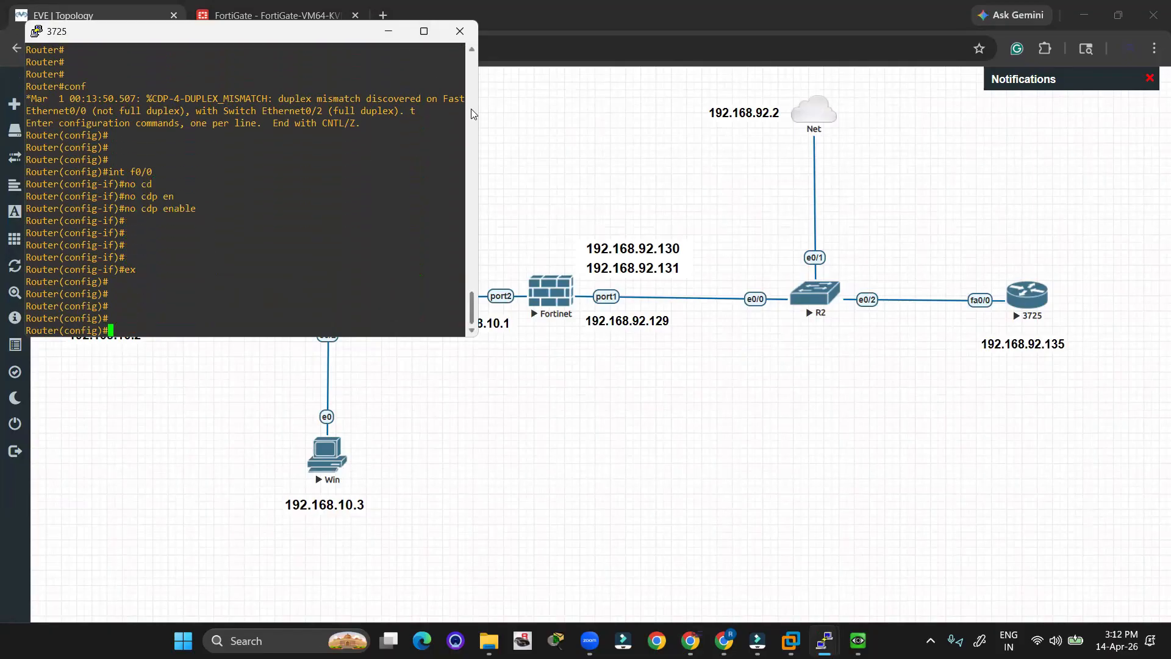
pyautogui.moveTo(477, 125); pyautogui.dragTo(614, 125)
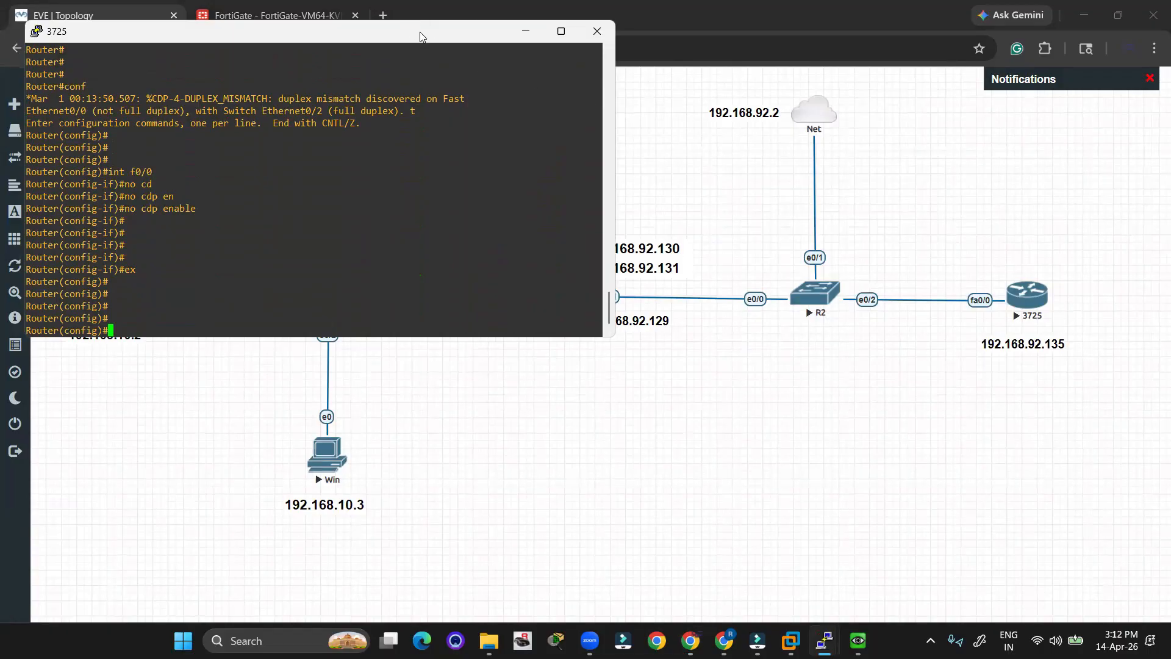
# Leave configuration mode on the 3725 router and try the debug ip command.
pyautogui.moveTo(420, 32); pyautogui.dragTo(447, 159)
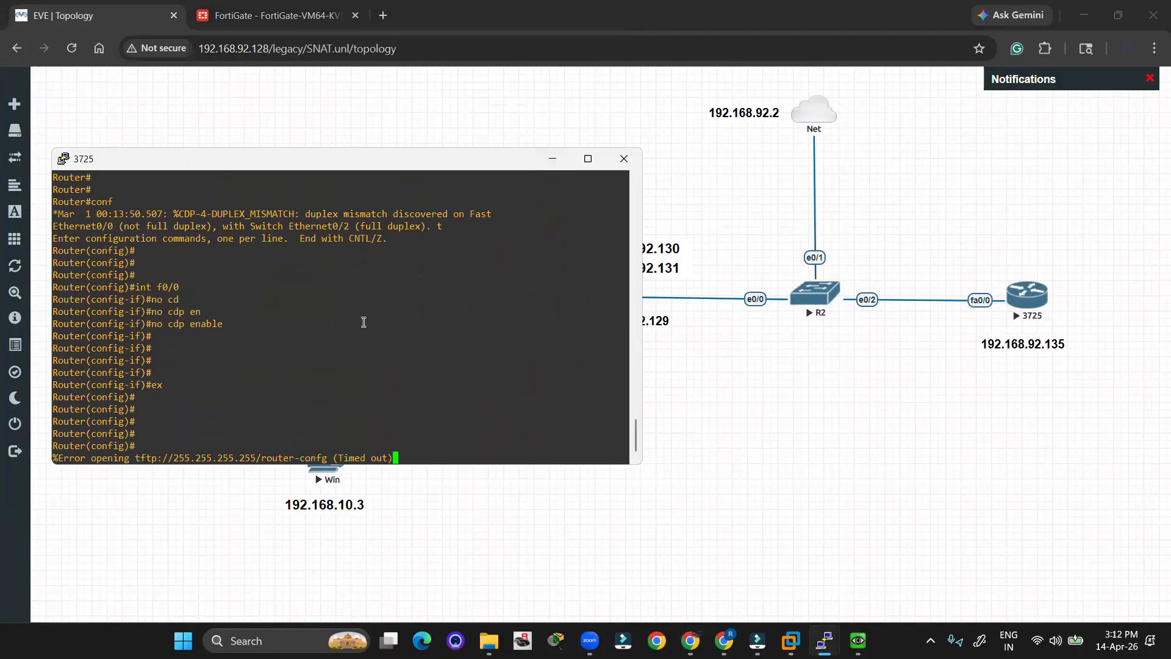
pyautogui.press('Return')
pyautogui.press('Return')
pyautogui.press('Return')
pyautogui.press('Return')
pyautogui.press('Return')
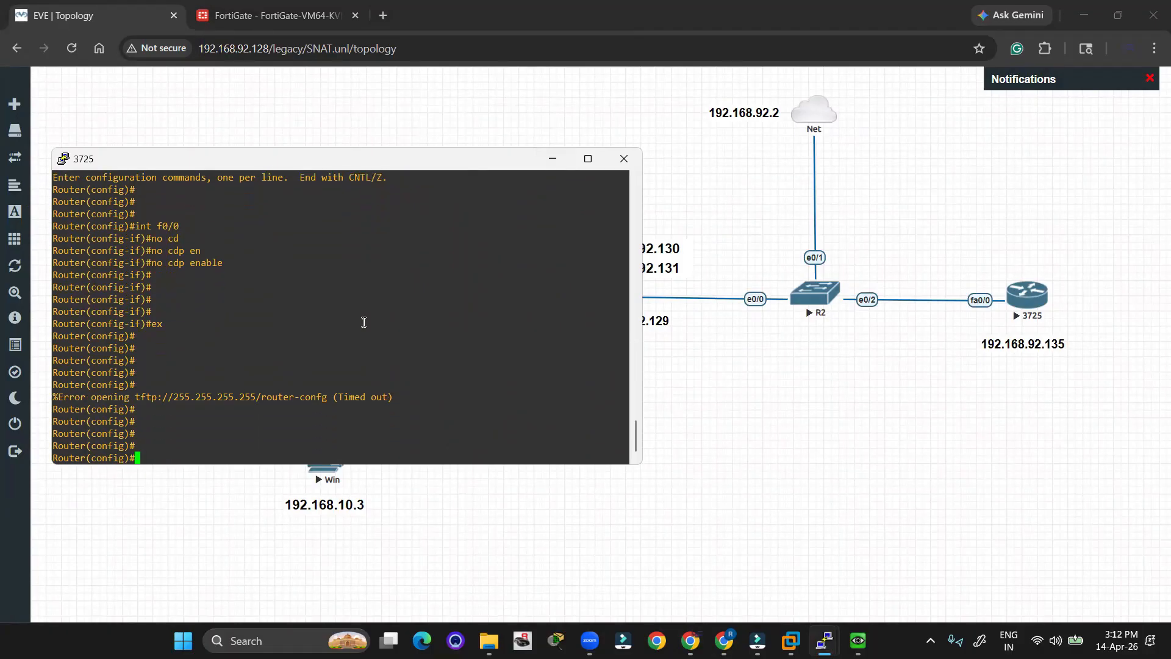
pyautogui.write('deb')
pyautogui.press('Tab')
pyautogui.write('u')
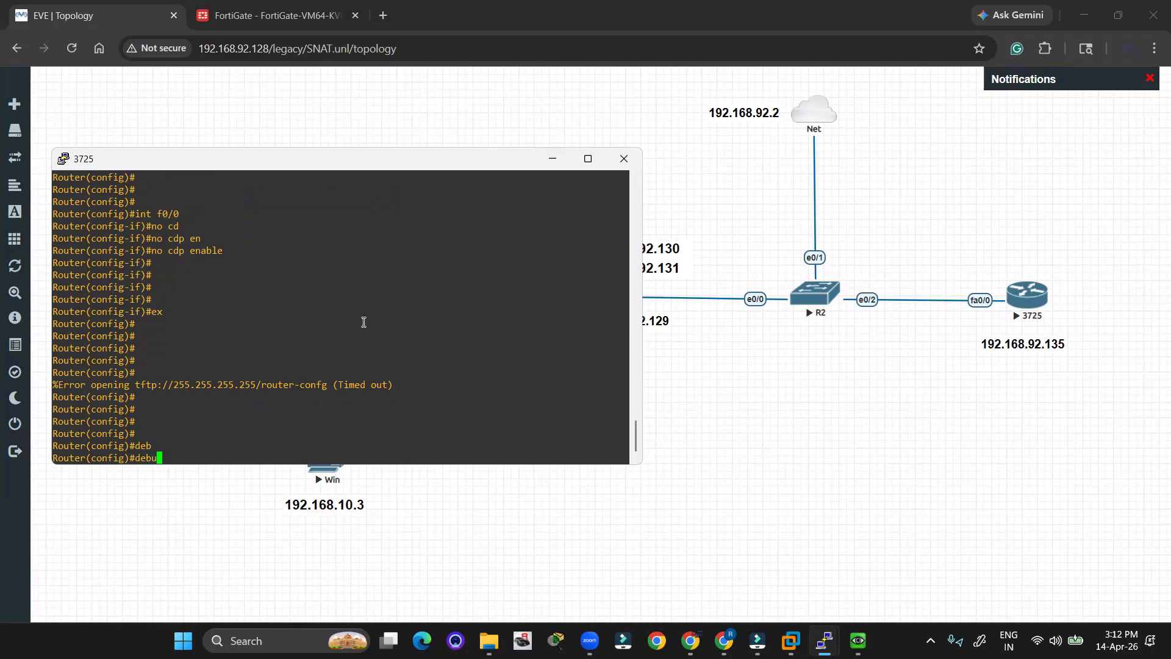
pyautogui.press('Tab')
pyautogui.press('BackSpace')
pyautogui.press('BackSpace')
pyautogui.press('BackSpace')
pyautogui.press('BackSpace')
pyautogui.write('ex')
pyautogui.press('Return')
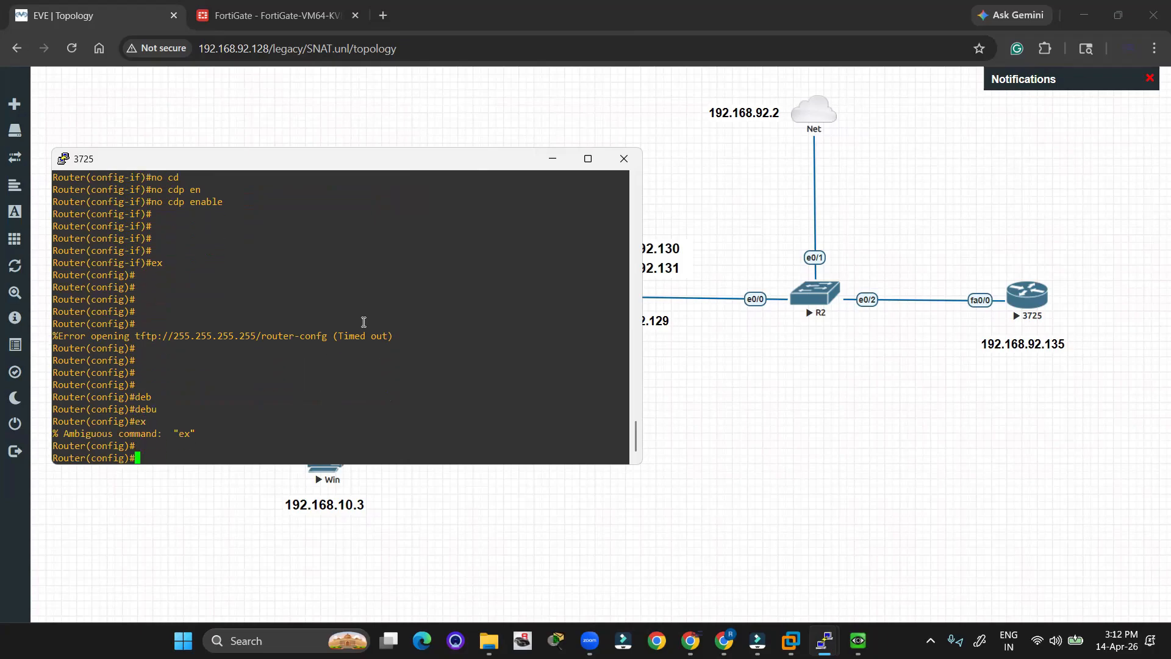
pyautogui.write('exi')
pyautogui.press('Return')
pyautogui.write('deb')
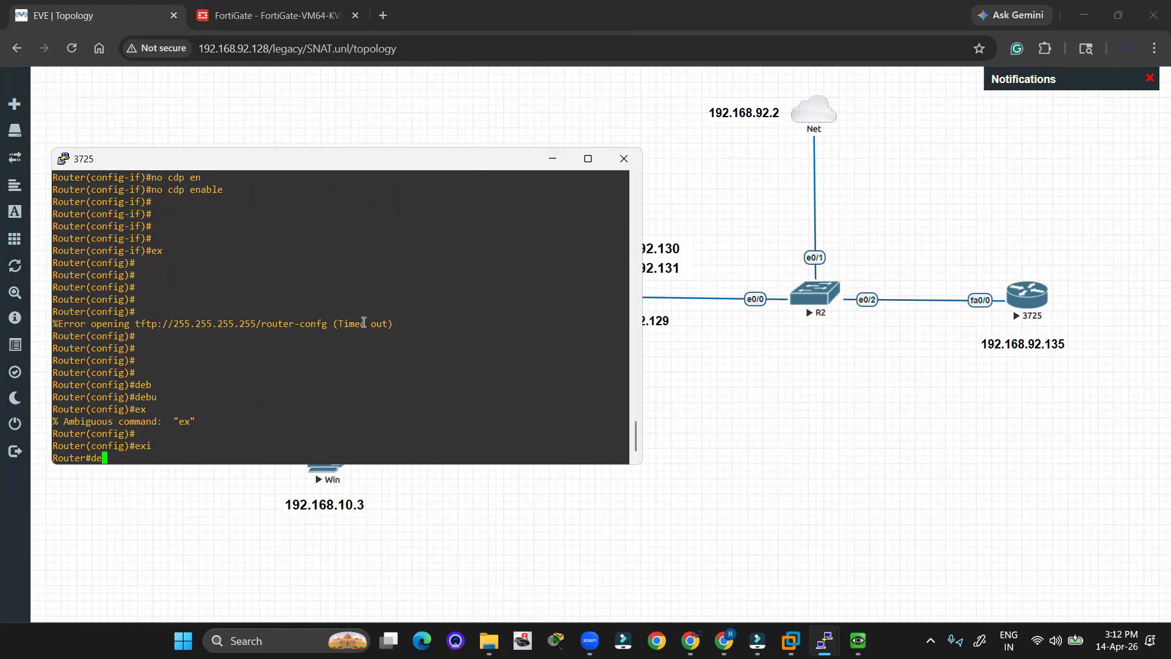
pyautogui.press('Tab')
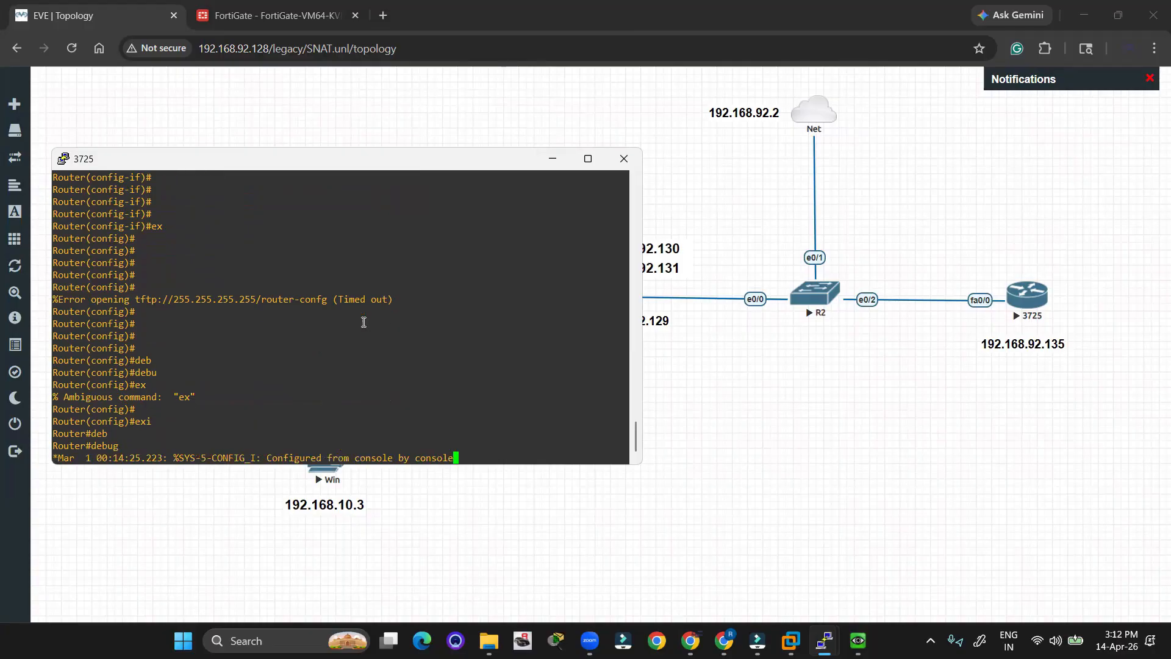
pyautogui.write('ip')
pyautogui.press('Return')
pyautogui.press('Return')
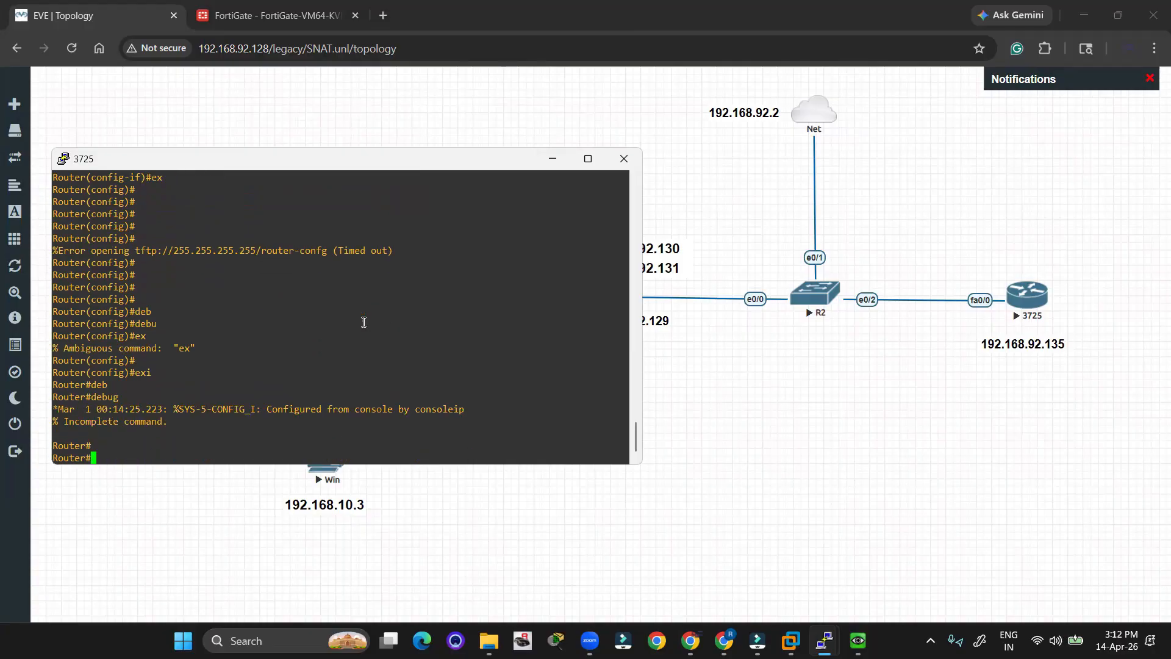
# Page through the debug ? options list, then quit it back to the router prompt.
pyautogui.write('deb')
pyautogui.press('Tab')
pyautogui.write('?')
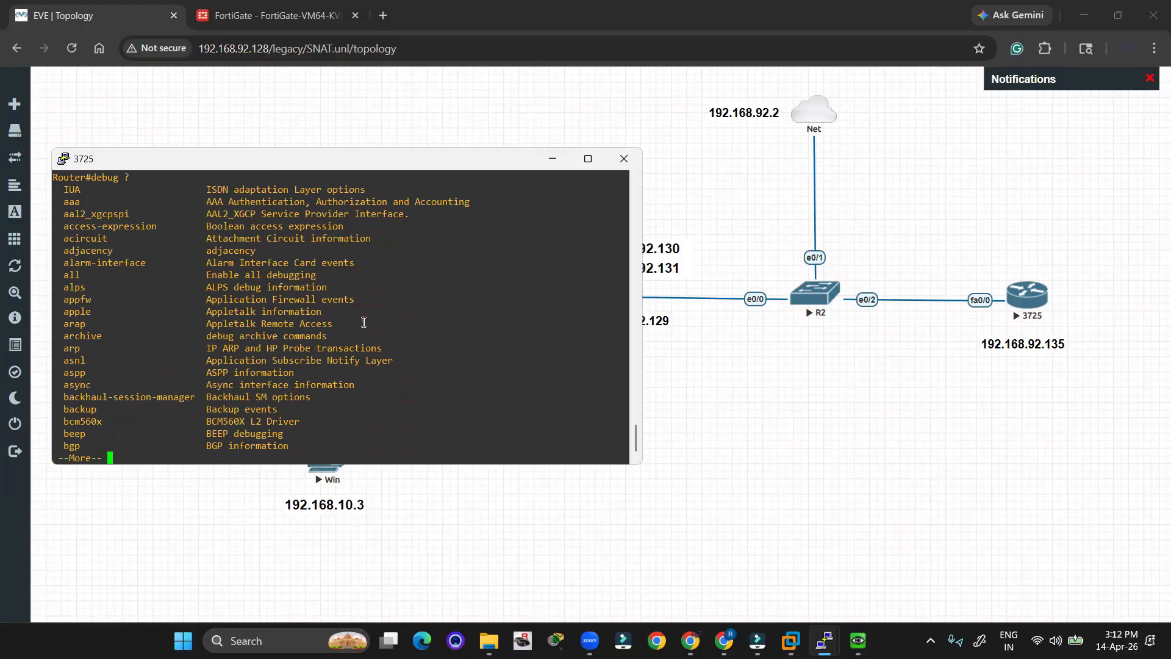
pyautogui.press('Return')
pyautogui.press('Return')
pyautogui.press('Return')
pyautogui.press('Return')
pyautogui.press('Return')
pyautogui.press('Return')
pyautogui.press('Return')
pyautogui.press('Return')
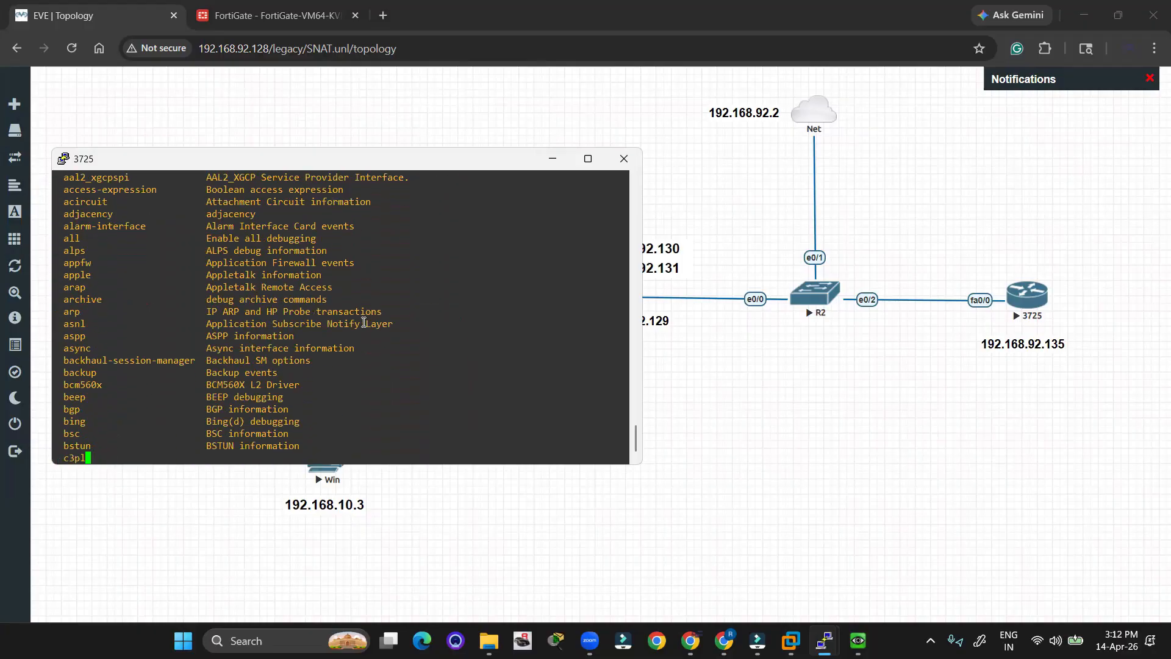
pyautogui.press('Return')
pyautogui.press('Return')
pyautogui.press('Return')
pyautogui.press('Return')
pyautogui.press('Return')
pyautogui.press('Return')
pyautogui.press('Return')
pyautogui.press('Return')
pyautogui.press('Return')
pyautogui.press('Return')
pyautogui.press('Return')
pyautogui.press('Return')
pyautogui.press('Return')
pyautogui.press('Return')
pyautogui.press('Return')
pyautogui.press('Return')
pyautogui.press('Return')
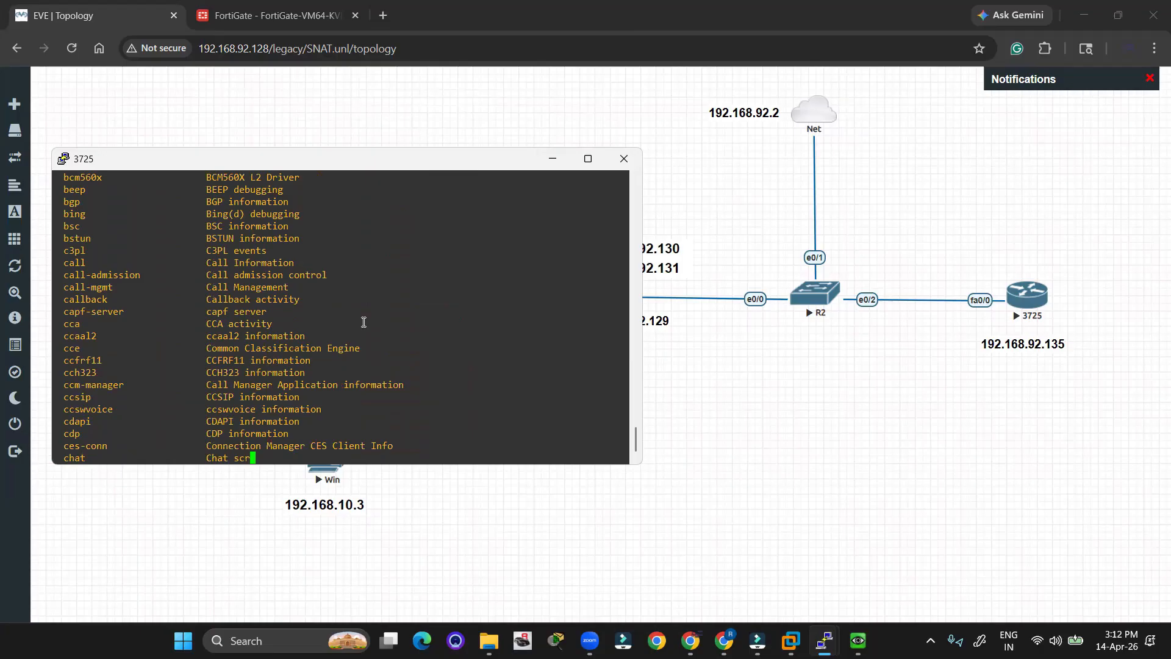
pyautogui.press('Return')
pyautogui.press('Return')
pyautogui.press('Return')
pyautogui.press('Return')
pyautogui.press('Return')
pyautogui.press('Return')
pyautogui.press('Return')
pyautogui.press('Return')
pyautogui.press('Return')
pyautogui.press('Return')
pyautogui.press('Return')
pyautogui.press('Return')
pyautogui.press('Return')
pyautogui.press('Return')
pyautogui.press('Return')
pyautogui.press('Return')
pyautogui.press('Return')
pyautogui.press('Return')
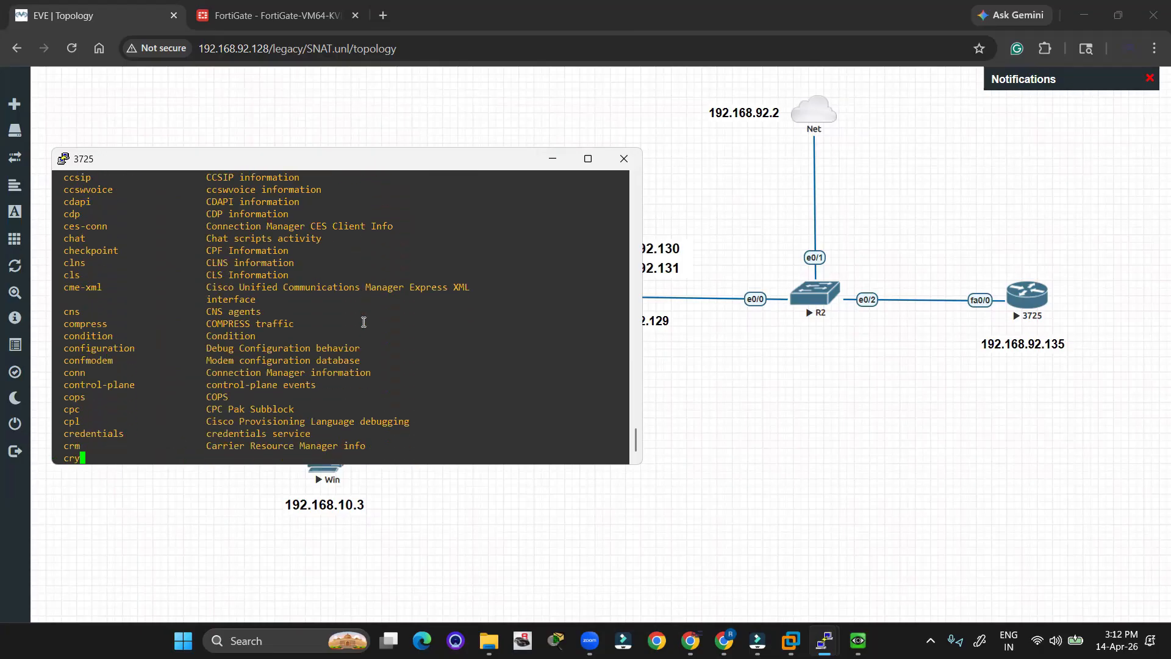
pyautogui.press('q')
pyautogui.press('Return')
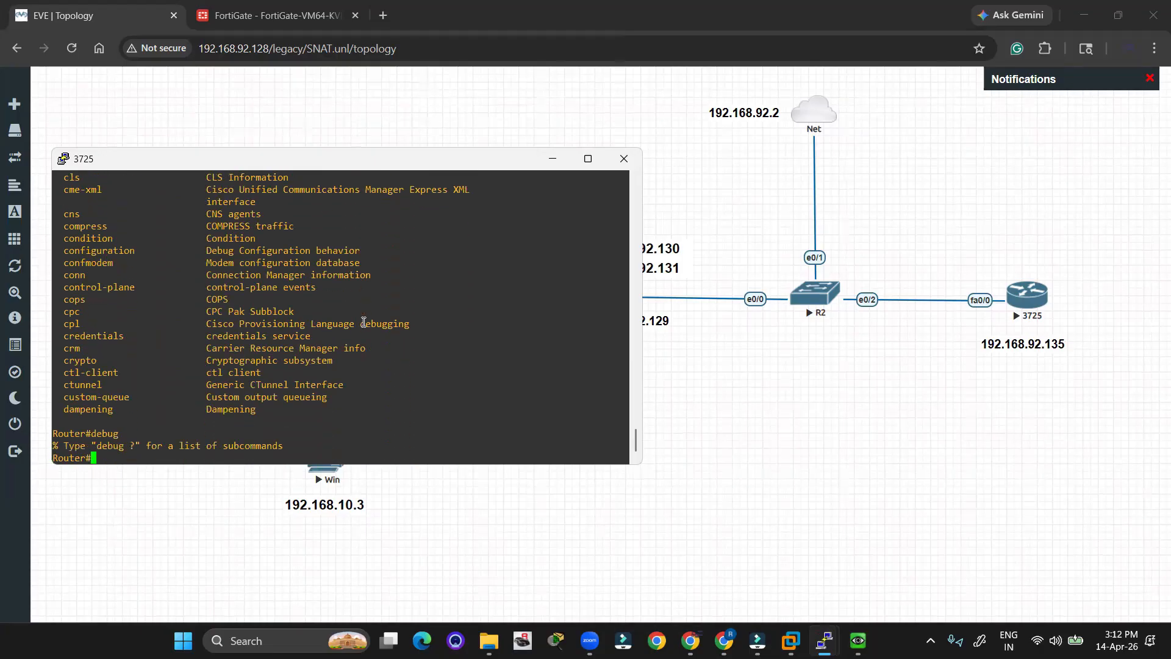
pyautogui.press('Return')
pyautogui.press('Return')
# Enable debug ip icmp on the 3725 router and minimize its console.
pyautogui.write('deb')
pyautogui.press('Tab')
pyautogui.write('ic')
pyautogui.press('Tab')
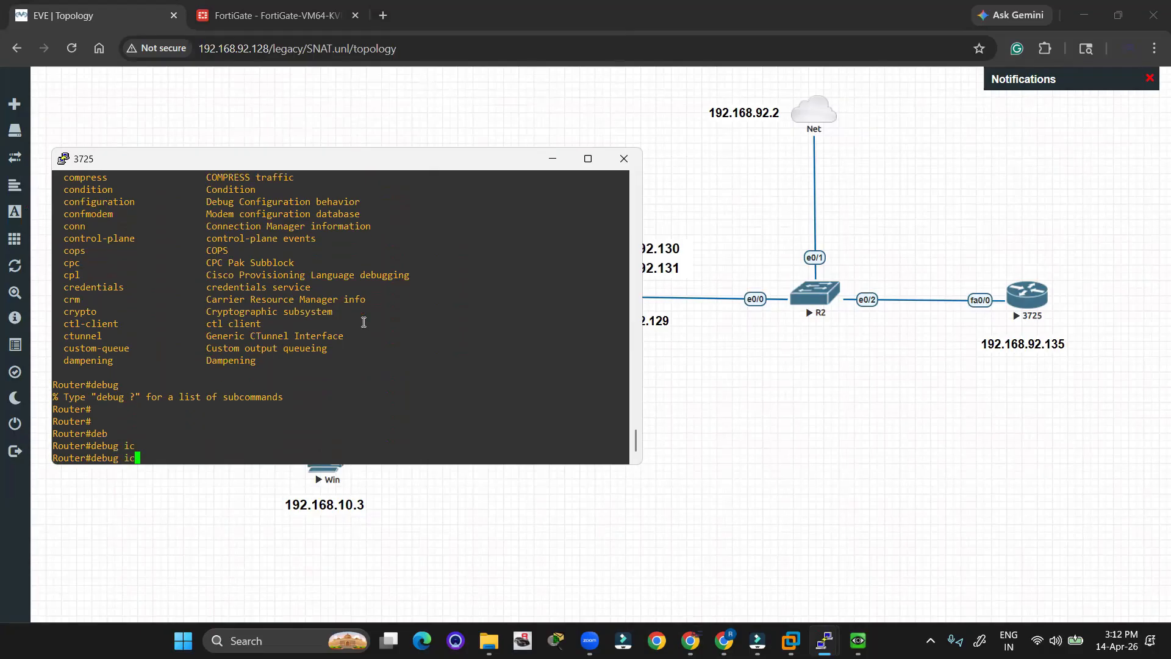
pyautogui.press('BackSpace')
pyautogui.press('BackSpace')
pyautogui.write('ip ic')
pyautogui.press('Tab')
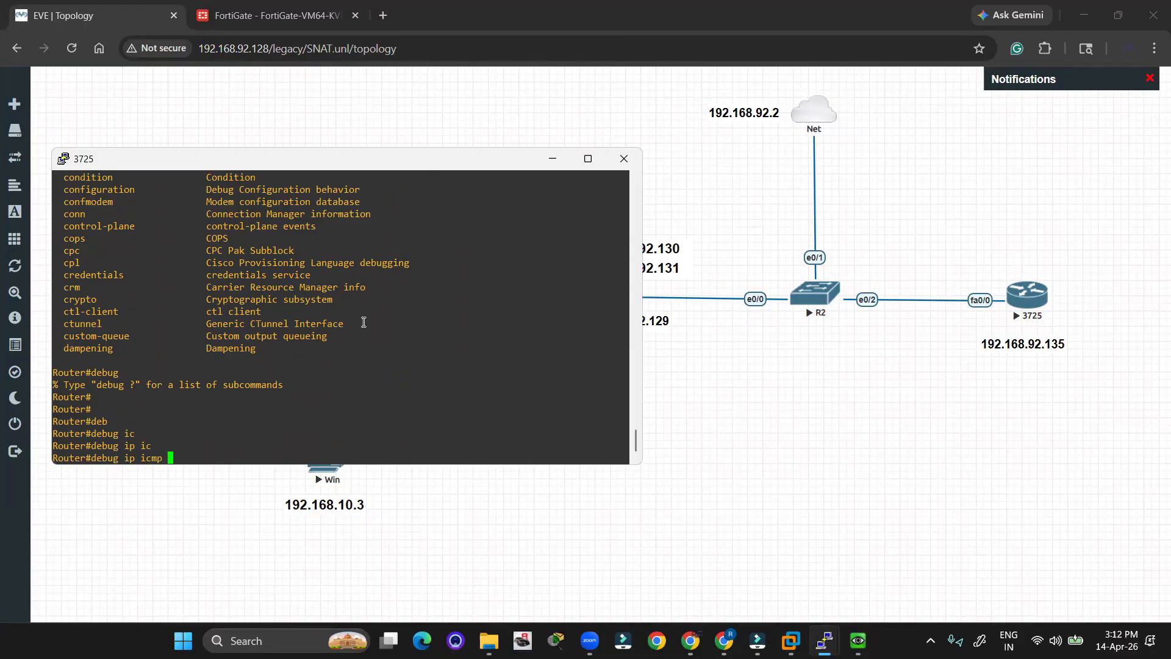
pyautogui.press('Return')
pyautogui.press('Return')
pyautogui.press('Return')
pyautogui.press('Return')
pyautogui.press('Return')
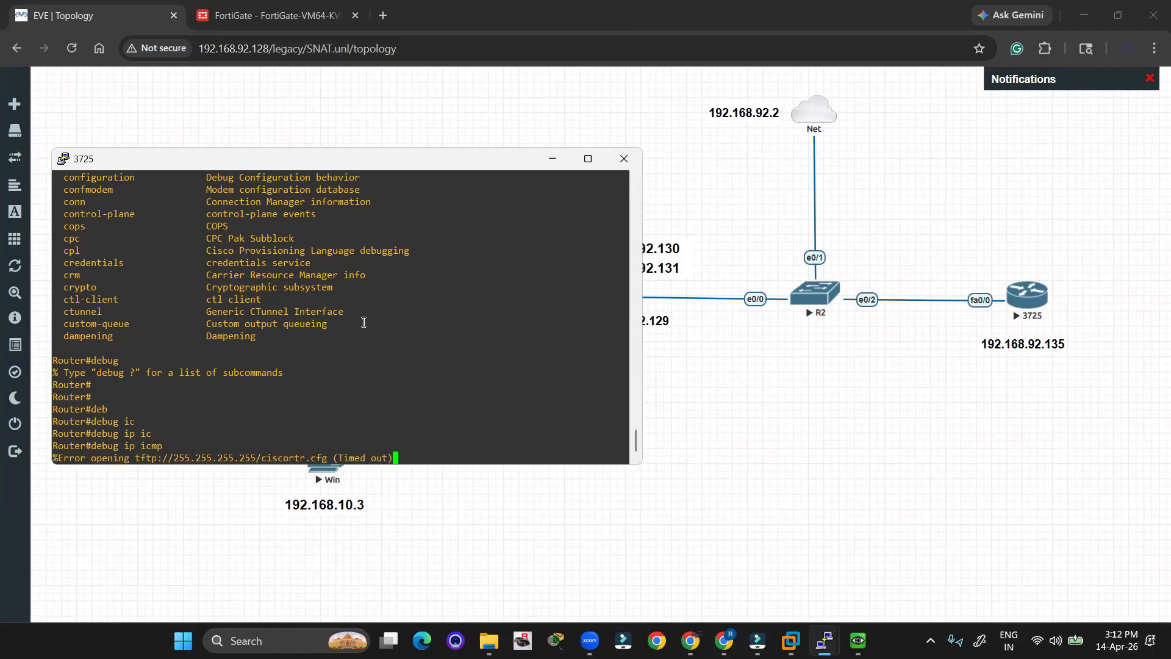
pyautogui.press('Return')
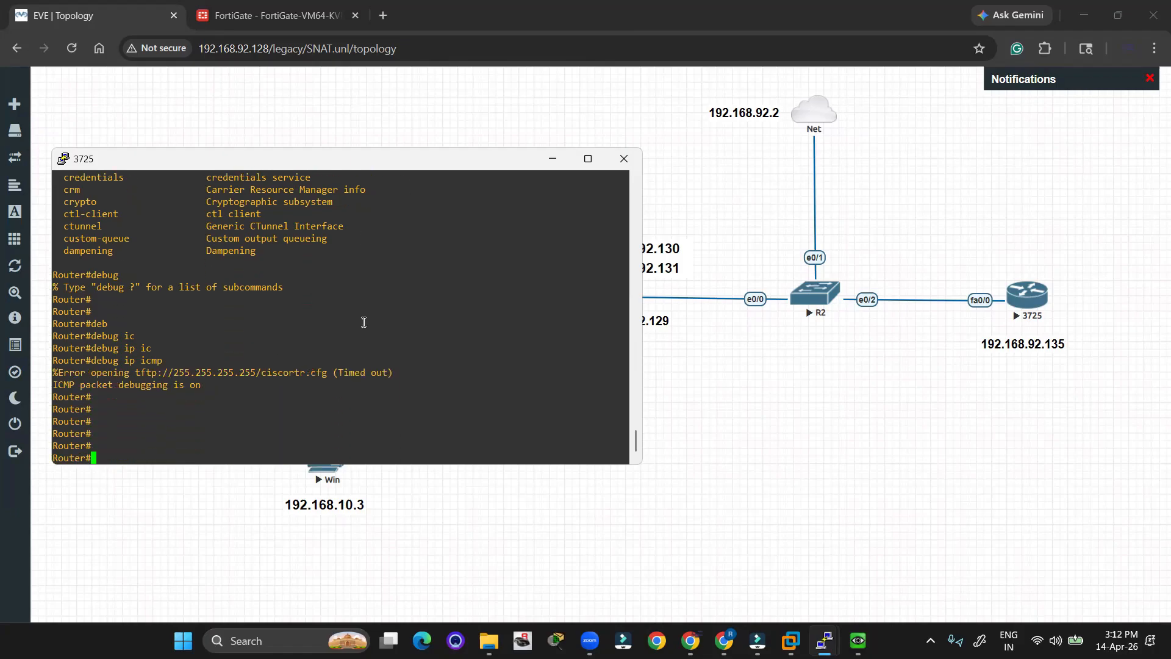
pyautogui.moveTo(202, 384); pyautogui.dragTo(52, 379)
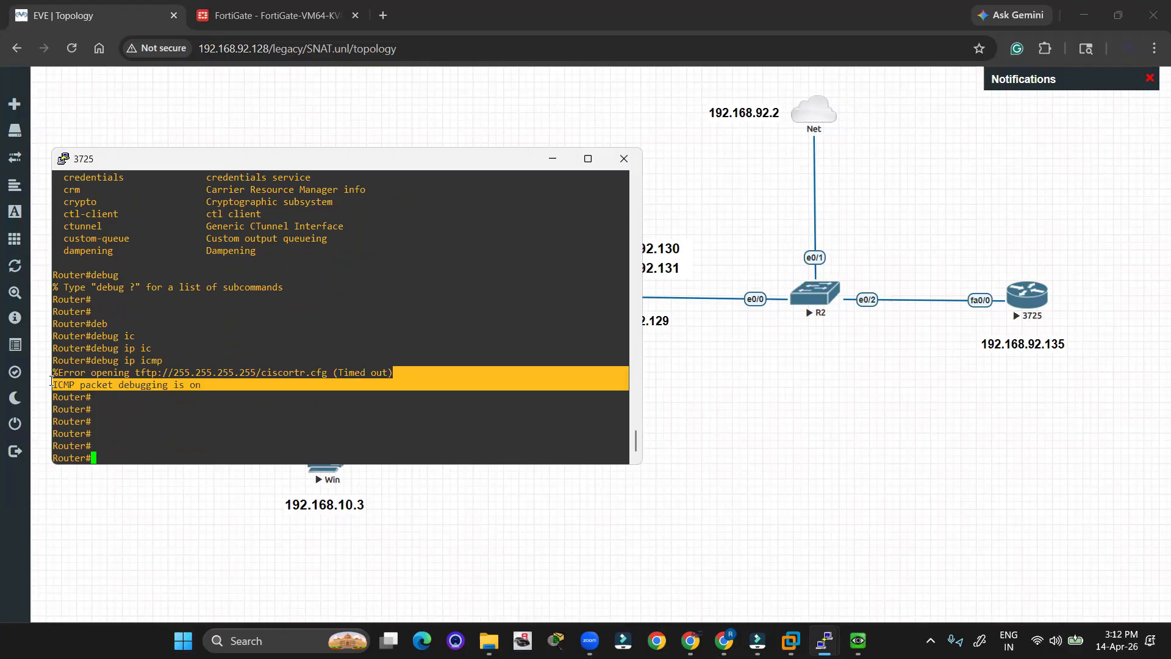
pyautogui.click(293, 414)
pyautogui.click(551, 161)
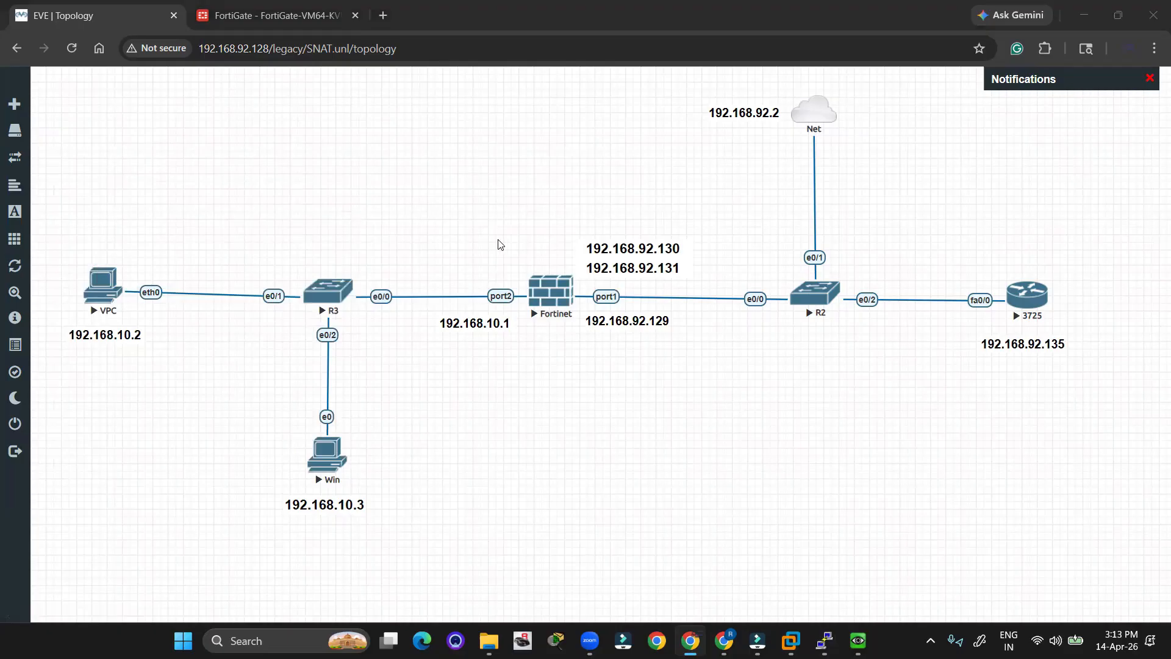
# Log in to the Fortinet firewall console as admin, then return to the topology view.
pyautogui.hotkey('alt', 'Tab')
pyautogui.press('Tab')
pyautogui.press('Tab')
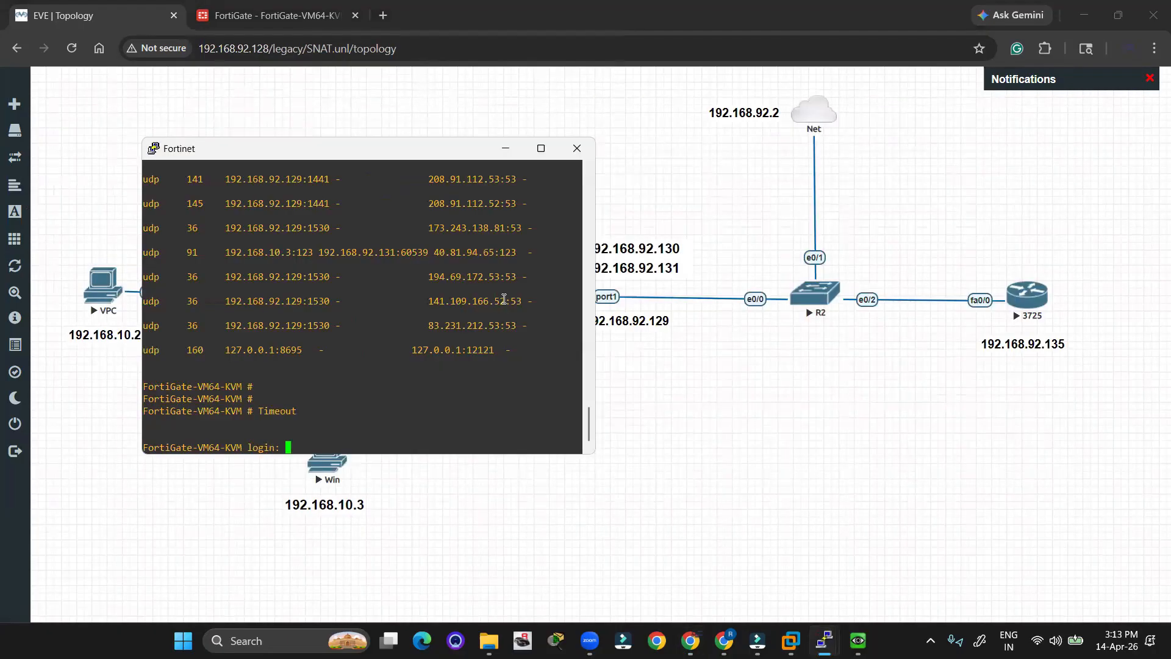
pyautogui.press('Return')
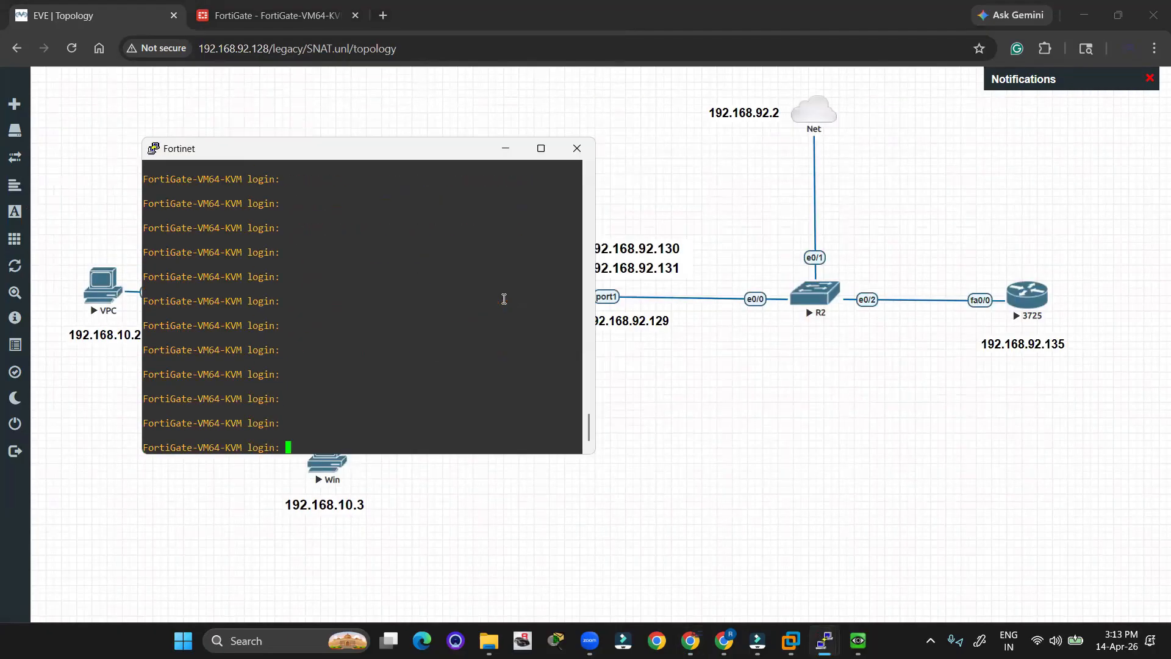
pyautogui.write('admin')
pyautogui.press('Return')
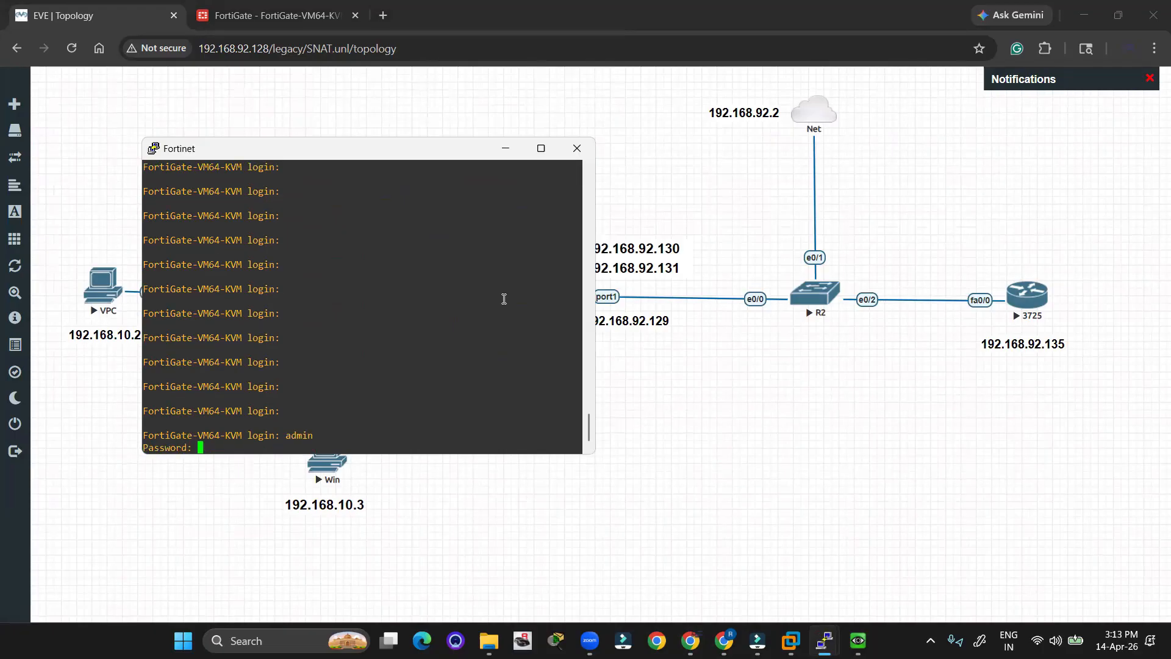
pyautogui.press('Return')
pyautogui.press('Return')
pyautogui.press('Return')
pyautogui.press('Return')
pyautogui.press('Return')
pyautogui.press('Return')
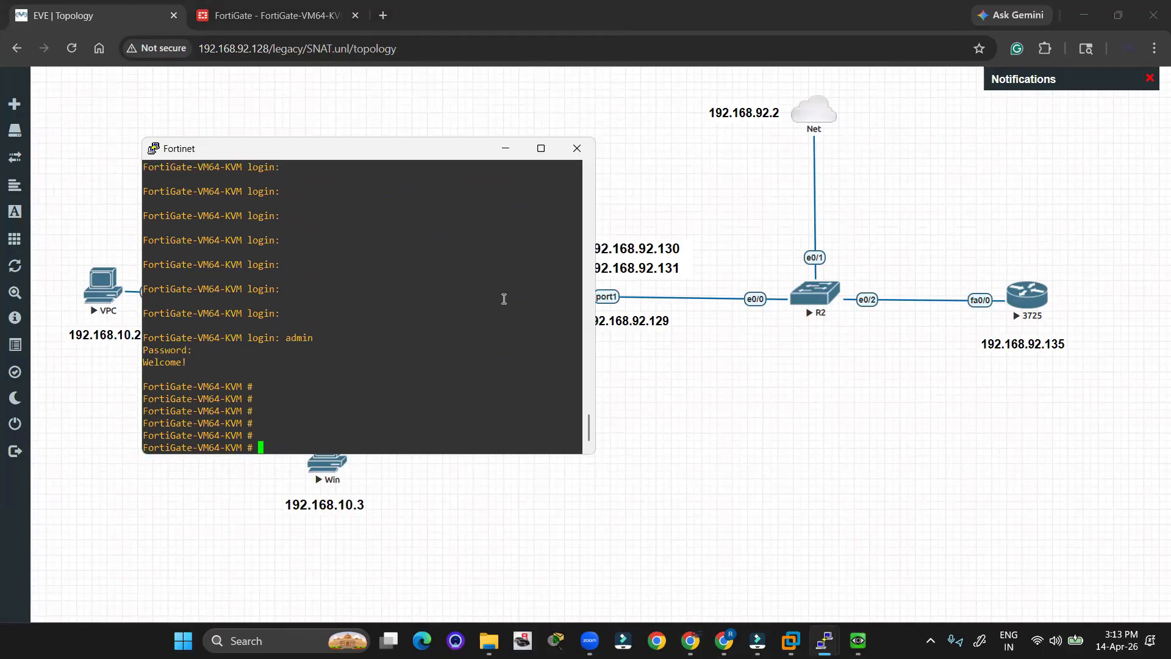
pyautogui.click(136, 244)
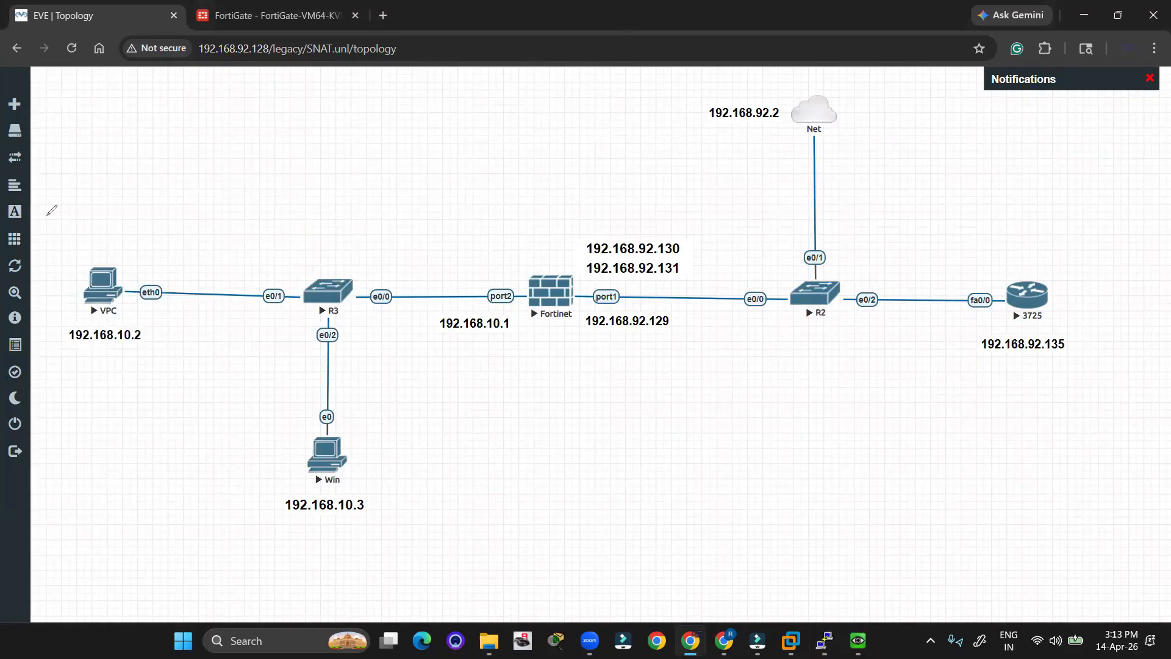
# Duplicate the 192.168.10.2 label and move the copy above the VPC.
pyautogui.moveTo(116, 247)
pyautogui.mouseDown()
pyautogui.moveTo(100, 256)
pyautogui.moveTo(219, 223)
pyautogui.moveTo(936, 228)
pyautogui.moveTo(1032, 275)
pyautogui.moveTo(1055, 264)
pyautogui.mouseUp()
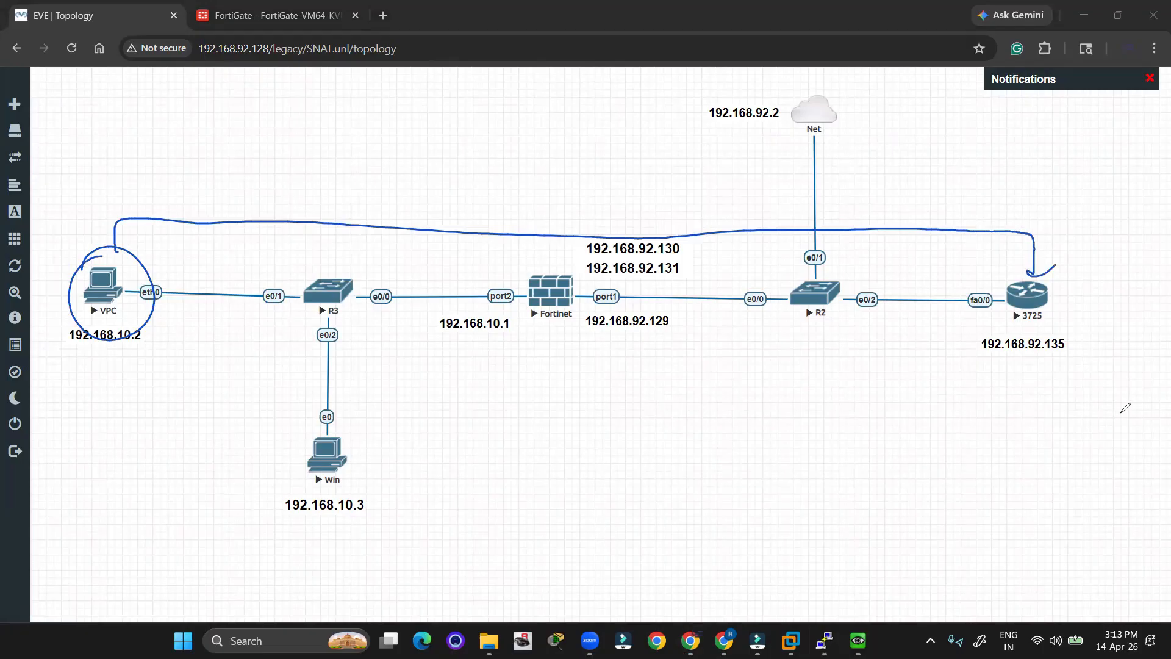
pyautogui.press('Escape')
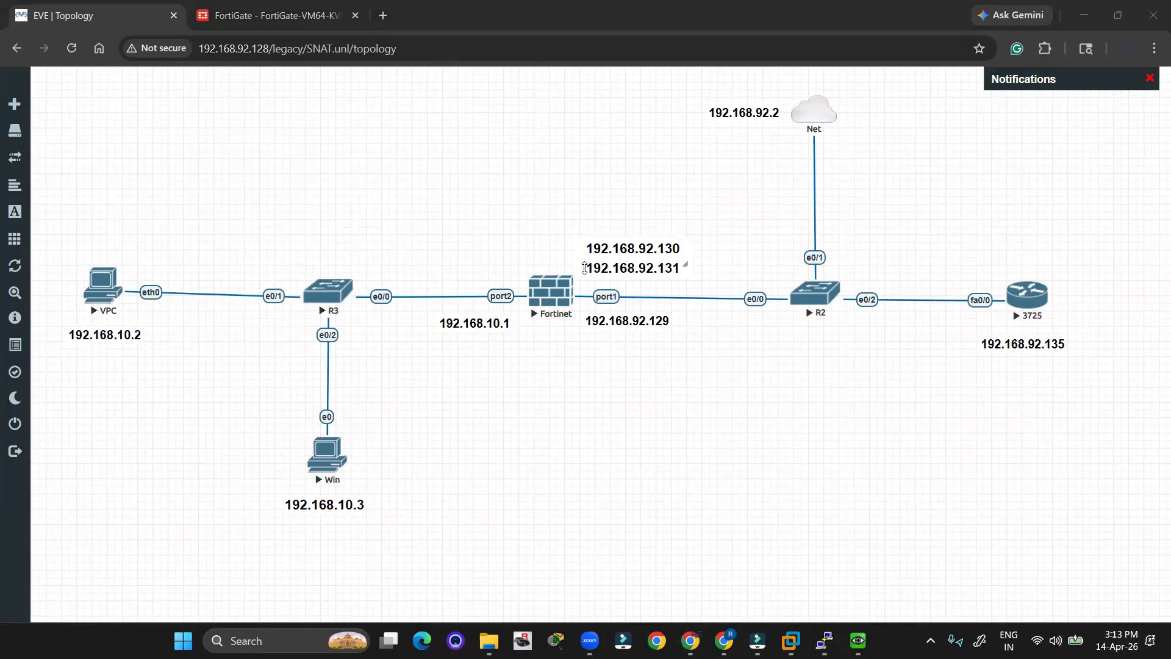
pyautogui.rightClick(116, 332)
pyautogui.click(178, 364)
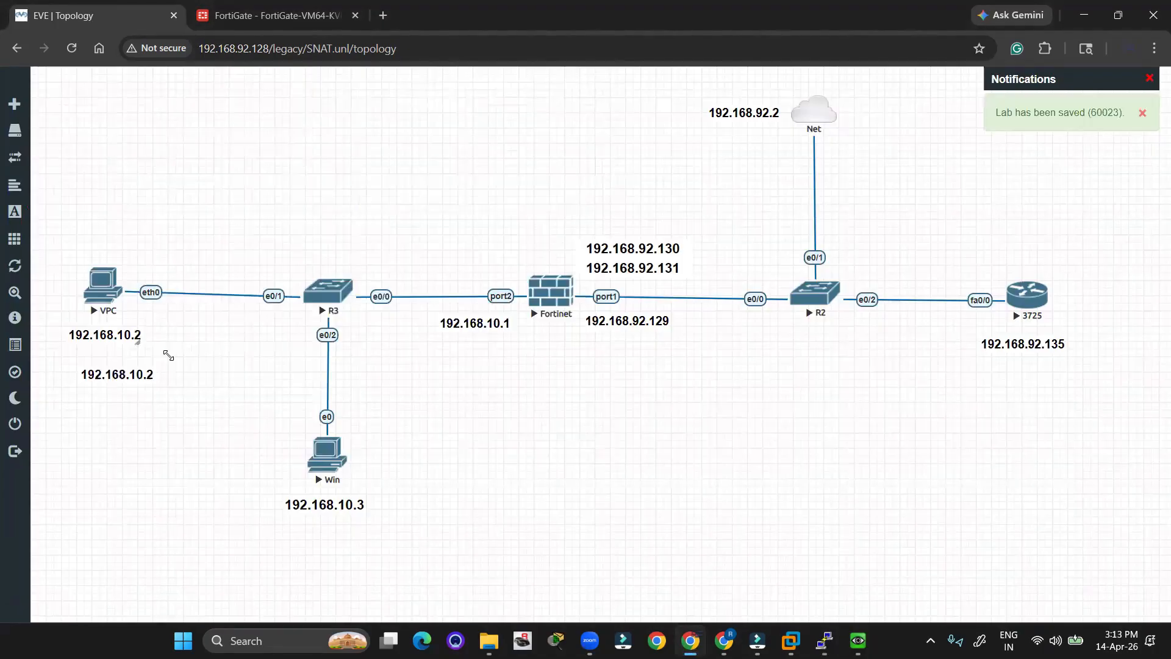
pyautogui.moveTo(125, 372); pyautogui.dragTo(143, 168)
# Edit the copied label to read ICMP, 192.168.10.2 and 192.168.92.135.
pyautogui.doubleClick(145, 169)
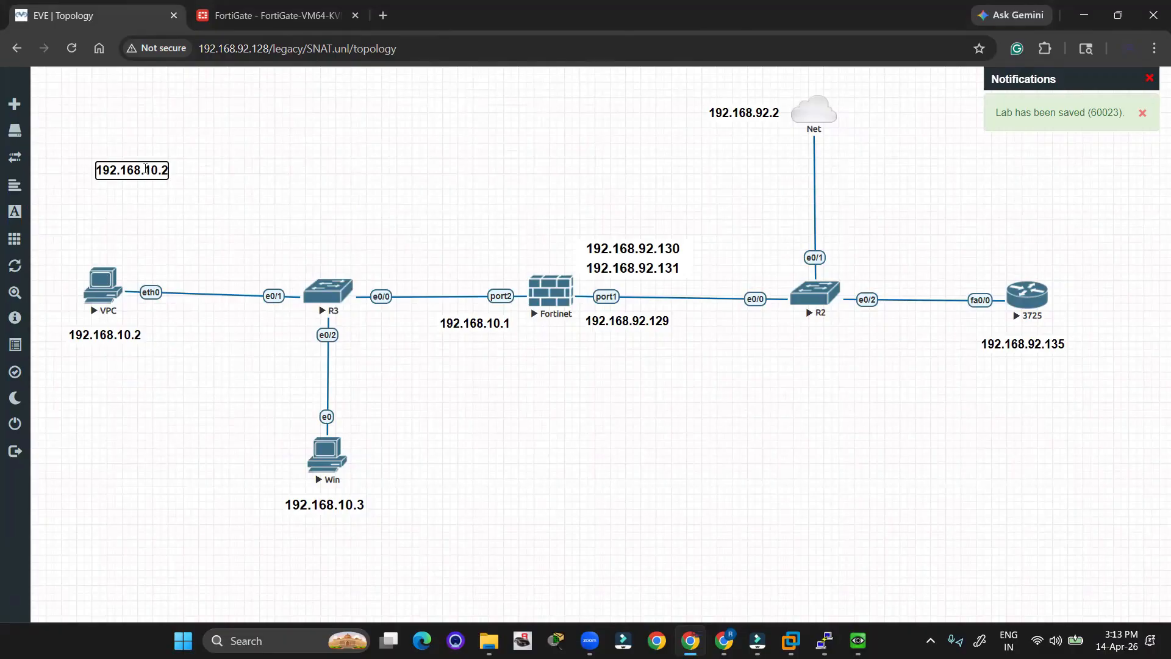
pyautogui.press('Return')
pyautogui.write('CIM')
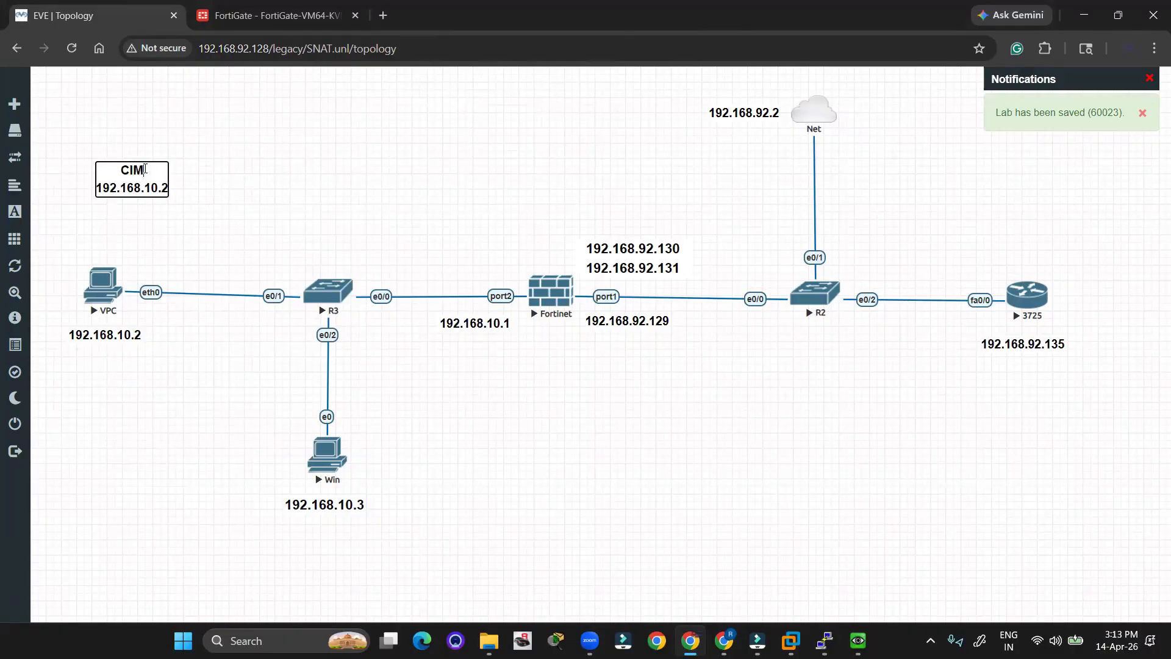
pyautogui.press('BackSpace')
pyautogui.press('BackSpace')
pyautogui.press('BackSpace')
pyautogui.write('ICMP')
pyautogui.press('Return')
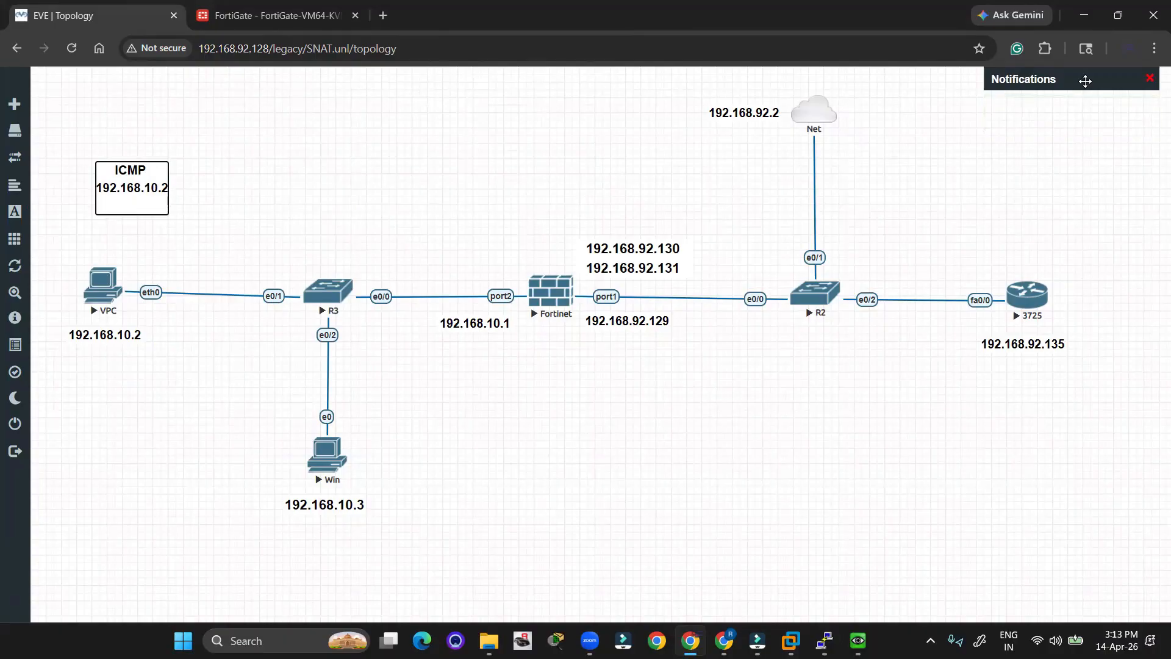
pyautogui.write('192.168.92.135')
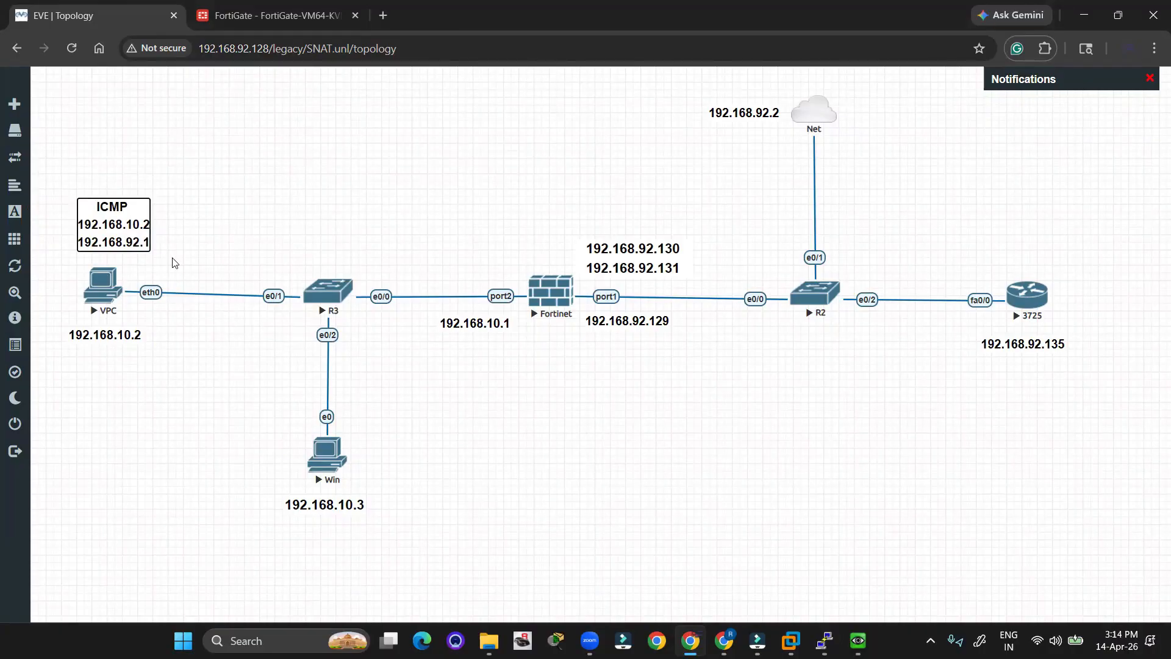
pyautogui.write('35')
pyautogui.click(241, 365)
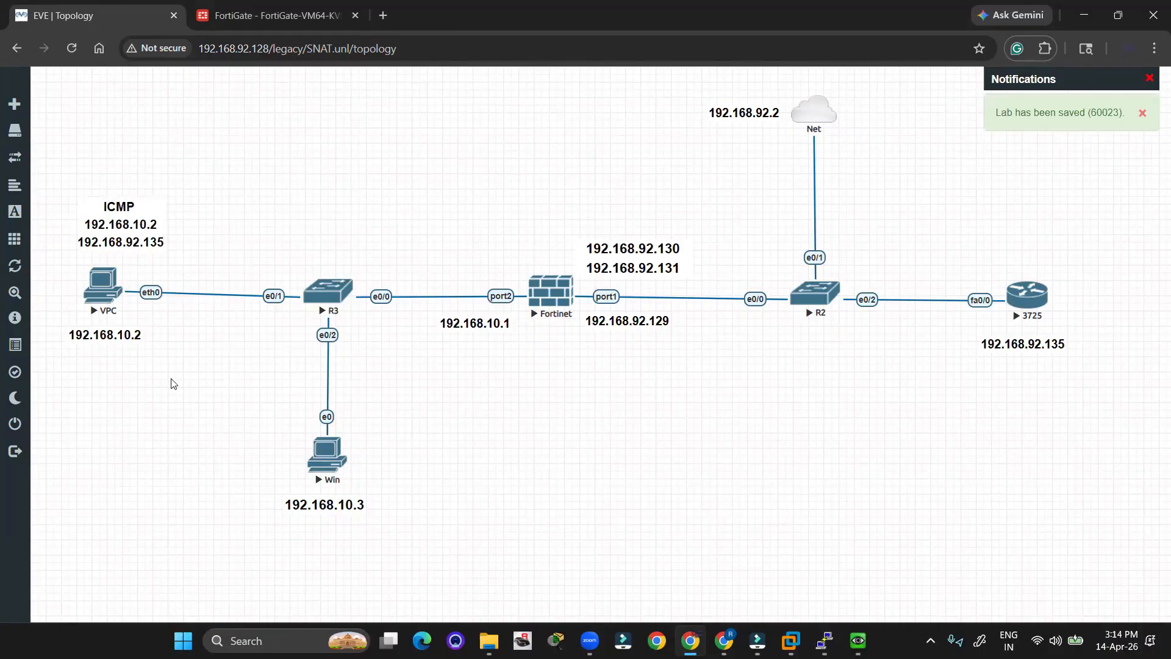
pyautogui.moveTo(138, 211)
pyautogui.mouseDown()
pyautogui.moveTo(139, 196)
pyautogui.moveTo(156, 210)
pyautogui.moveTo(93, 195)
pyautogui.moveTo(234, 239)
pyautogui.moveTo(648, 284)
pyautogui.moveTo(971, 284)
pyautogui.moveTo(977, 263)
pyautogui.moveTo(165, 262)
pyautogui.moveTo(138, 233)
pyautogui.mouseUp()
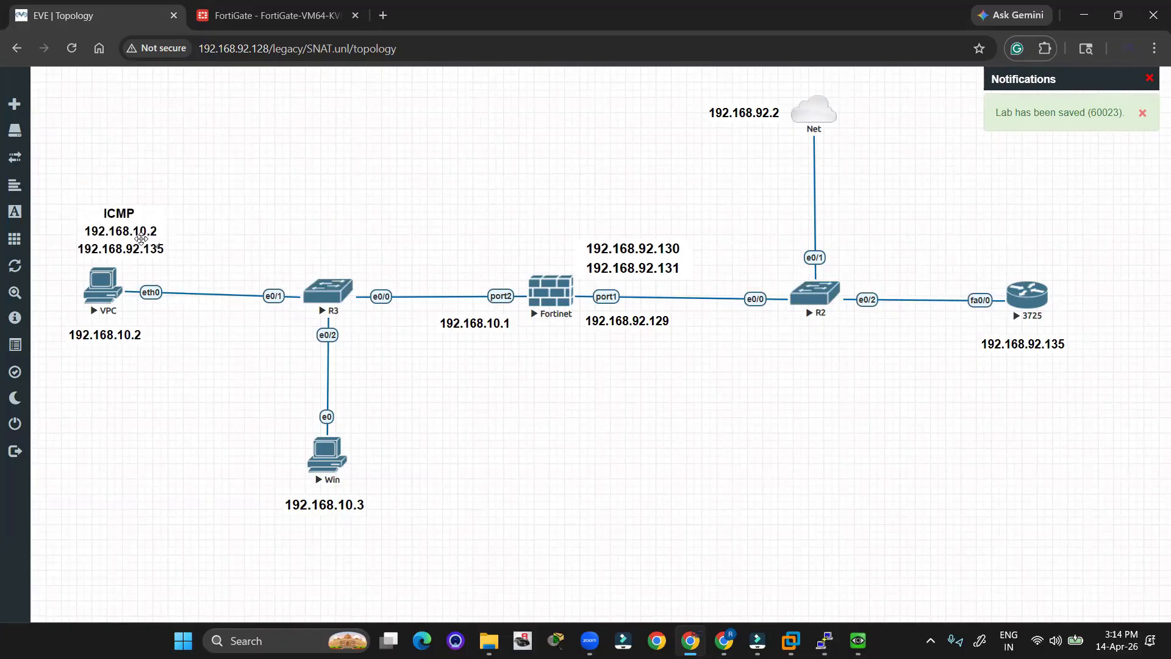
pyautogui.moveTo(141, 239); pyautogui.dragTo(582, 210)
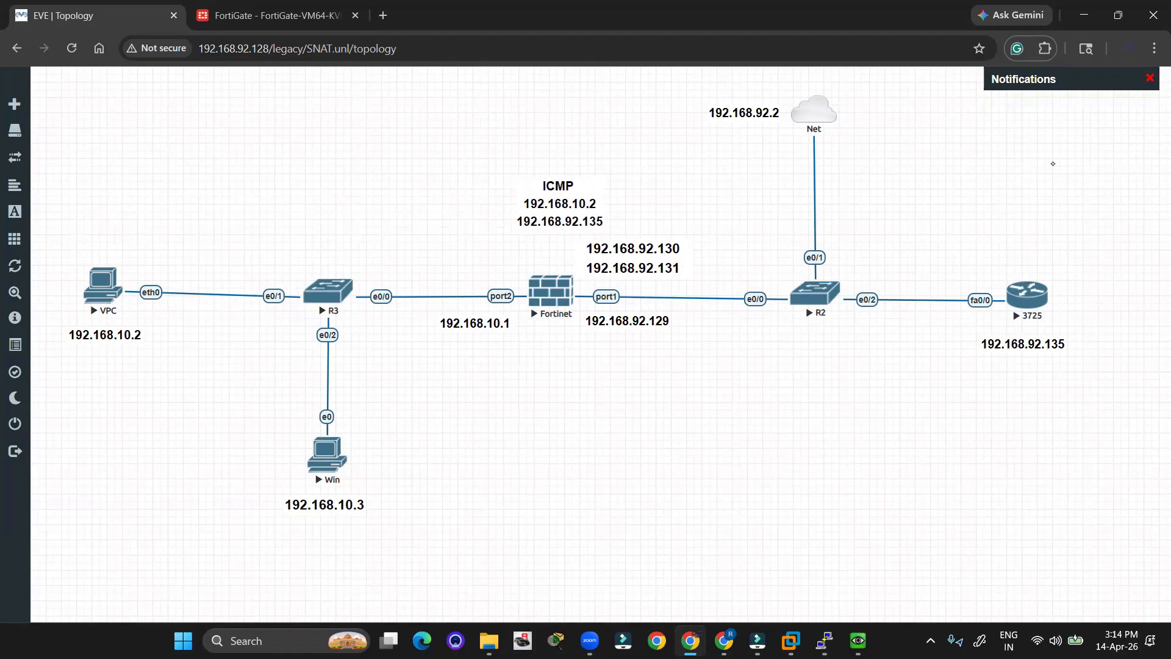
pyautogui.moveTo(516, 200)
pyautogui.mouseDown()
pyautogui.moveTo(610, 204)
pyautogui.moveTo(512, 201)
pyautogui.mouseUp()
pyautogui.moveTo(680, 251)
pyautogui.mouseDown()
pyautogui.moveTo(706, 247)
pyautogui.moveTo(641, 192)
pyautogui.moveTo(637, 206)
pyautogui.mouseUp()
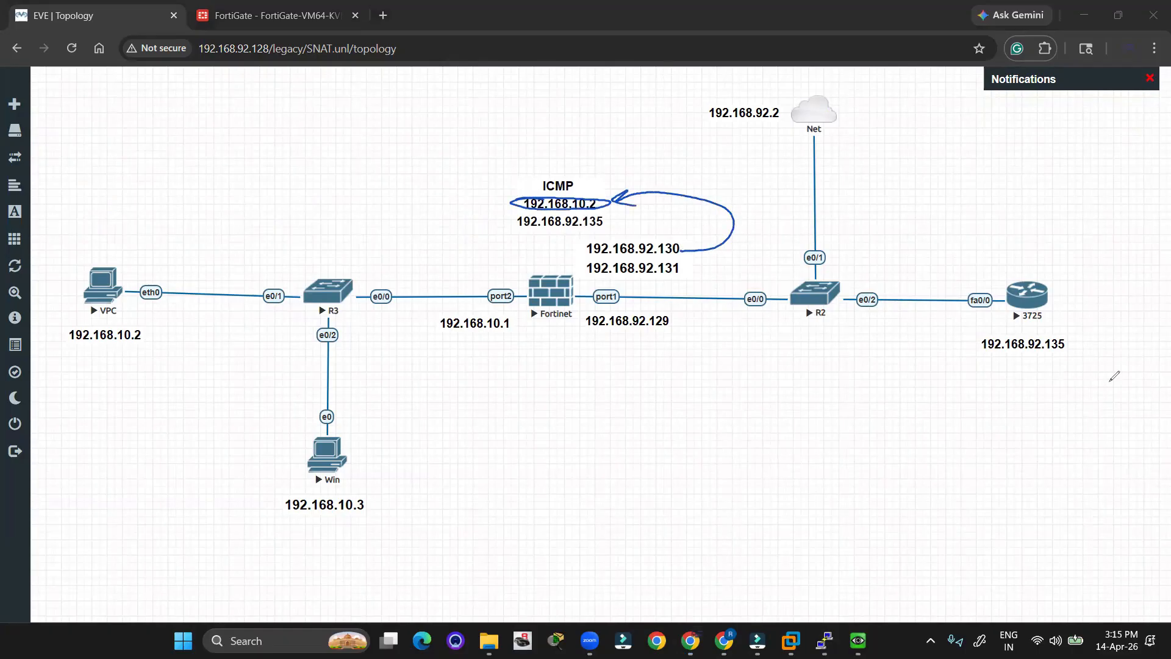
pyautogui.press('Escape')
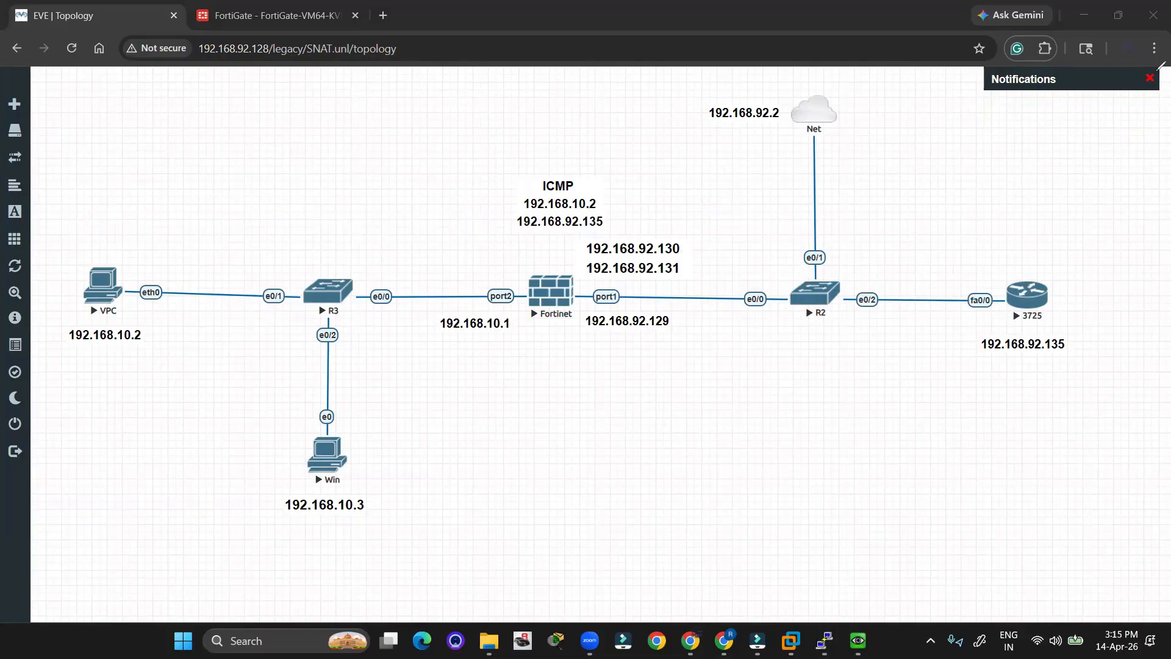
pyautogui.doubleClick(573, 207)
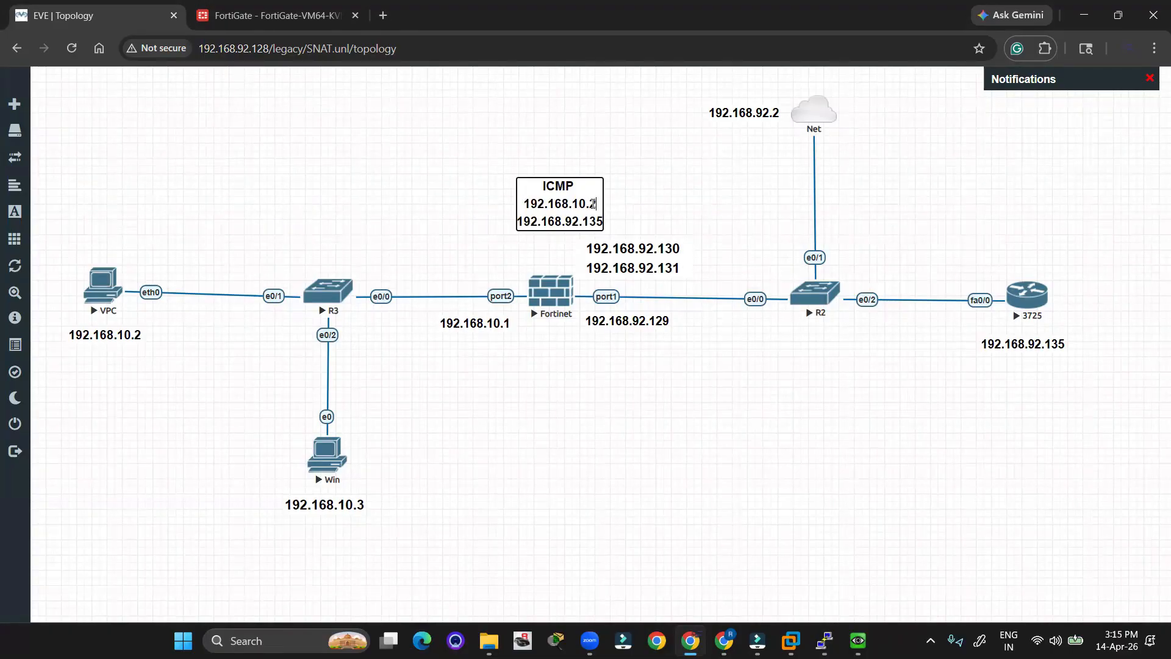
pyautogui.press('BackSpace')
pyautogui.press('BackSpace')
pyautogui.press('BackSpace')
pyautogui.press('BackSpace')
pyautogui.write('92.130')
pyautogui.click(650, 202)
pyautogui.moveTo(543, 201); pyautogui.dragTo(193, 354)
pyautogui.doubleClick(204, 354)
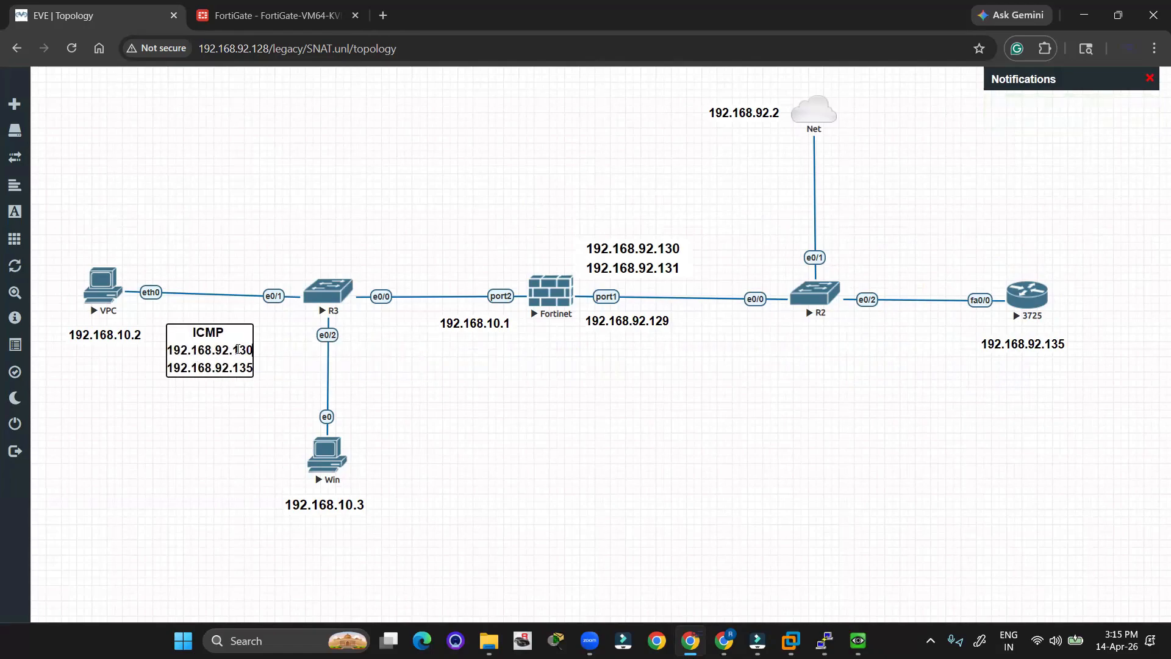
pyautogui.press('BackSpace')
pyautogui.press('BackSpace')
pyautogui.press('BackSpace')
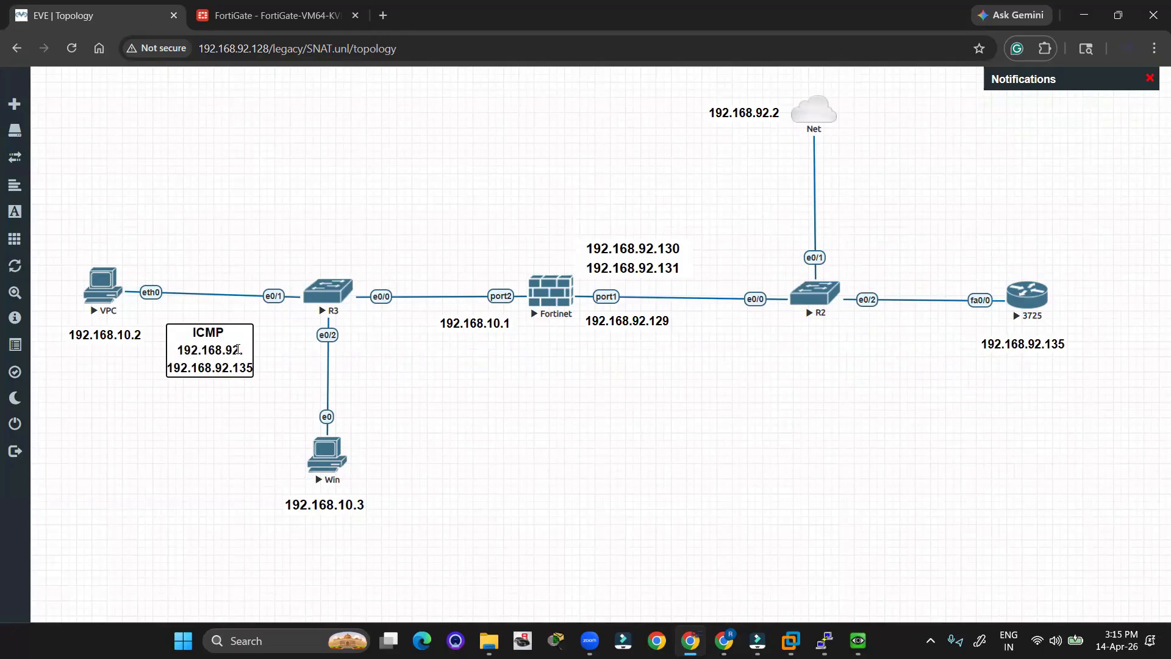
pyautogui.press('BackSpace')
pyautogui.press('BackSpace')
pyautogui.press('BackSpace')
pyautogui.write('10.2')
pyautogui.click(286, 436)
pyautogui.moveTo(226, 354); pyautogui.dragTo(132, 207)
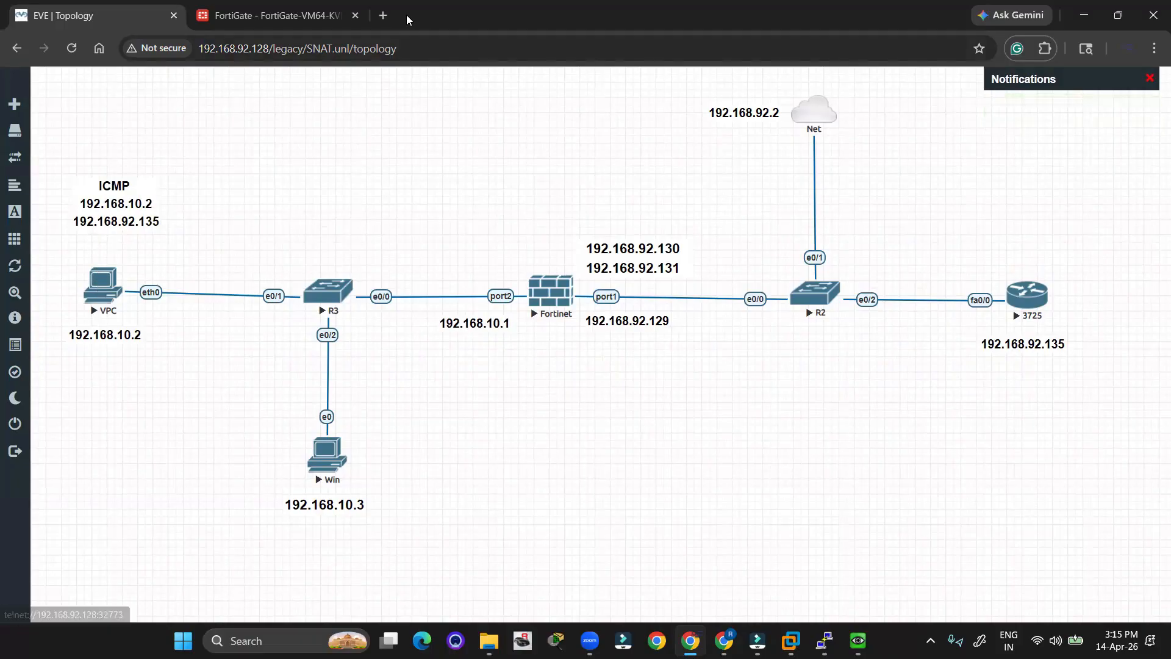
# Set Log Allowed Traffic to All Sessions on the LAN -WAN Dynamic SNAT policy and save it.
pyautogui.click(255, 24)
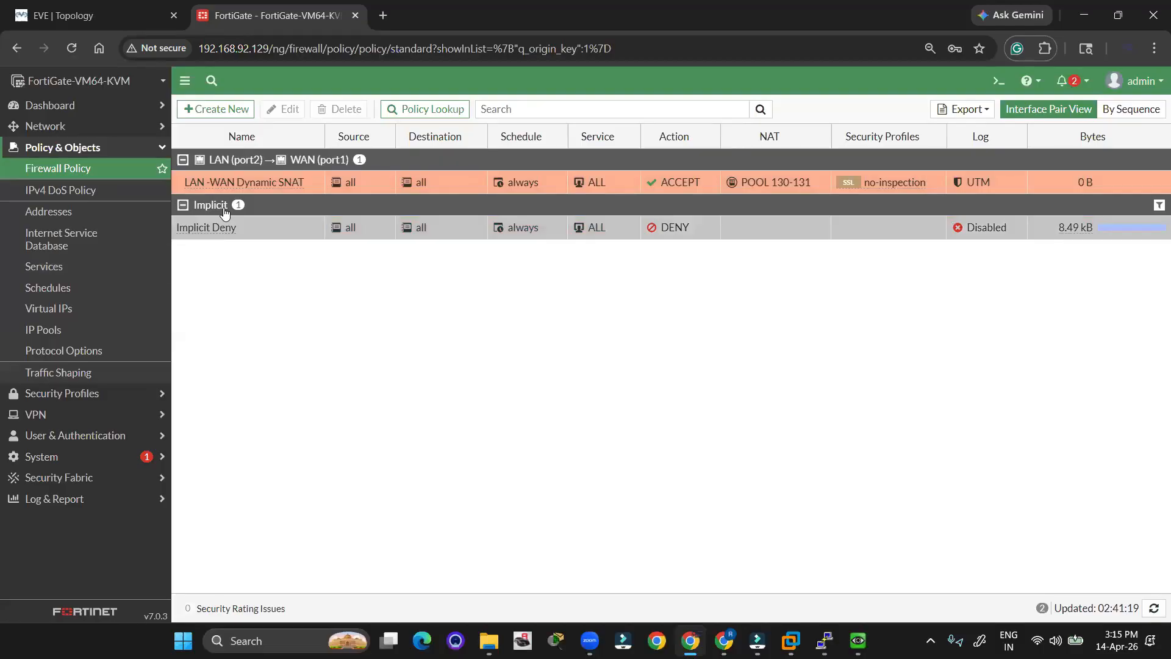
pyautogui.doubleClick(249, 180)
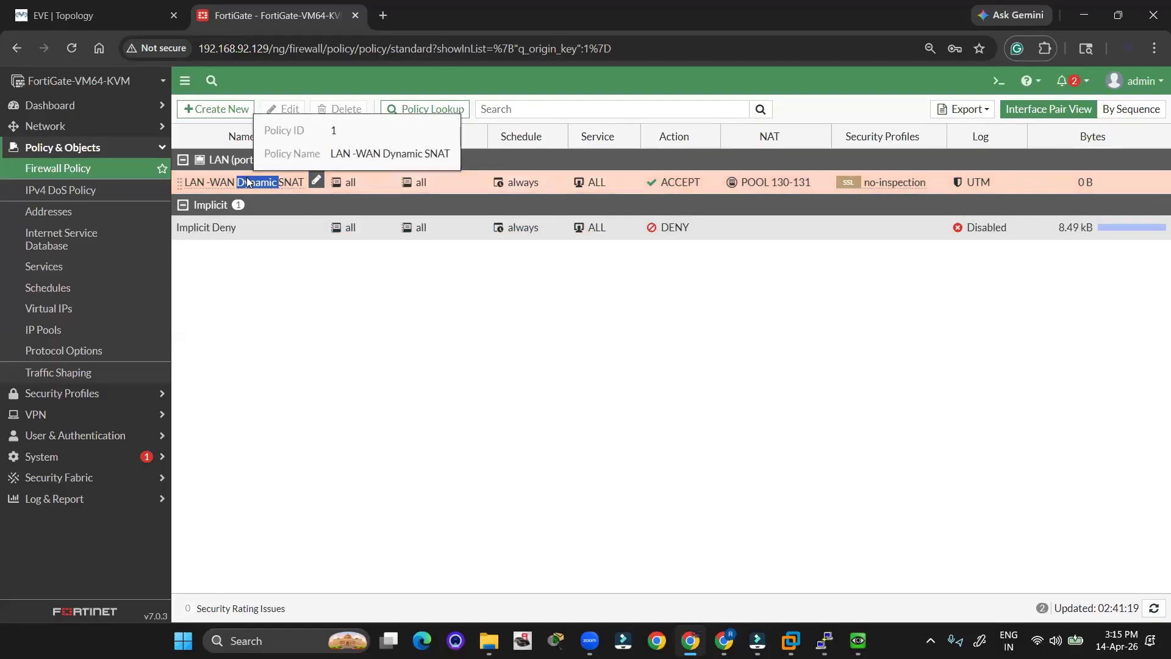
pyautogui.scroll(-5, 421, 378)
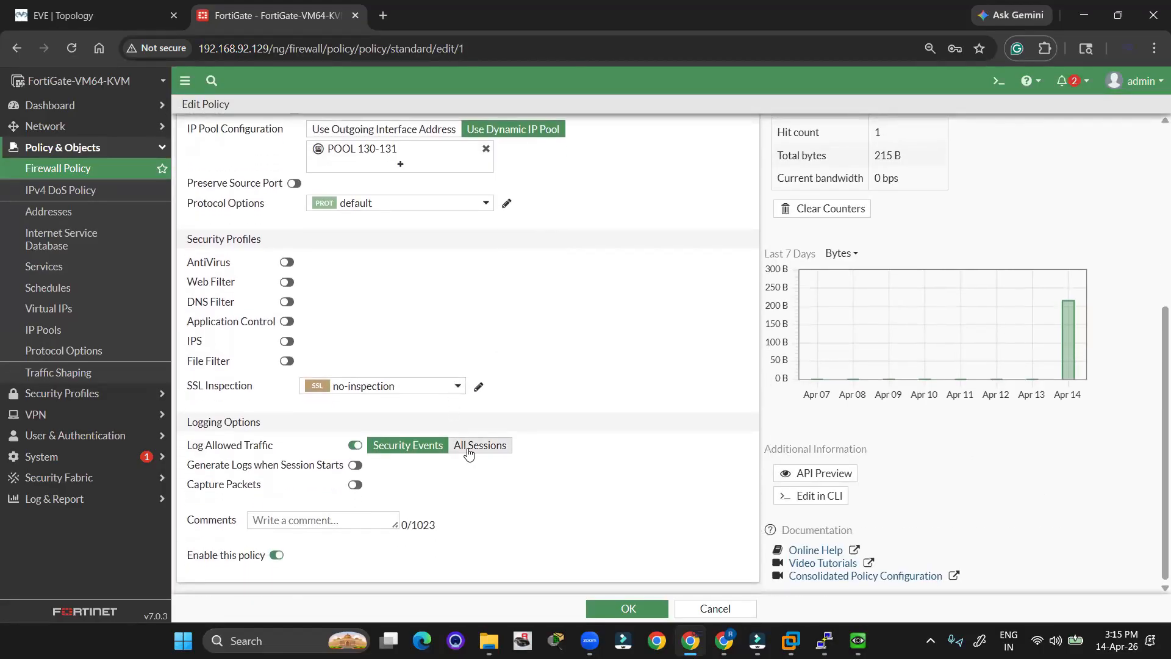
pyautogui.click(468, 449)
pyautogui.click(611, 608)
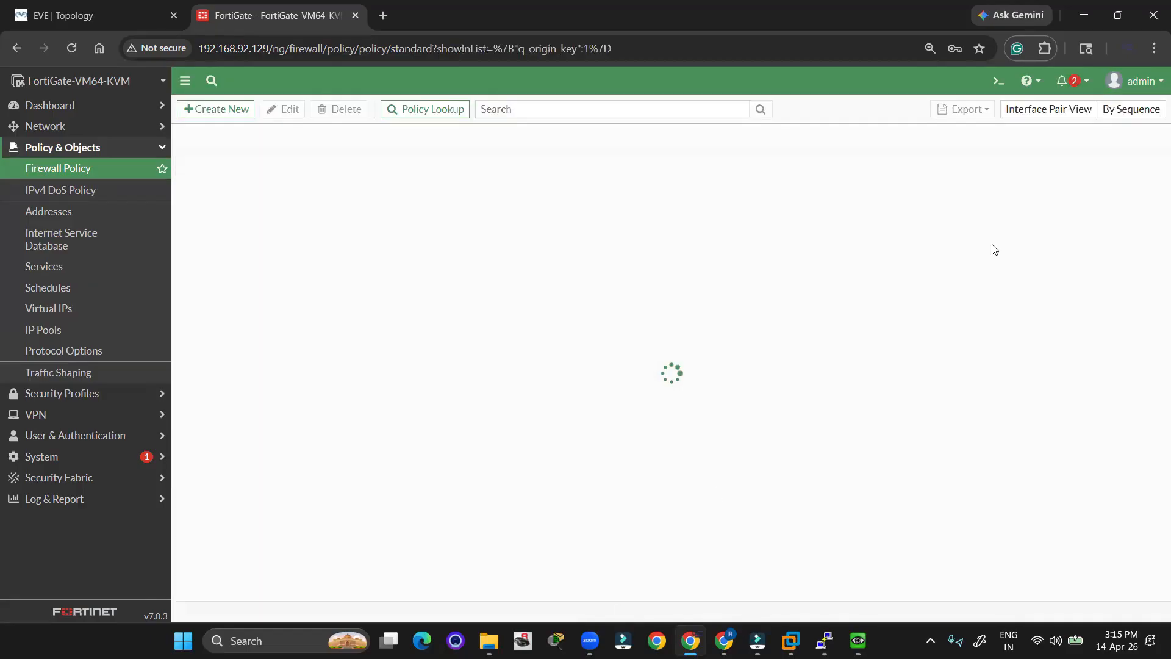
pyautogui.click(95, 6)
pyautogui.hotkey('alt', 'Tab')
pyautogui.hotkey('alt', 'Tab')
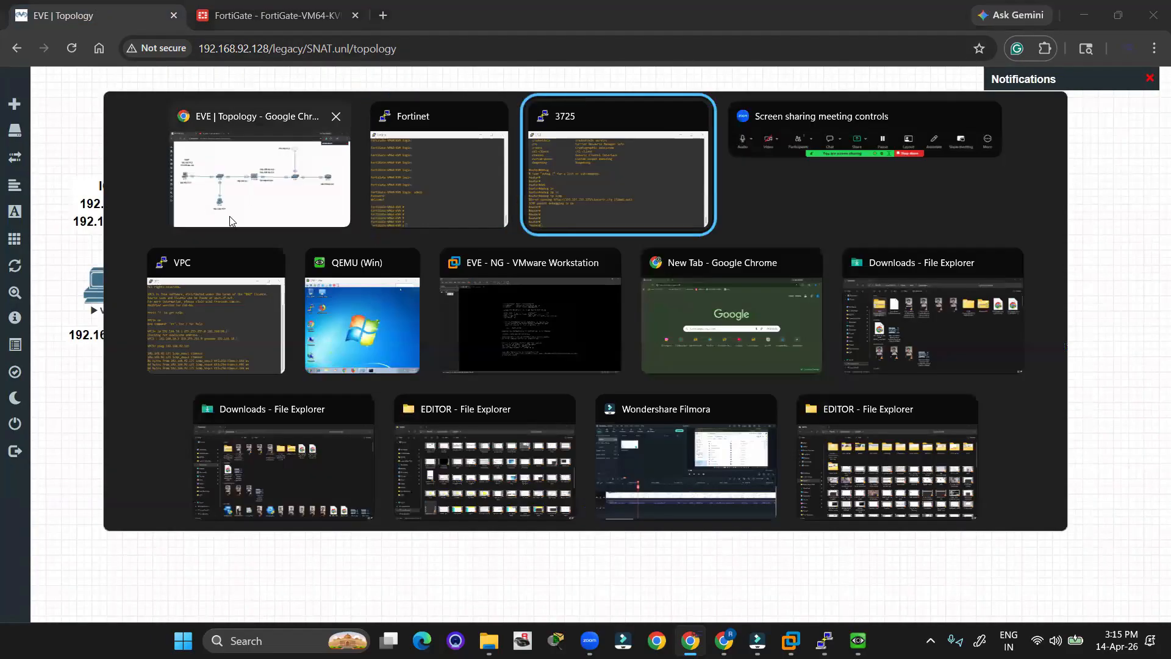
# Re-run ping 192.168.92.135 from the VPC console, then hide the console.
pyautogui.click(166, 260)
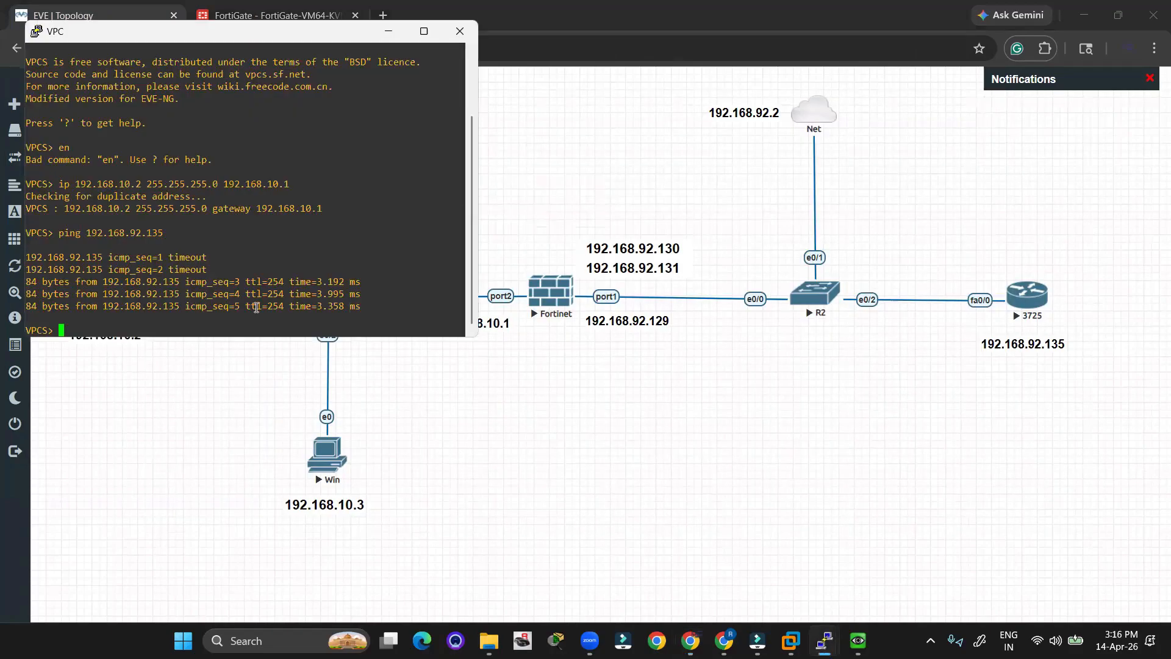
pyautogui.press('Return')
pyautogui.press('Return')
pyautogui.press('Up')
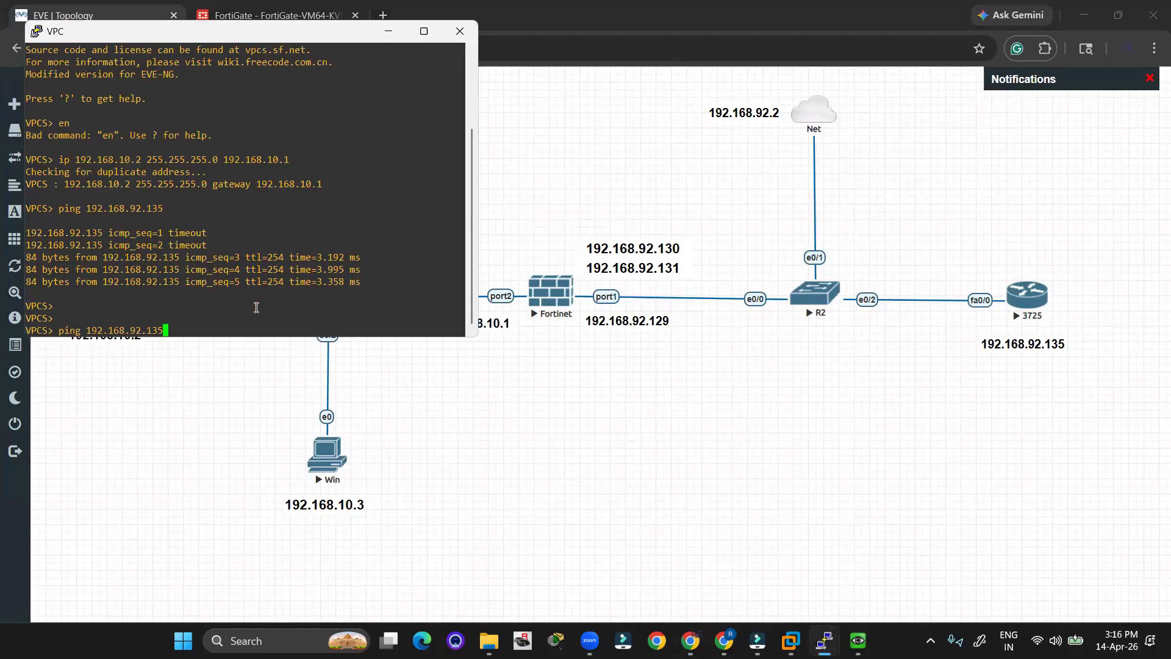
pyautogui.press('Return')
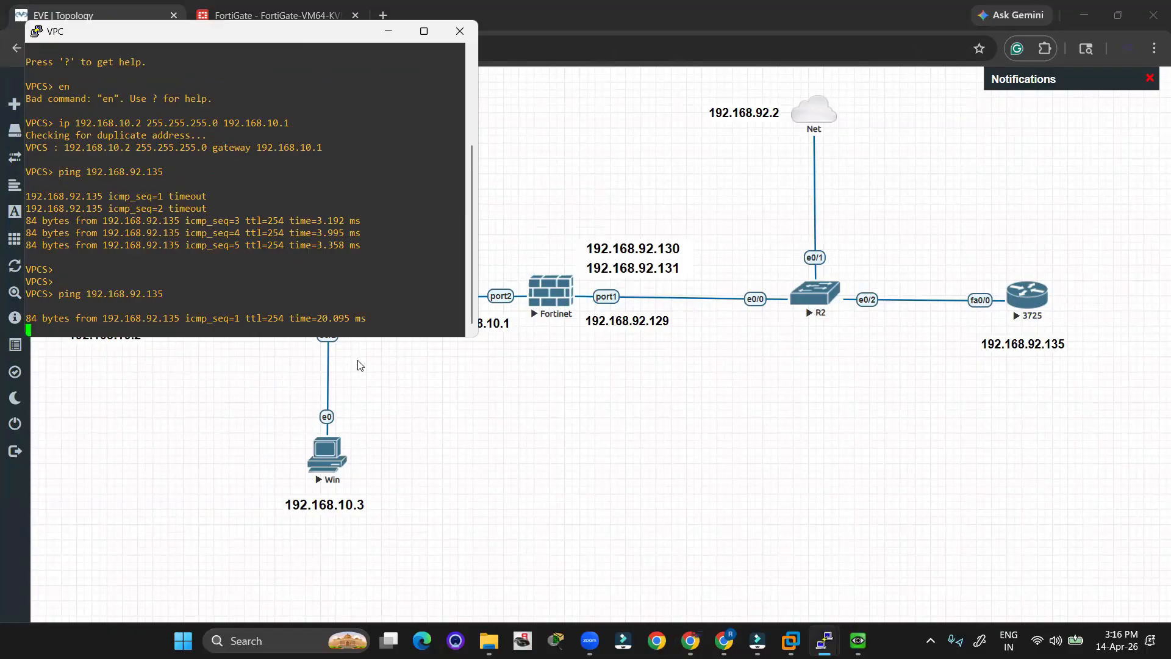
pyautogui.click(394, 32)
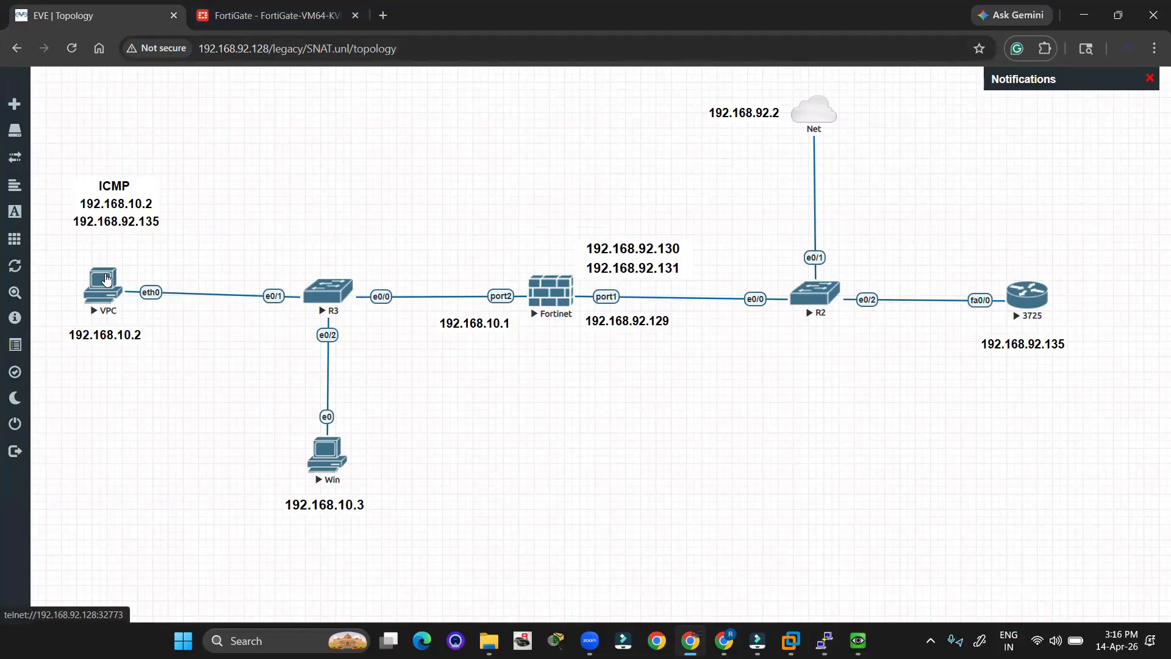
# Restart the VPC ping to 192.168.92.135 with -t so it runs continuously, then hide it.
pyautogui.hotkey('alt', 'Tab')
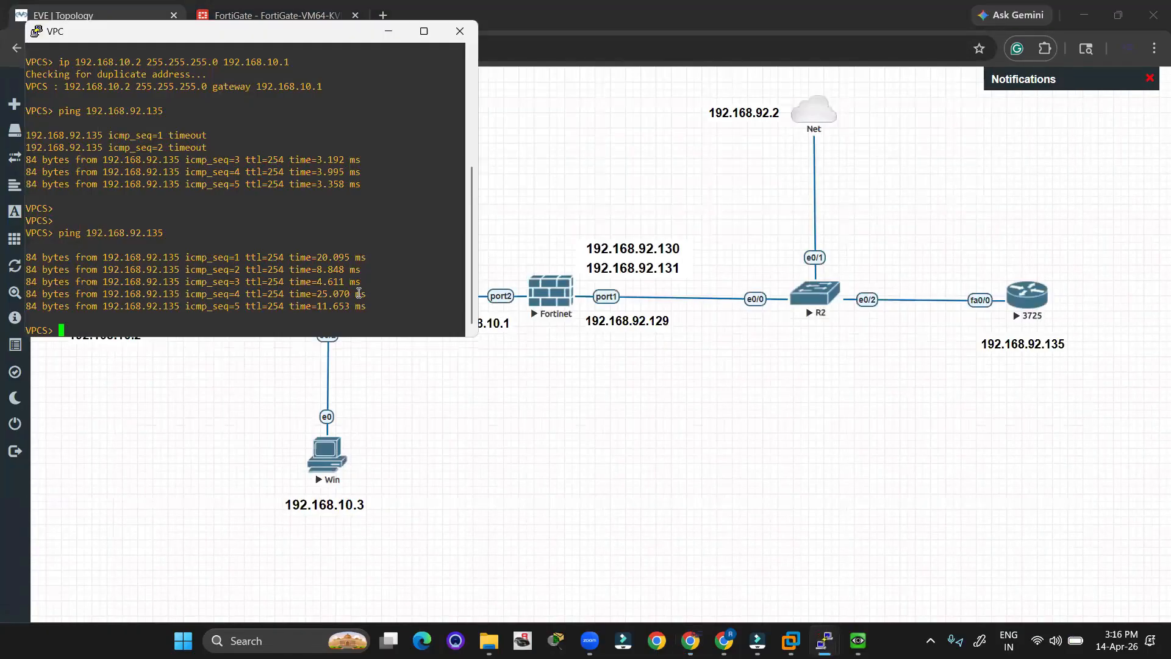
pyautogui.press('Up')
pyautogui.write('-t')
pyautogui.press('Return')
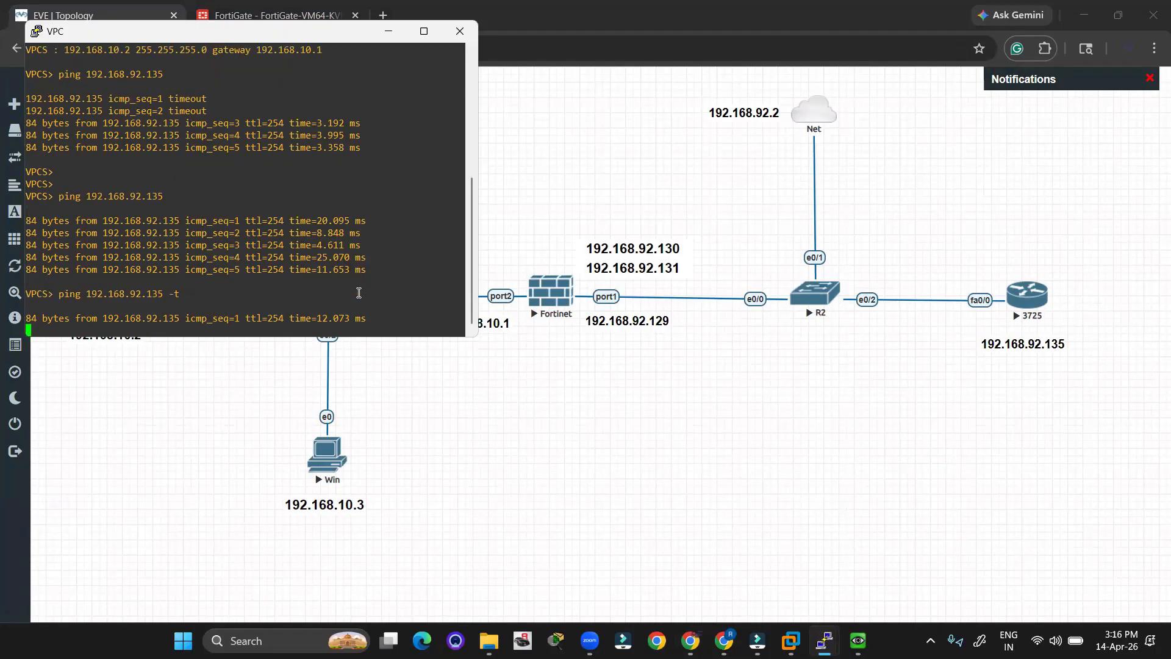
pyautogui.click(388, 33)
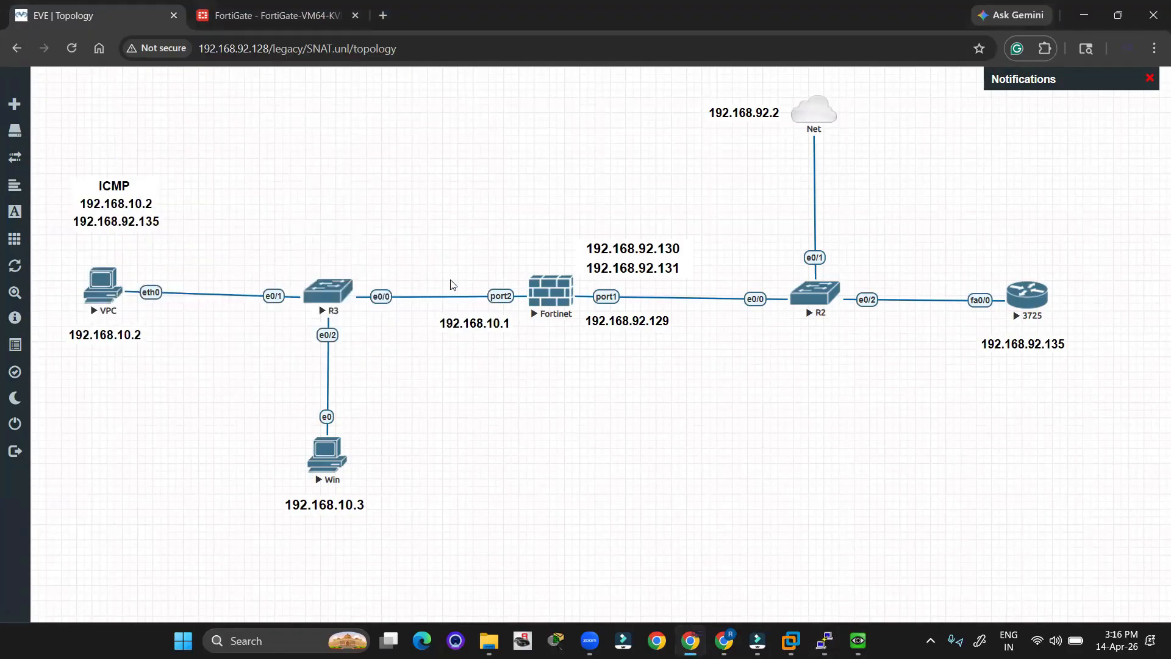
# Mark the 3725 debug output showing echo replies sent to 192.168.92.130, then minimize the console.
pyautogui.hotkey('alt', 'Tab')
pyautogui.hotkey('alt', 'Tab')
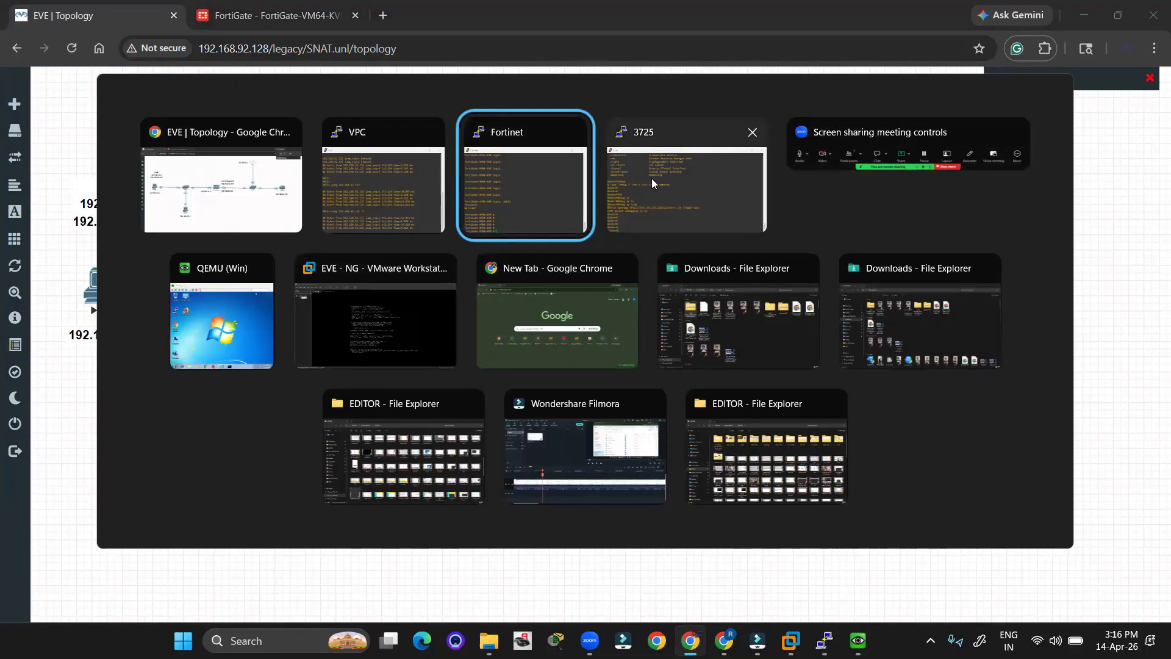
pyautogui.click(632, 169)
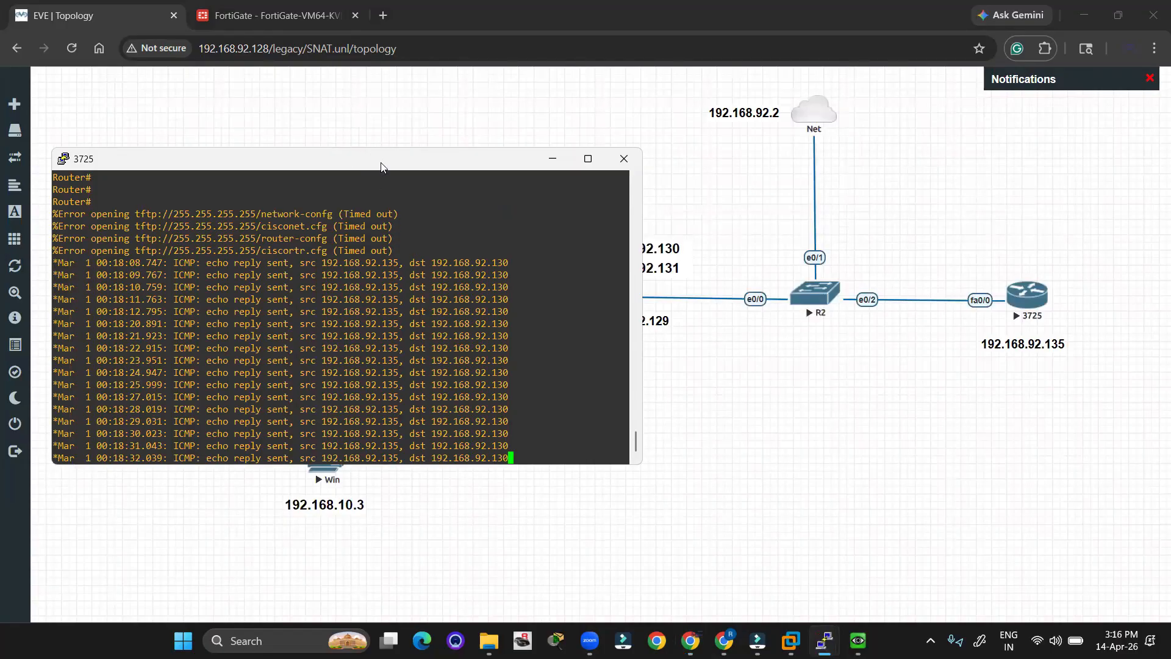
pyautogui.moveTo(380, 167); pyautogui.dragTo(697, 342)
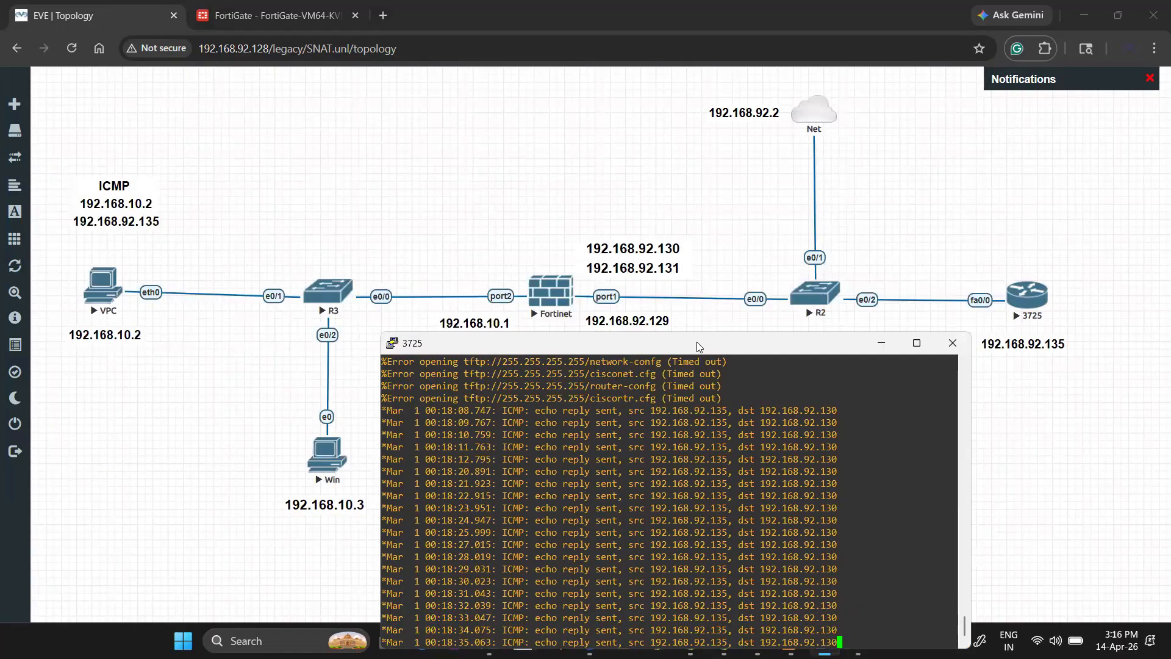
pyautogui.click(1121, 187)
pyautogui.moveTo(85, 213)
pyautogui.mouseDown()
pyautogui.moveTo(101, 203)
pyautogui.moveTo(79, 208)
pyautogui.mouseUp()
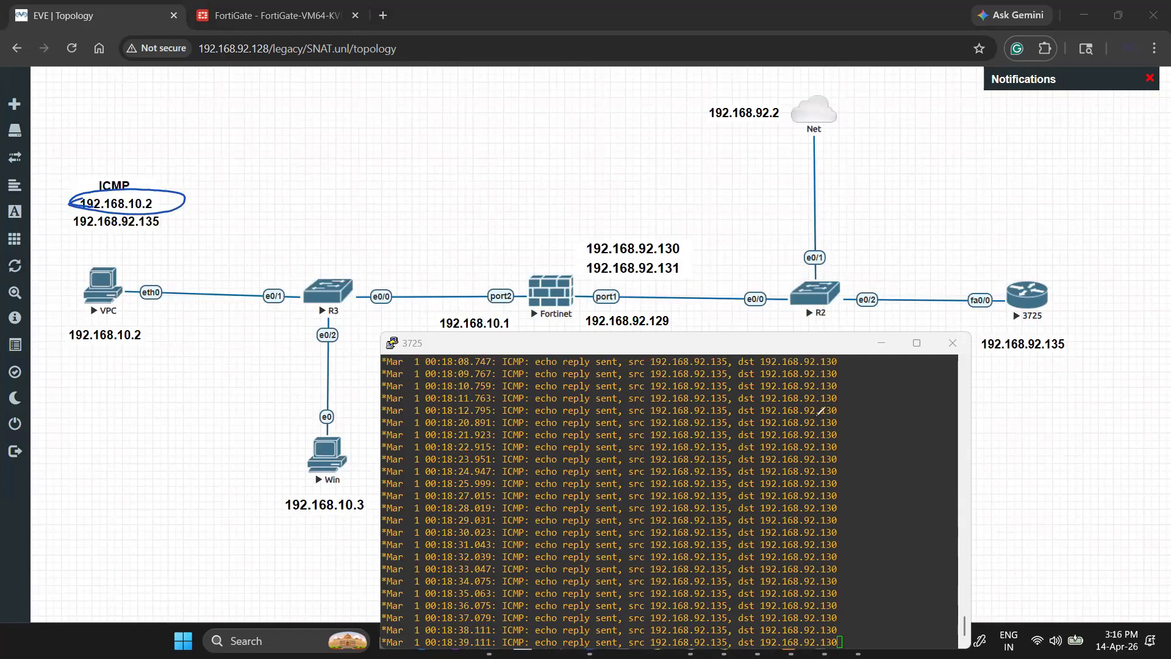
pyautogui.moveTo(843, 389); pyautogui.dragTo(845, 498)
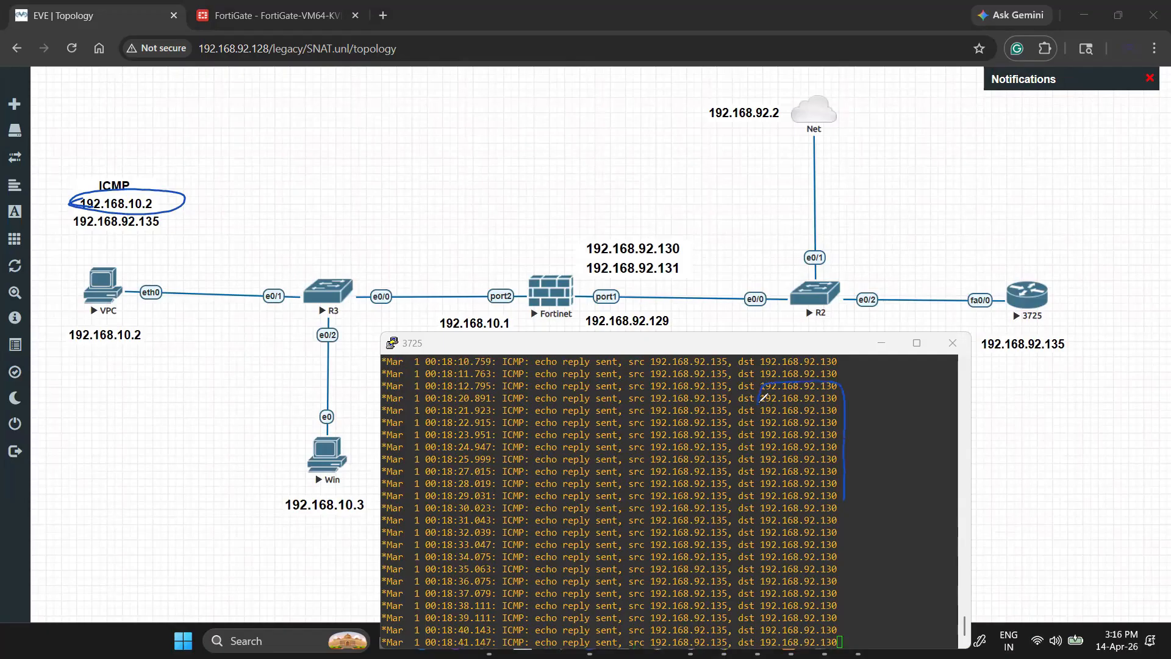
pyautogui.moveTo(845, 572); pyautogui.dragTo(845, 632)
pyautogui.moveTo(771, 639); pyautogui.dragTo(755, 543)
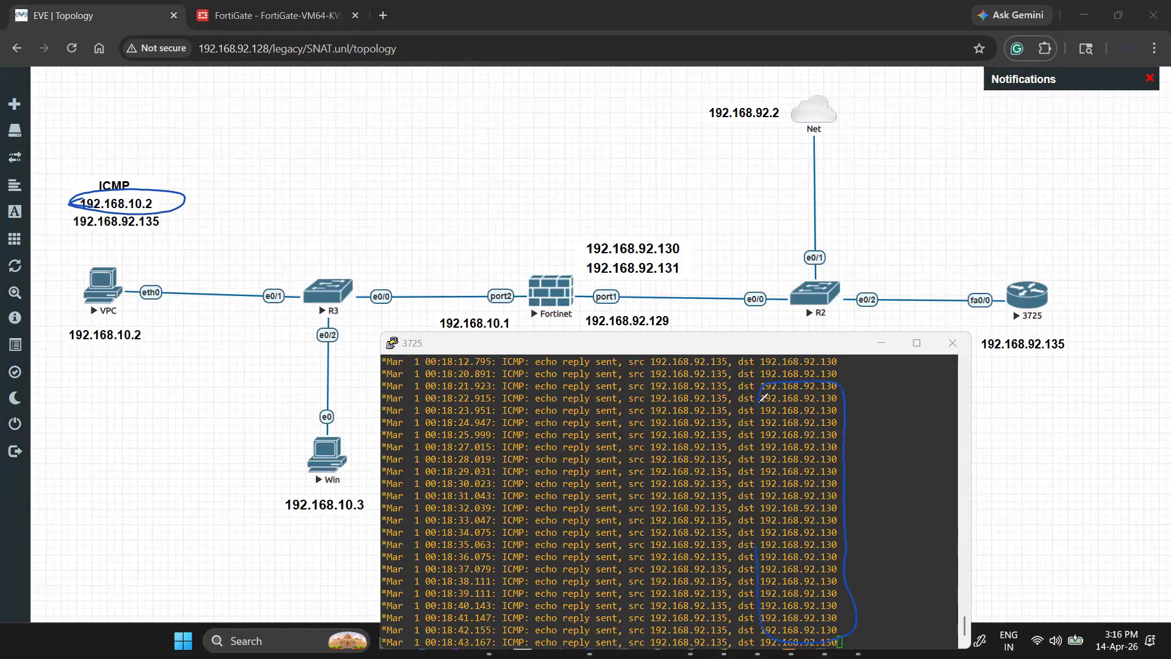
pyautogui.moveTo(758, 450); pyautogui.dragTo(763, 397)
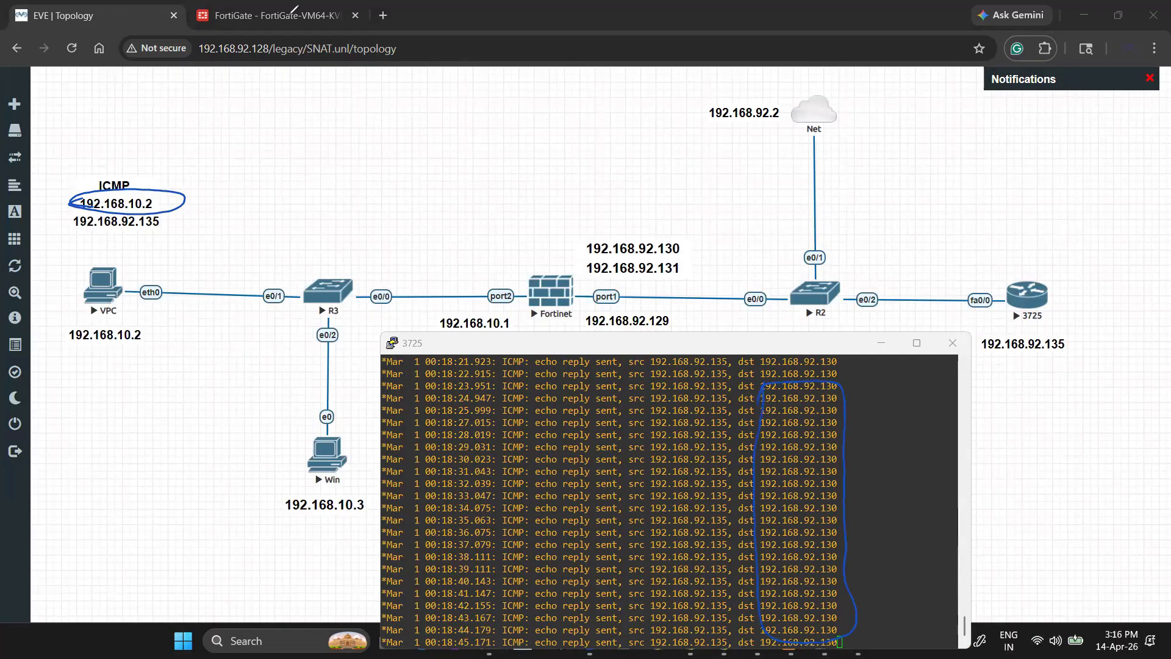
pyautogui.click(1157, 456)
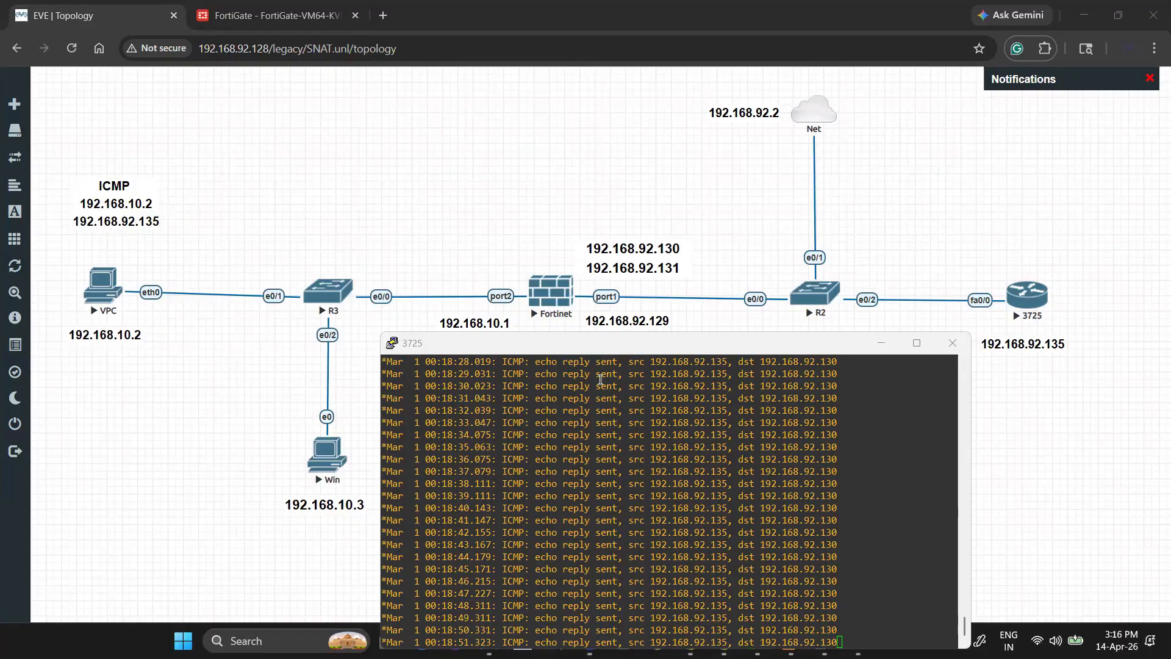
pyautogui.click(886, 341)
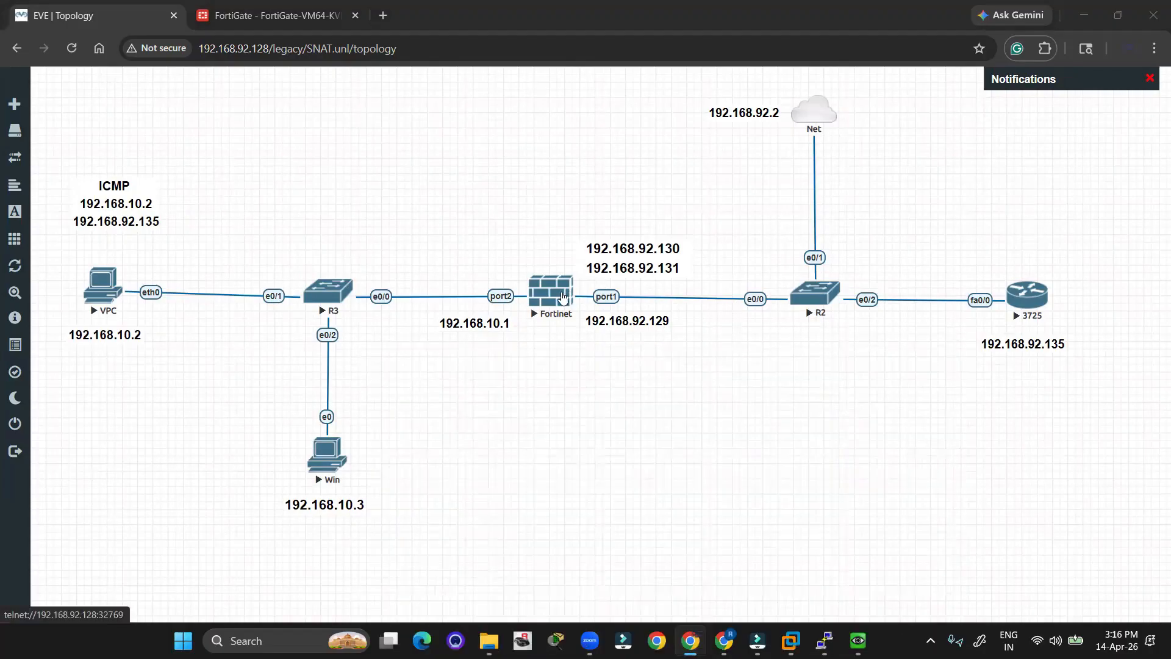
# Run get system session list on the Fortinet console.
pyautogui.hotkey('alt', 'Tab')
pyautogui.press('Tab')
pyautogui.press('Tab')
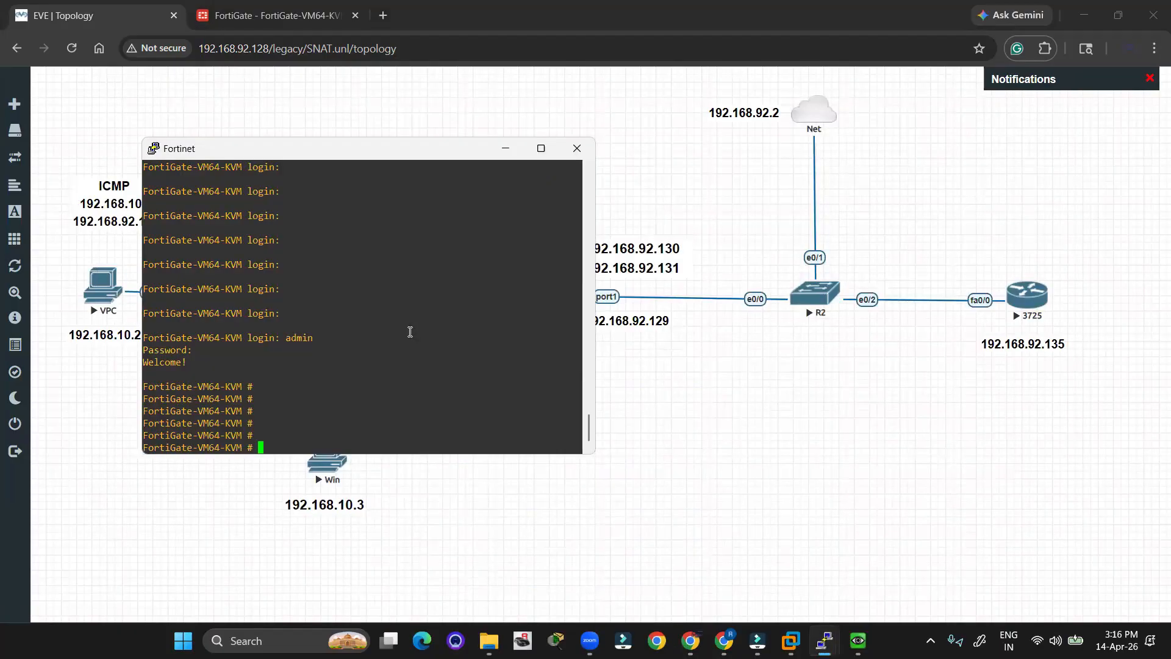
pyautogui.write('get system sessionli')
pyautogui.press('BackSpace')
pyautogui.press('BackSpace')
pyautogui.write('list')
pyautogui.press('Return')
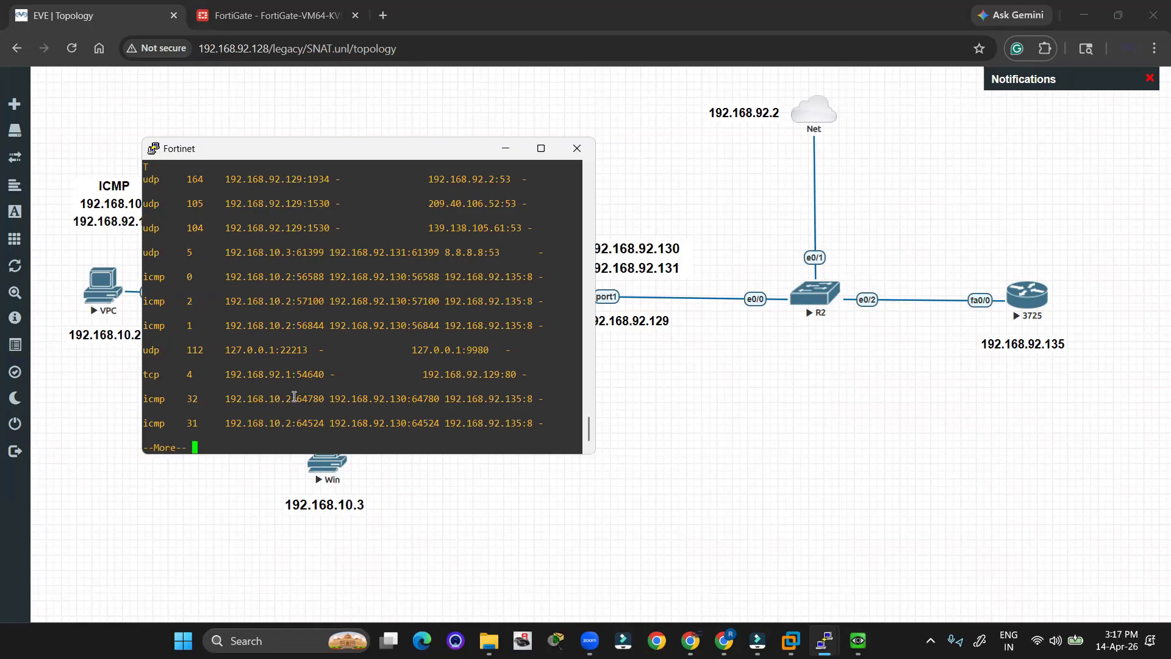
# Highlight the ICMP session: 192.168.10.2:64780 translated to 192.168.92.130:64780 toward 192.168.92.135.
pyautogui.moveTo(297, 397); pyautogui.dragTo(222, 401)
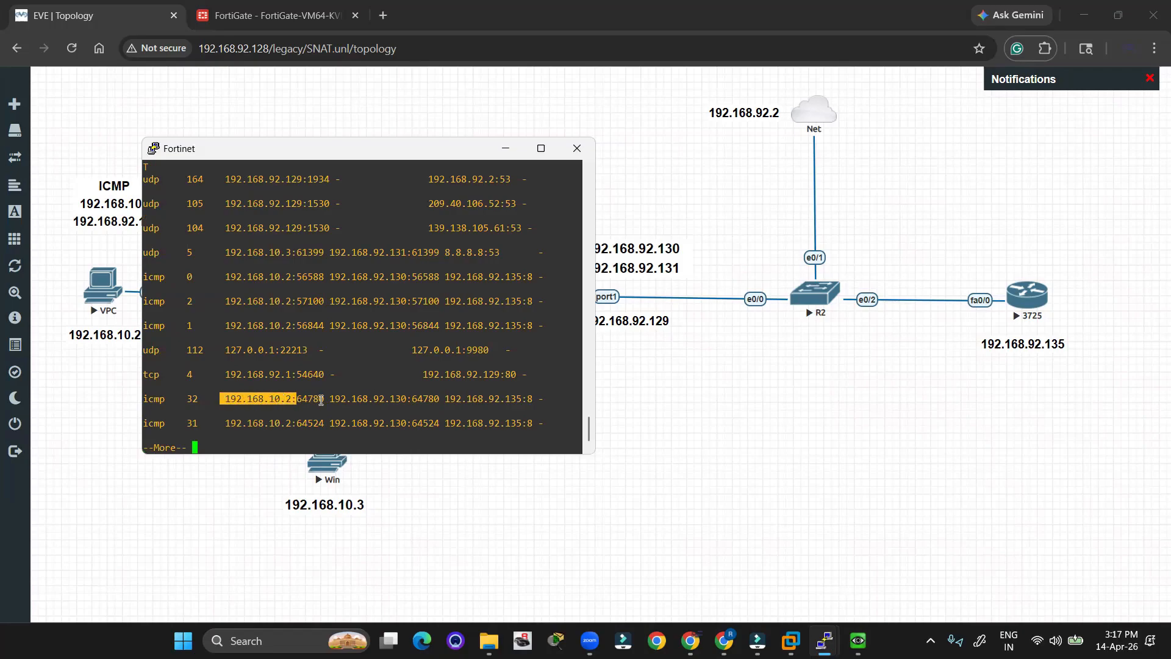
pyautogui.moveTo(330, 399); pyautogui.dragTo(529, 397)
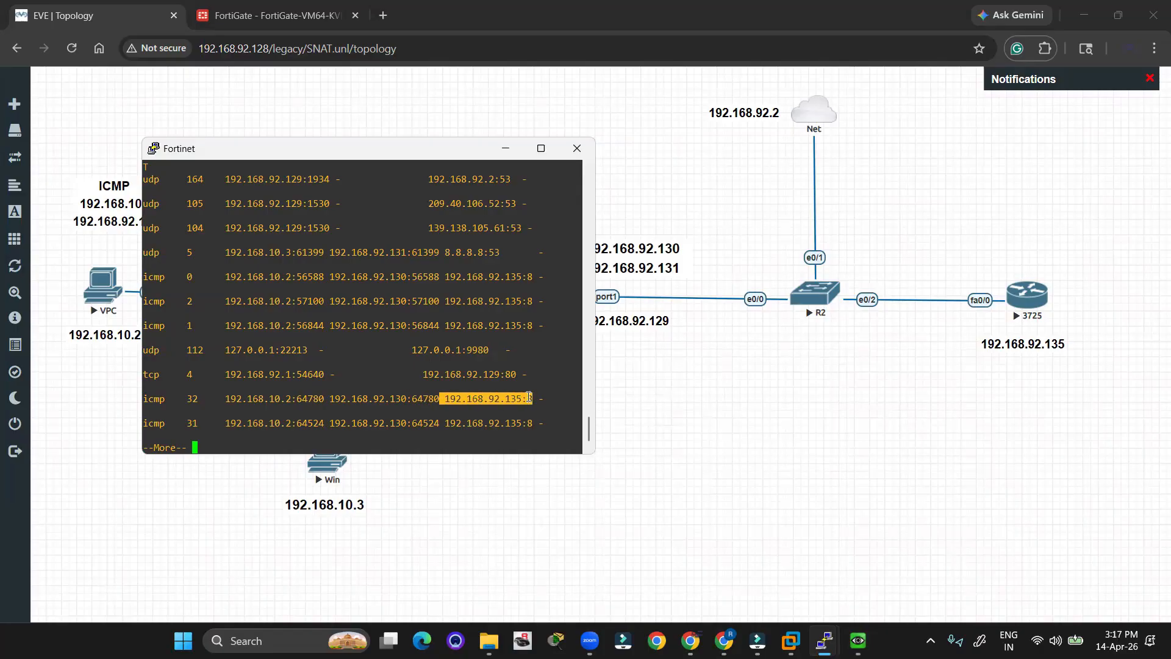
pyautogui.click(402, 397)
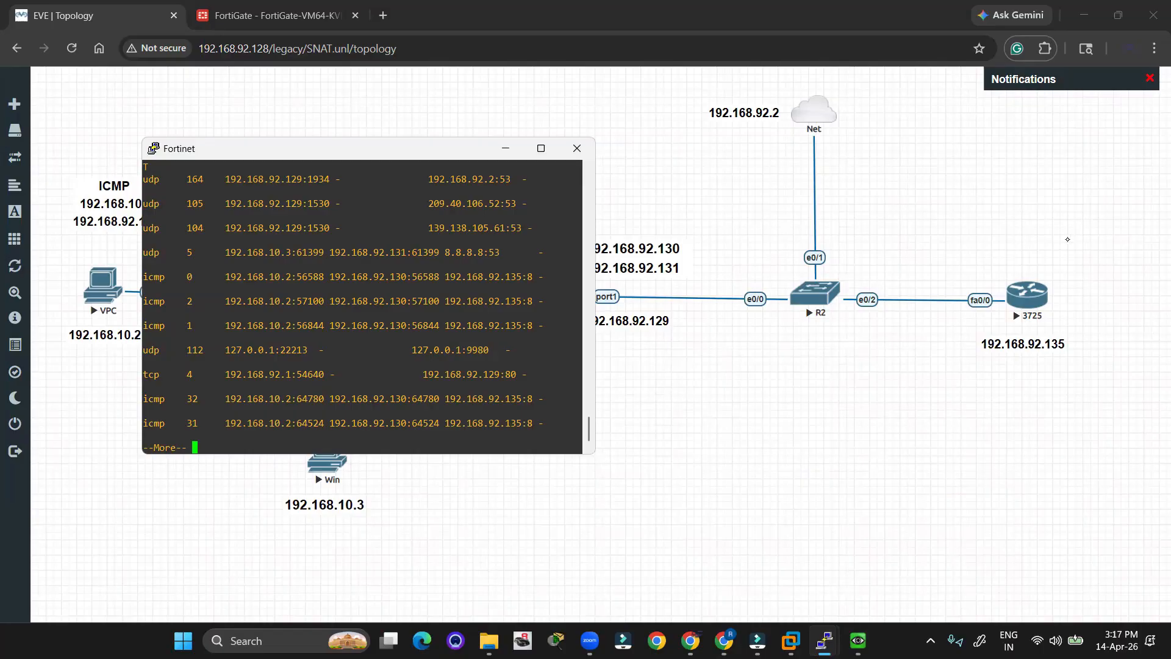
pyautogui.click(1104, 240)
pyautogui.moveTo(235, 394)
pyautogui.mouseDown()
pyautogui.moveTo(326, 397)
pyautogui.moveTo(218, 420)
pyautogui.mouseUp()
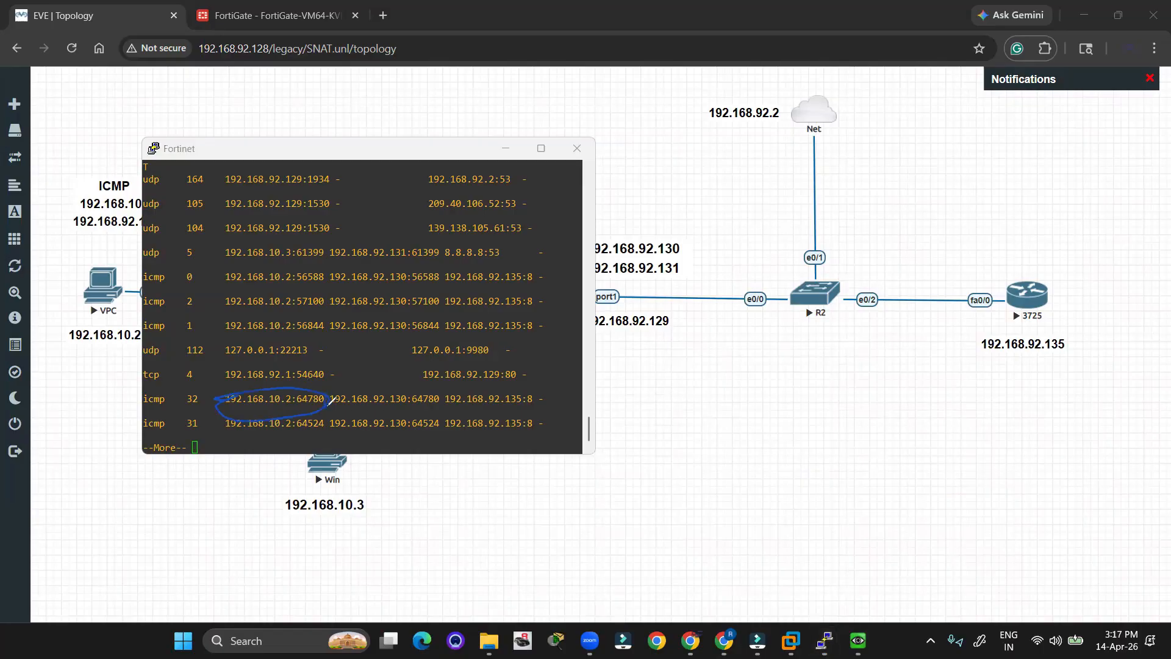
pyautogui.moveTo(331, 394)
pyautogui.mouseDown()
pyautogui.moveTo(422, 396)
pyautogui.moveTo(335, 415)
pyautogui.mouseUp()
pyautogui.moveTo(342, 361); pyautogui.dragTo(345, 382)
pyautogui.press('Escape')
# Reposition the Fortinet console, cancel the close prompt, and minimize it.
pyautogui.click(405, 157)
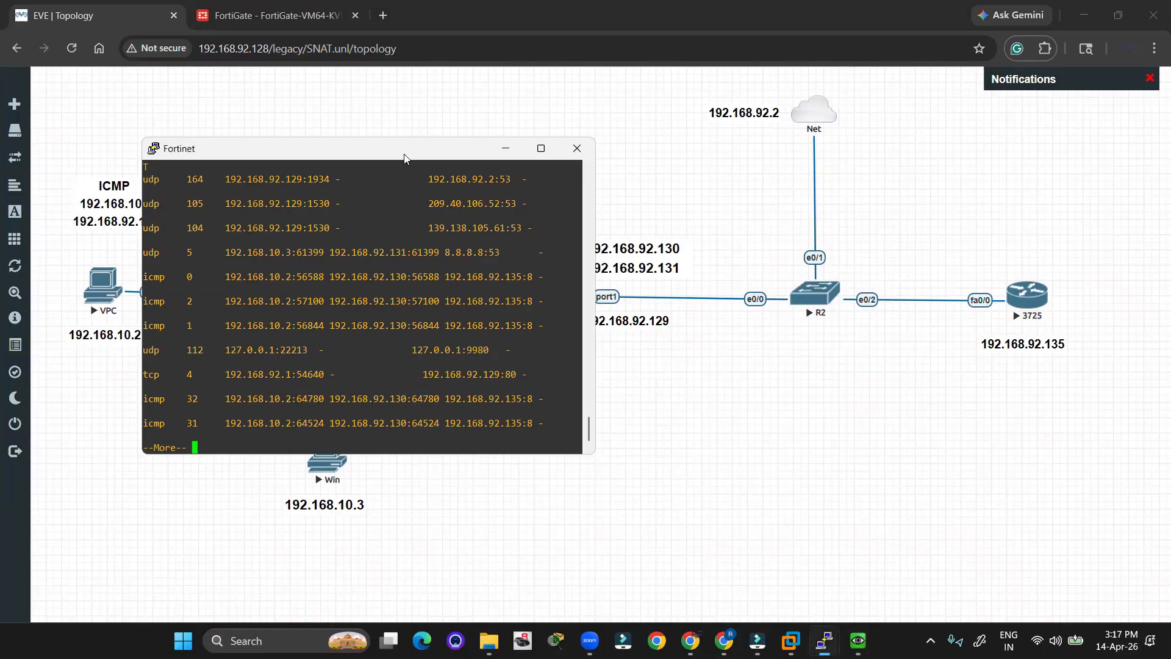
pyautogui.moveTo(556, 148); pyautogui.dragTo(595, 188)
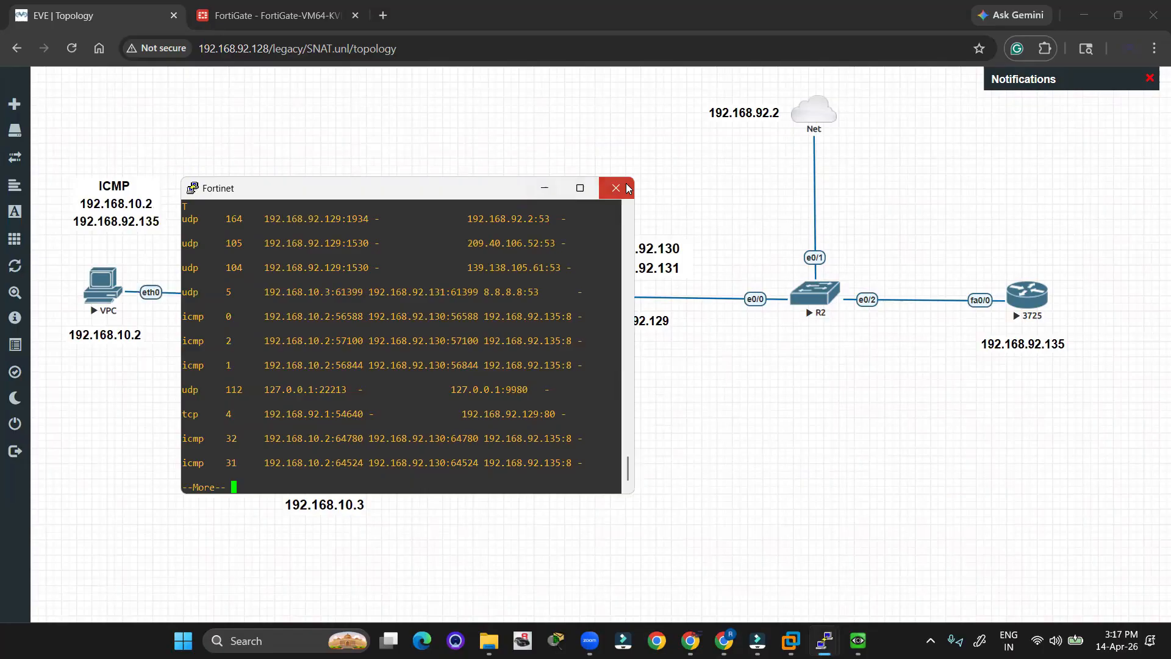
pyautogui.click(616, 188)
pyautogui.click(666, 375)
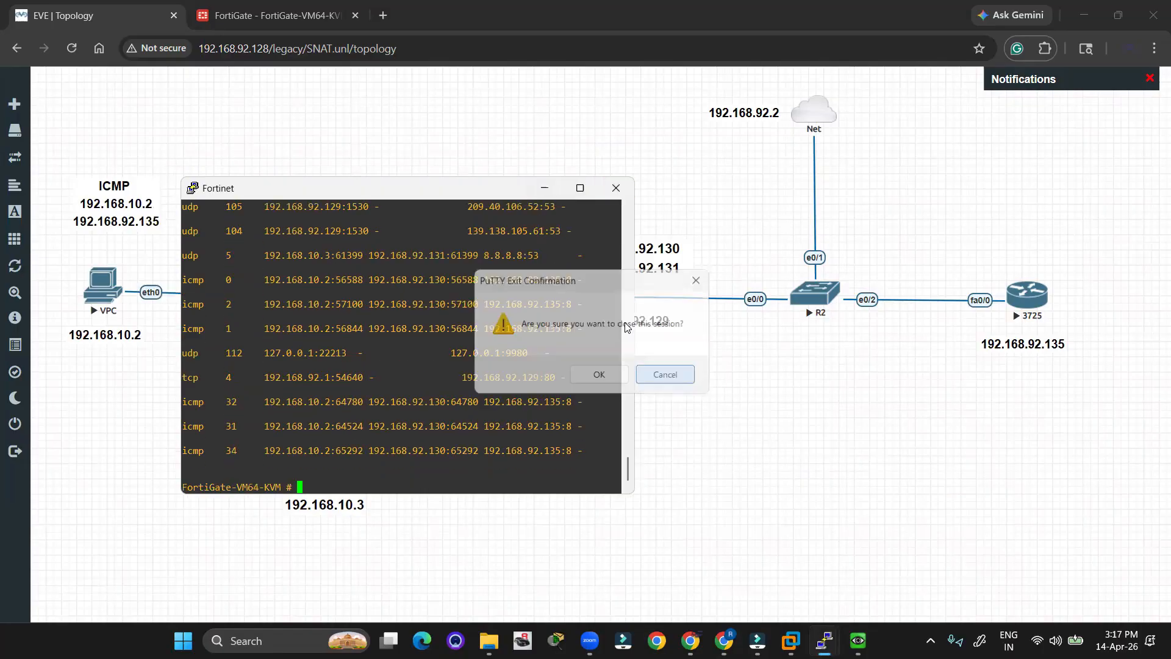
pyautogui.click(545, 188)
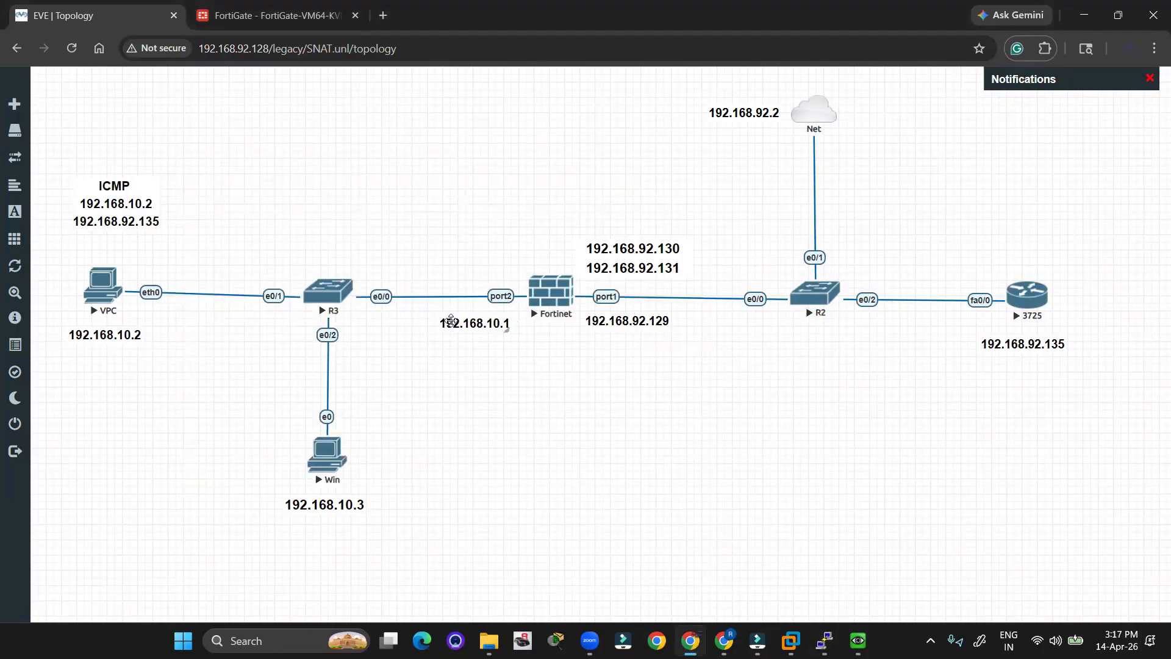
# Start ping 192.168.92.135 -t in the Win host's command prompt and minimize its window.
pyautogui.click(324, 458)
pyautogui.click(715, 157)
pyautogui.hotkey('alt', 'Tab')
pyautogui.hotkey('alt', 'Tab')
pyautogui.hotkey('alt', 'Tab')
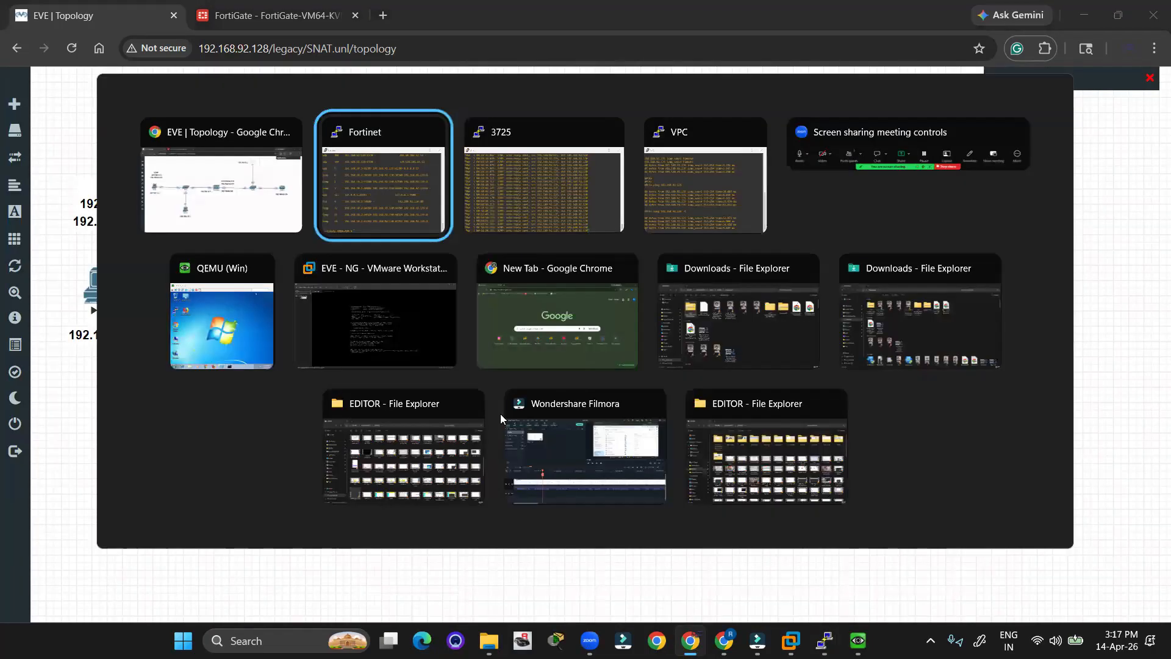
pyautogui.hotkey('alt', 'Tab')
pyautogui.hotkey('alt', 'Tab')
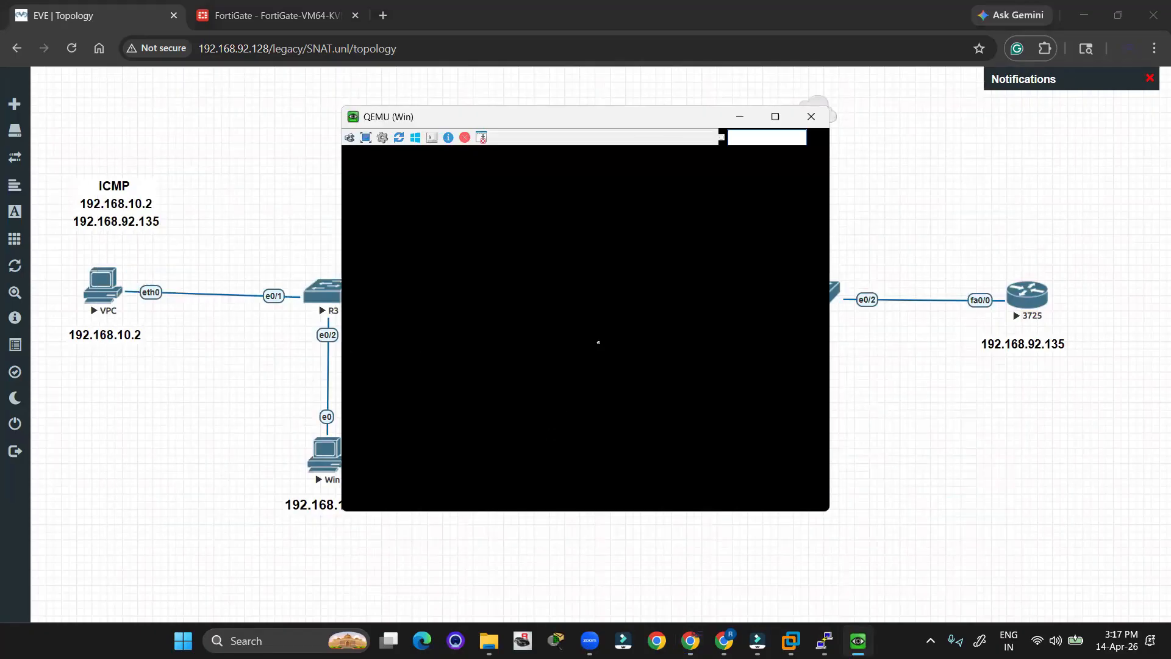
pyautogui.click(622, 499)
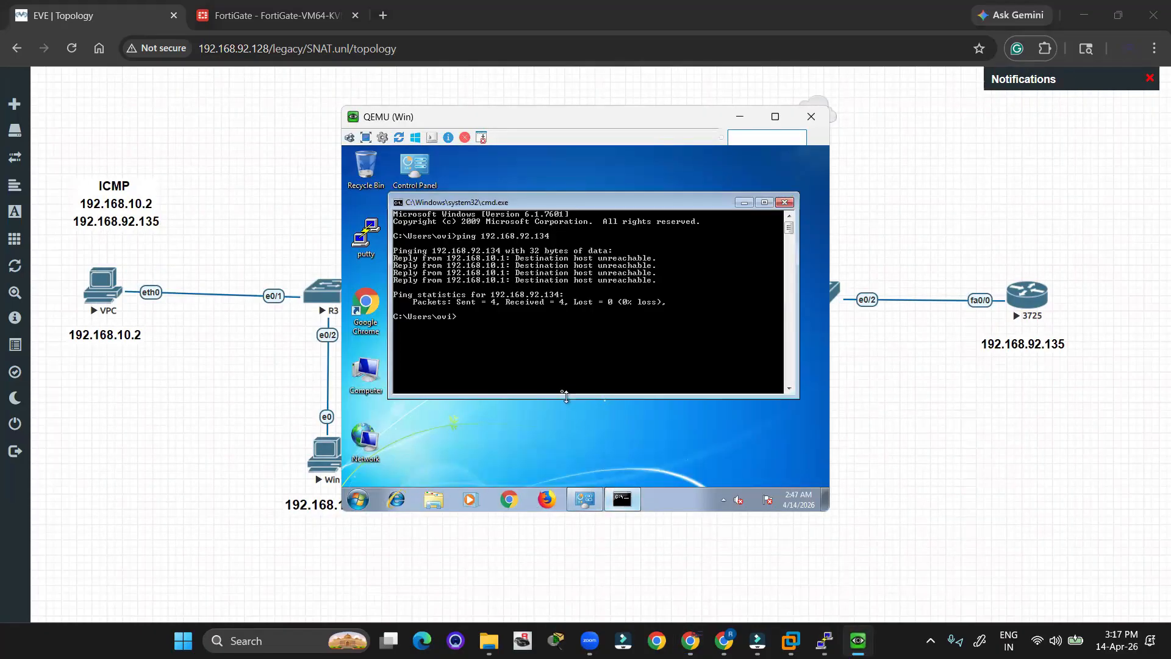
pyautogui.press('Return')
pyautogui.press('Return')
pyautogui.press('Up')
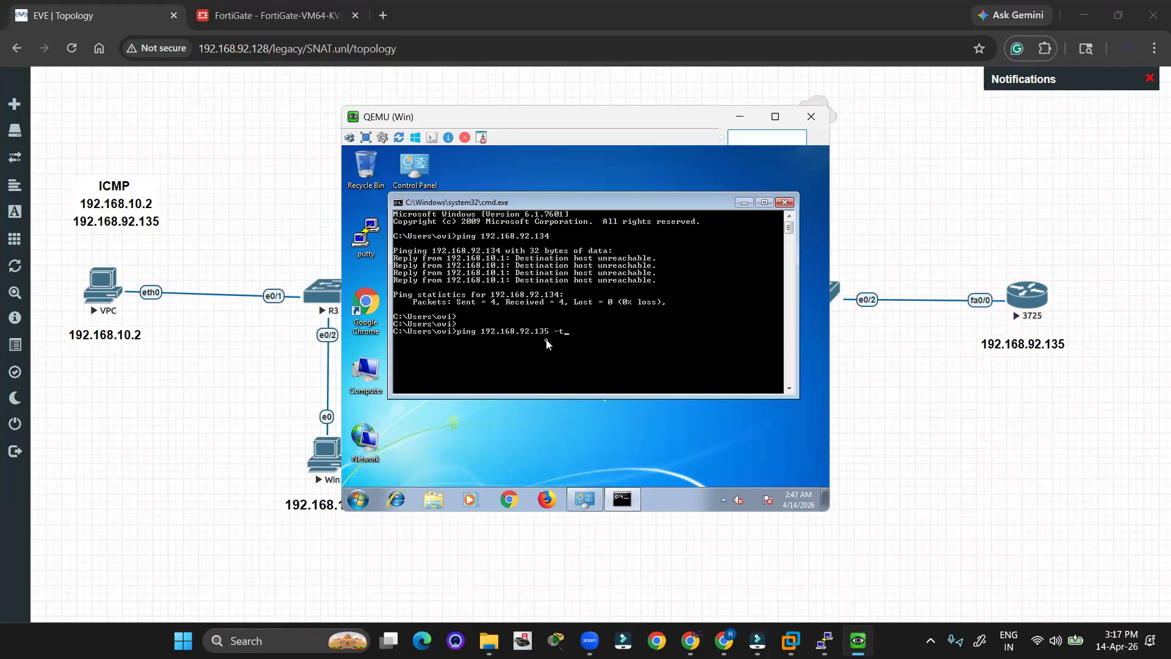
pyautogui.press('Return')
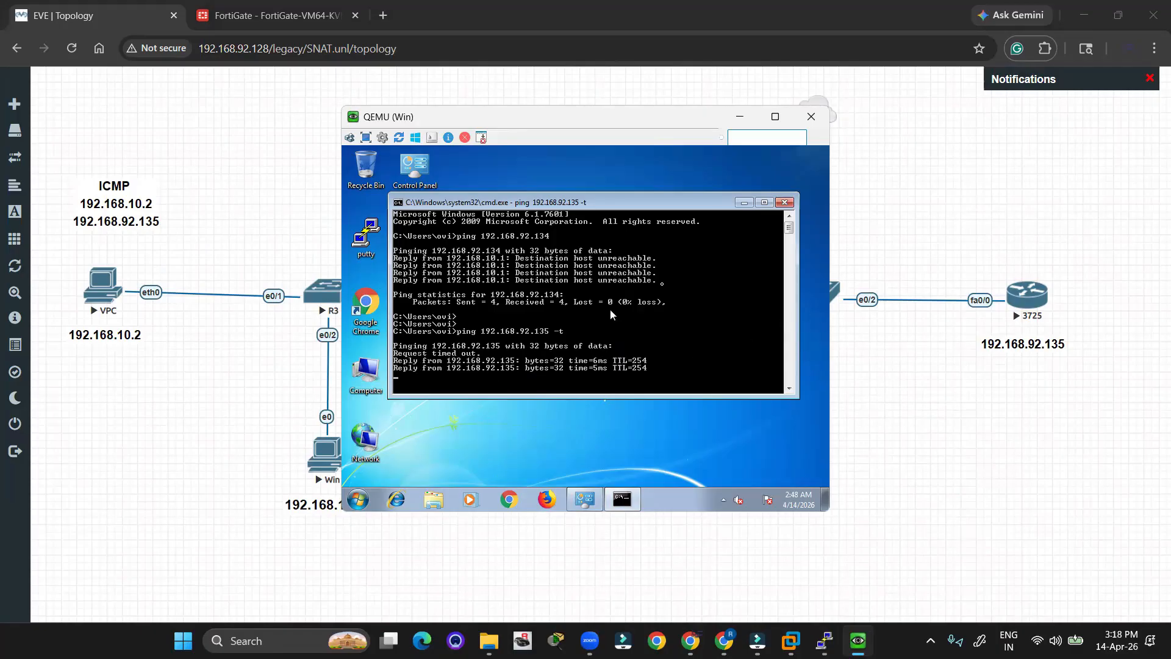
pyautogui.click(742, 119)
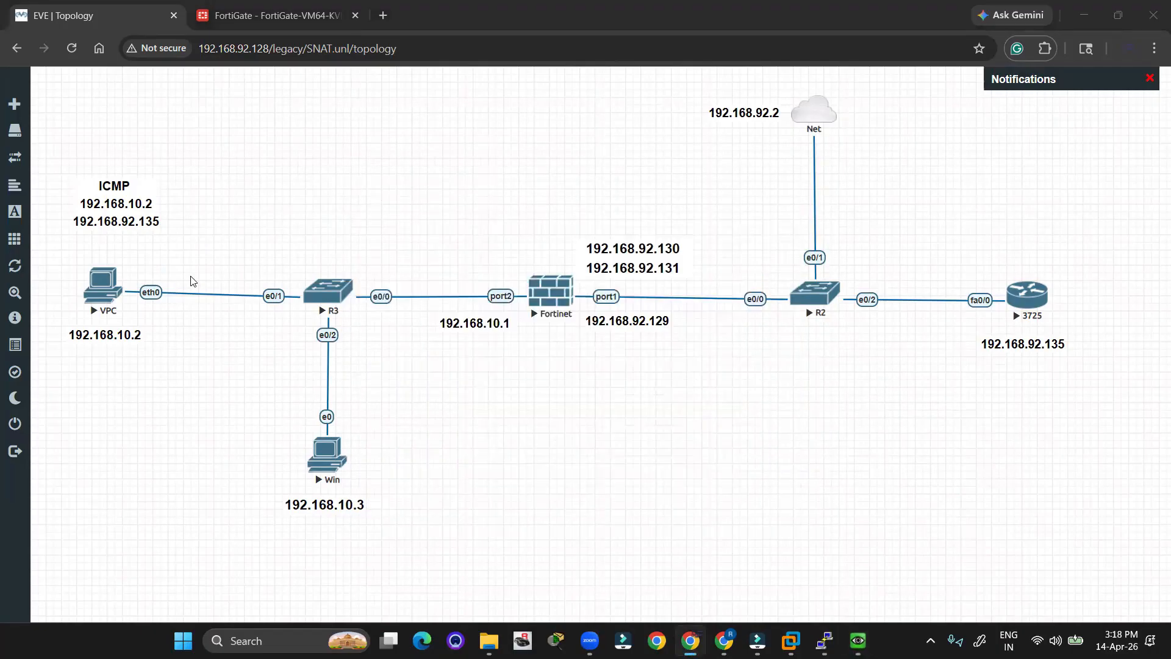
# Rerun the session list and mark 192.168.10.3 translated to 192.168.92.131, plus 192.168.10.2's pool address.
pyautogui.hotkey('alt', 'Tab')
pyautogui.hotkey('alt', 'Tab')
pyautogui.hotkey('alt', 'Tab')
pyautogui.hotkey('alt', 'Tab')
pyautogui.click(635, 366)
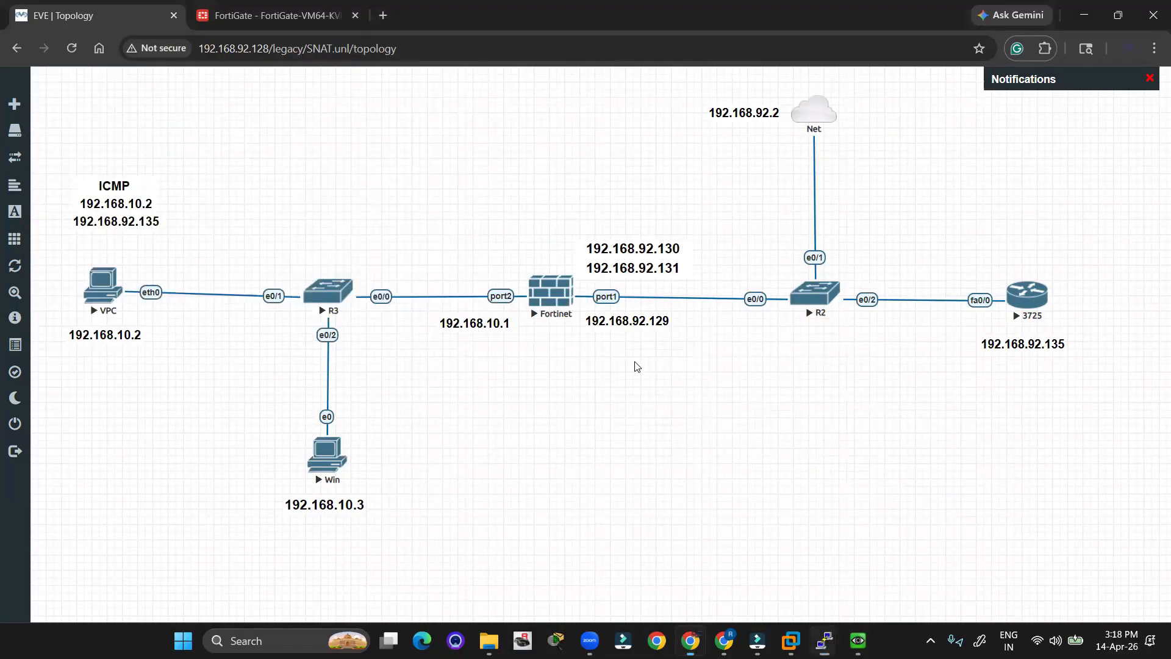
pyautogui.moveTo(263, 419); pyautogui.dragTo(411, 487)
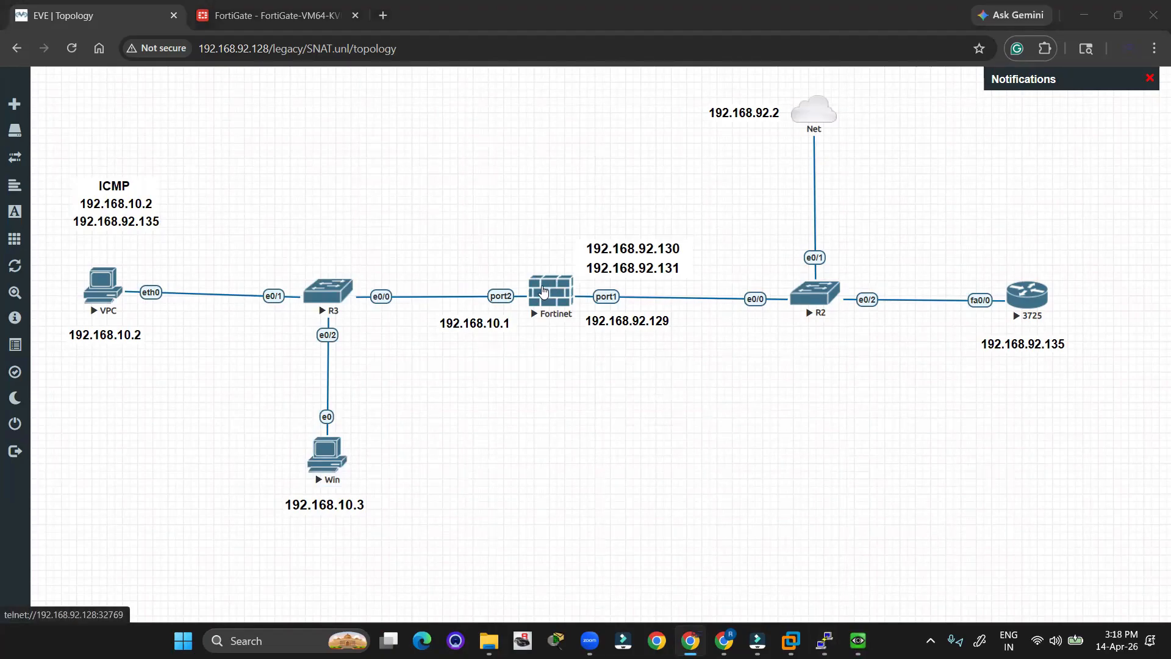
pyautogui.hotkey('alt', 'Tab')
pyautogui.hotkey('alt', 'Tab')
pyautogui.hotkey('alt', 'Tab')
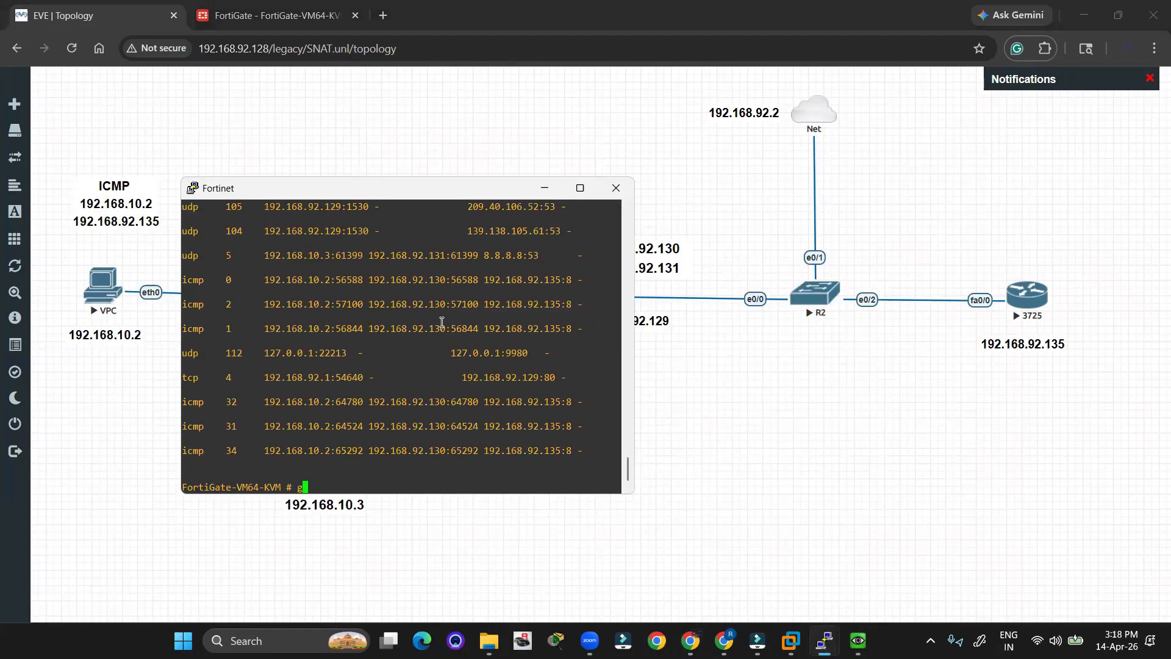
pyautogui.press('Up')
pyautogui.press('Return')
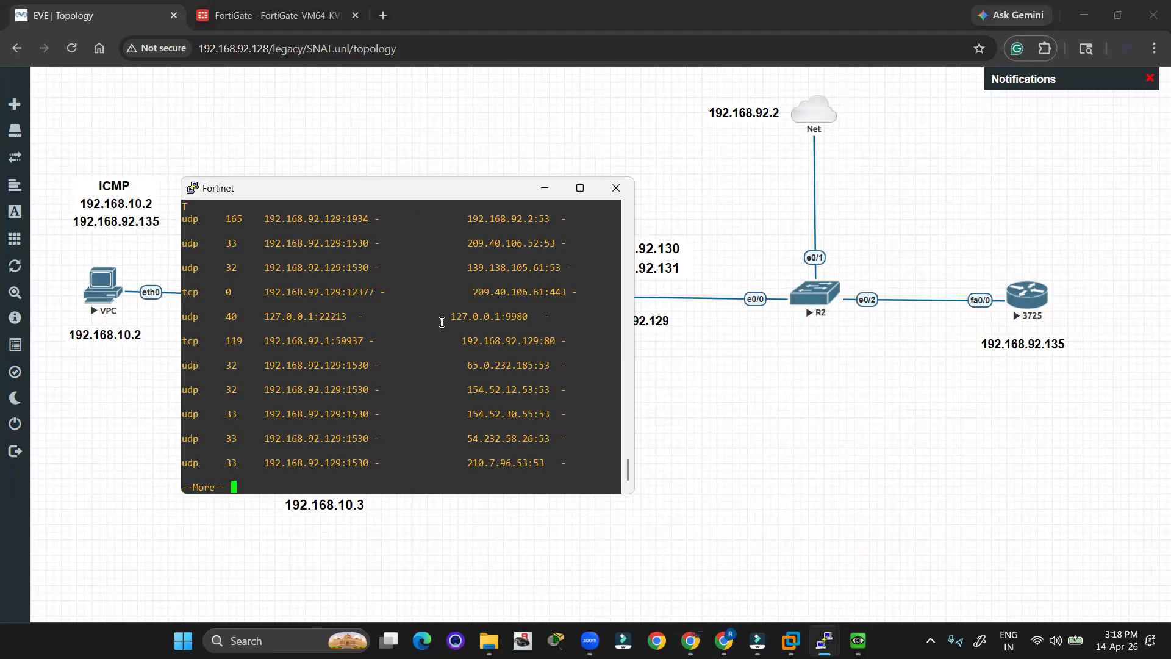
pyautogui.press('space')
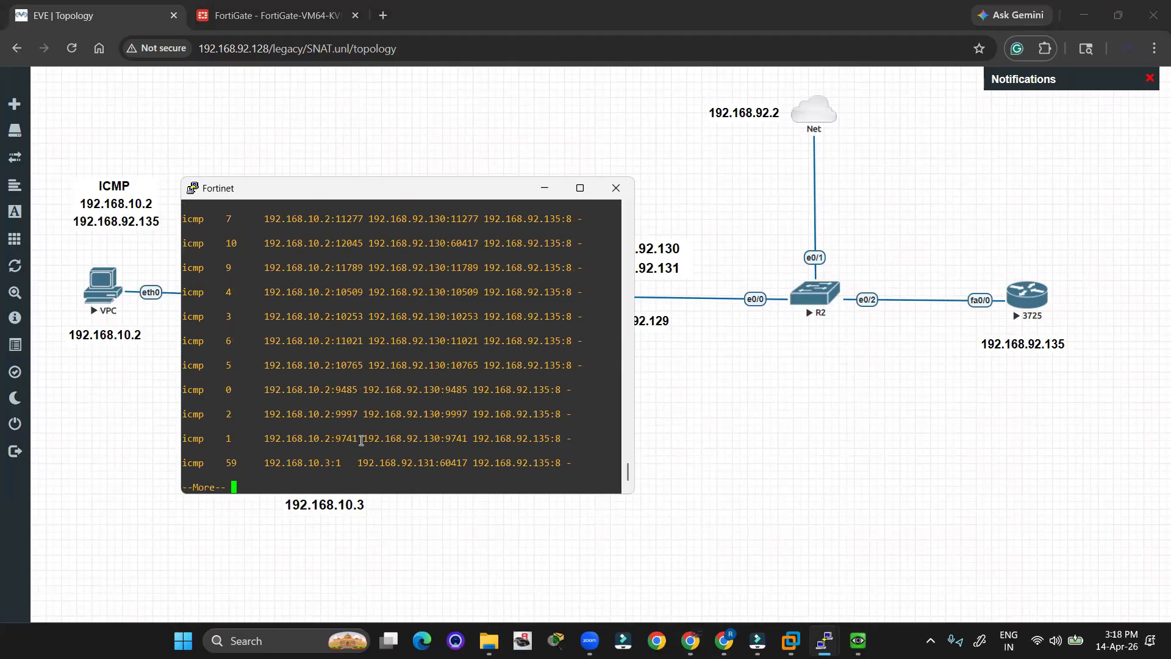
pyautogui.moveTo(347, 462); pyautogui.dragTo(267, 465)
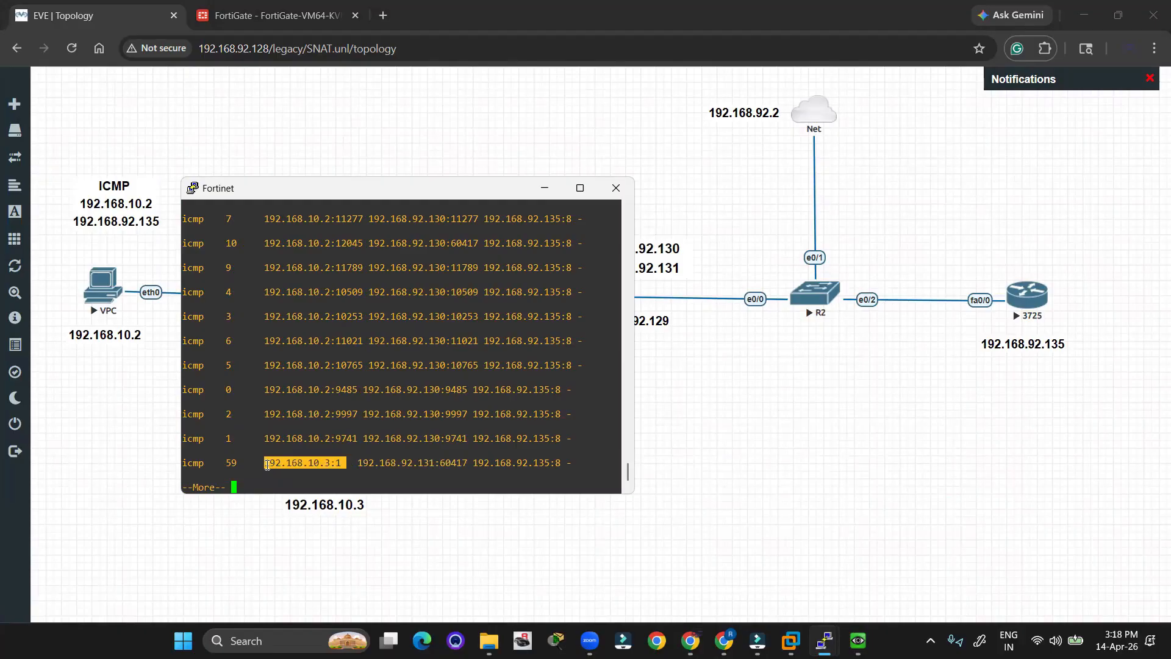
pyautogui.moveTo(358, 462); pyautogui.dragTo(435, 462)
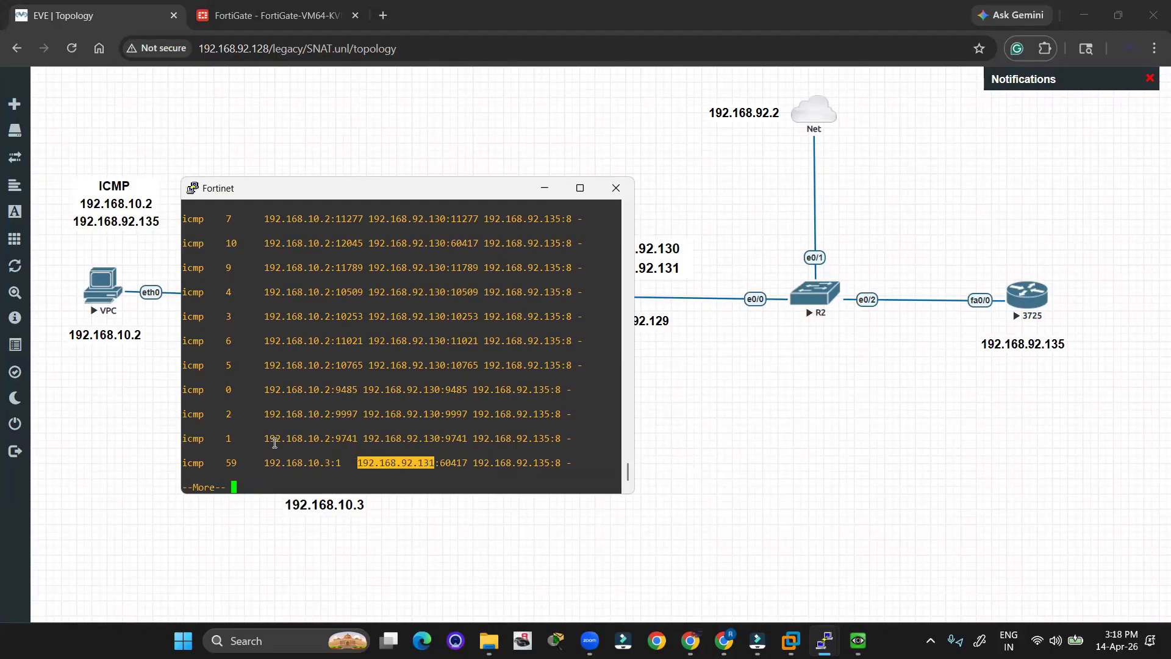
pyautogui.moveTo(267, 439); pyautogui.dragTo(440, 439)
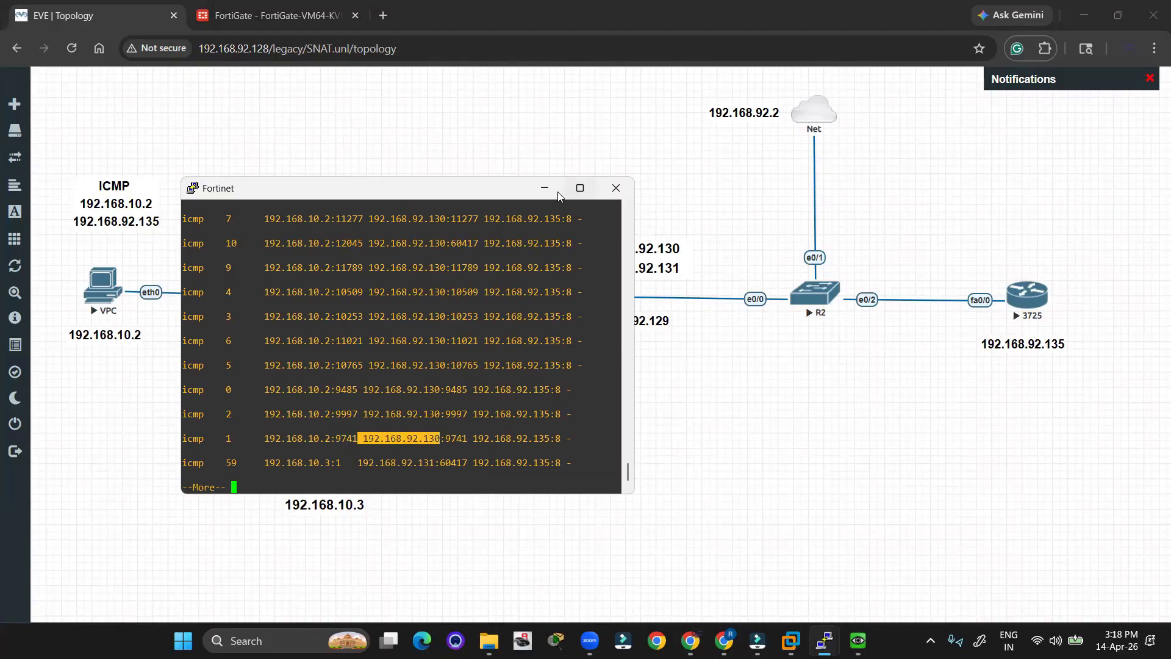
# Close the firewall console session and place the pool address label above the Fortinet link.
pyautogui.click(609, 189)
pyautogui.click(619, 376)
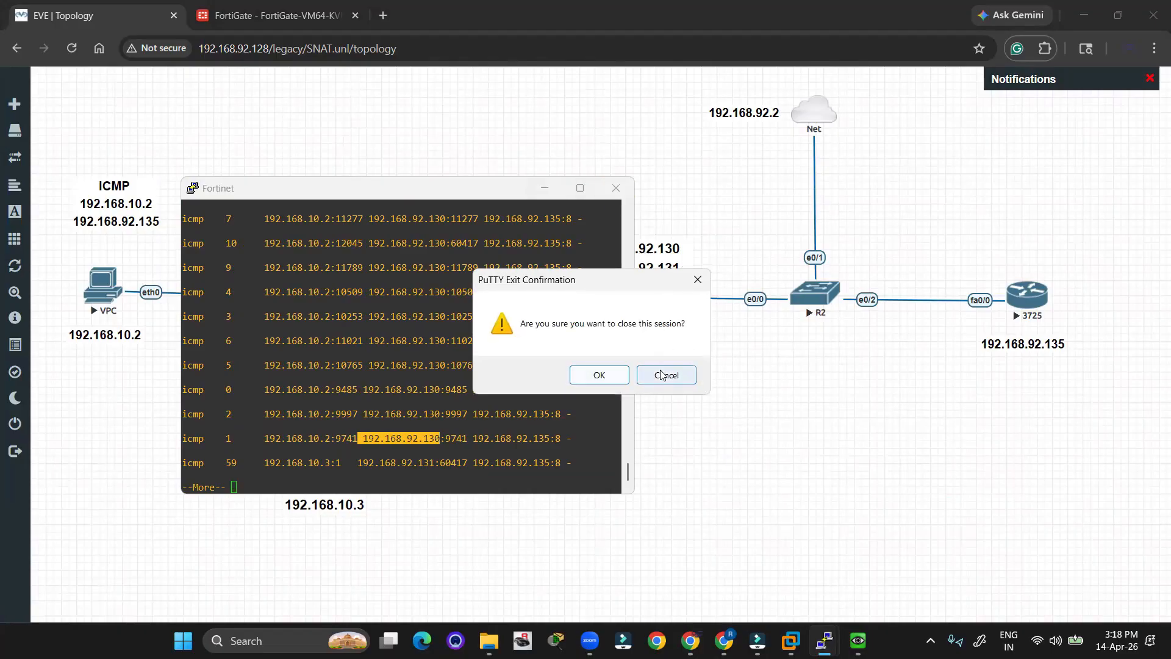
pyautogui.moveTo(536, 164); pyautogui.dragTo(640, 247)
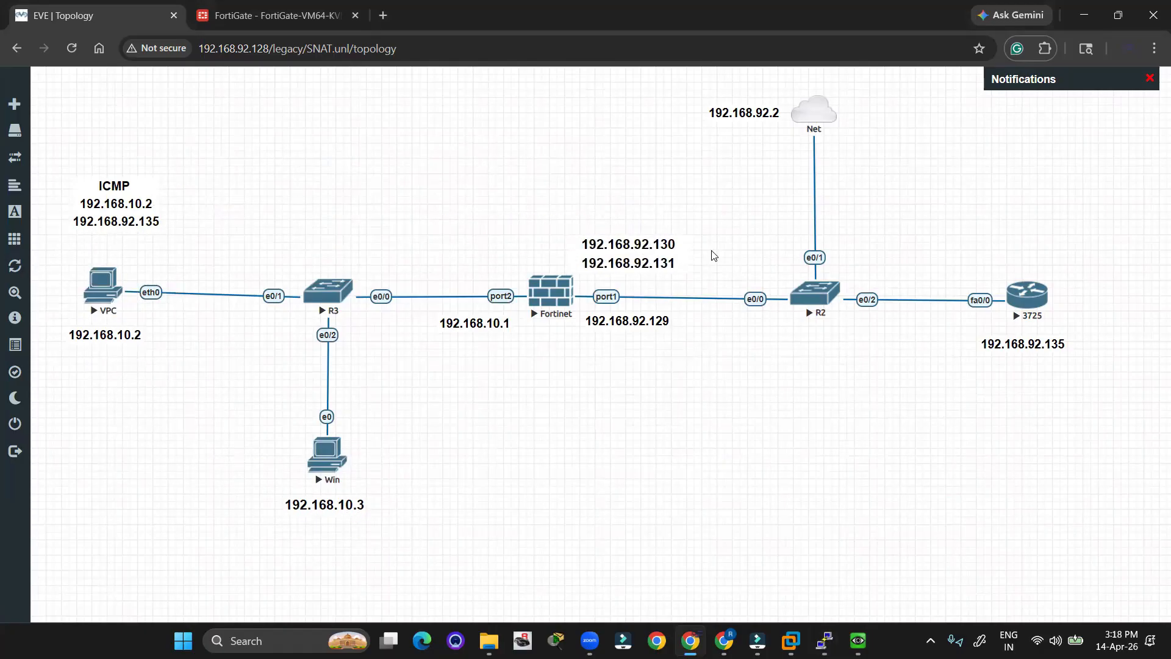
pyautogui.moveTo(652, 255)
pyautogui.mouseDown()
pyautogui.moveTo(662, 283)
pyautogui.moveTo(658, 252)
pyautogui.mouseUp()
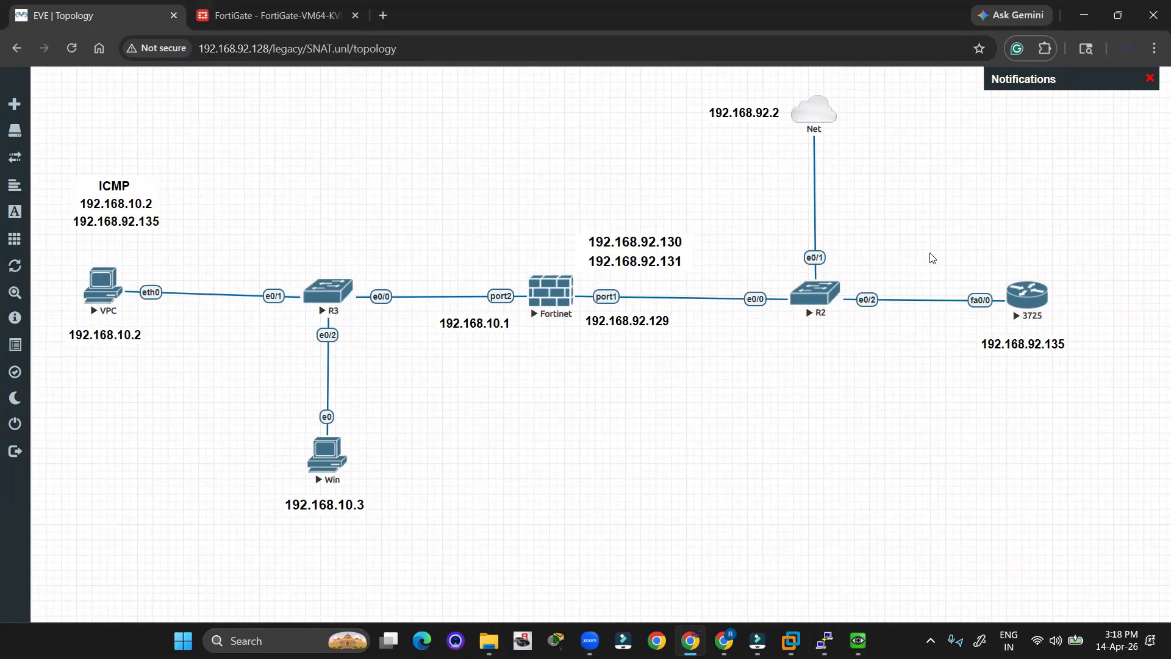
# Bring up the FortiGate Log & Report Forward Traffic log and refresh its entries.
pyautogui.click(258, 24)
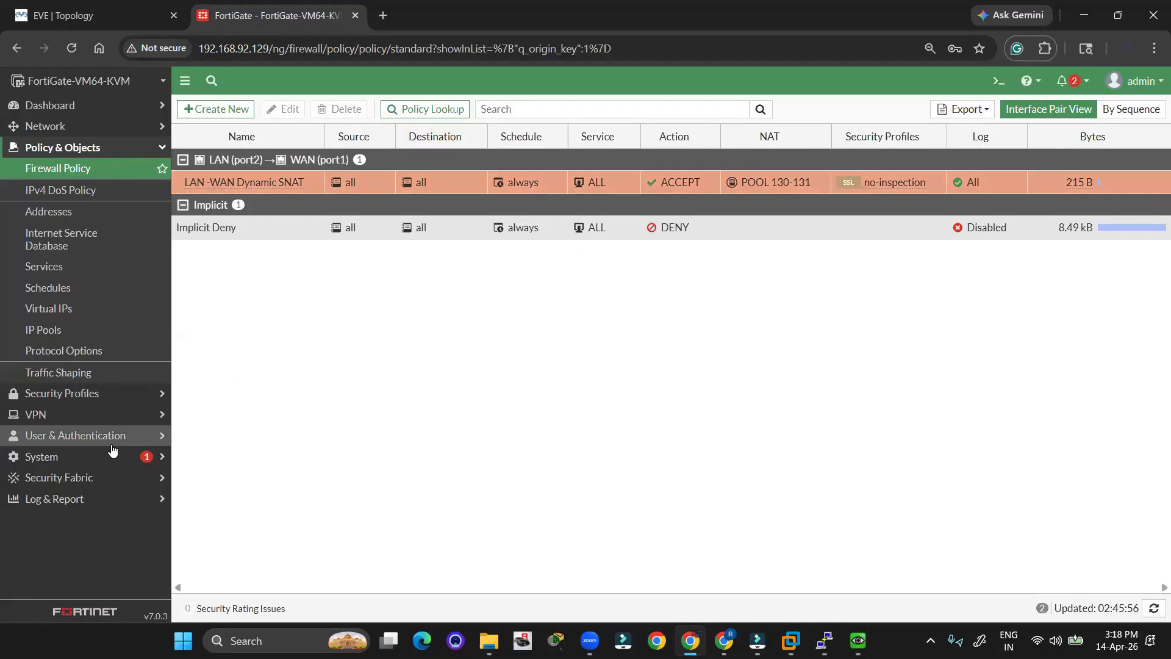
pyautogui.click(55, 499)
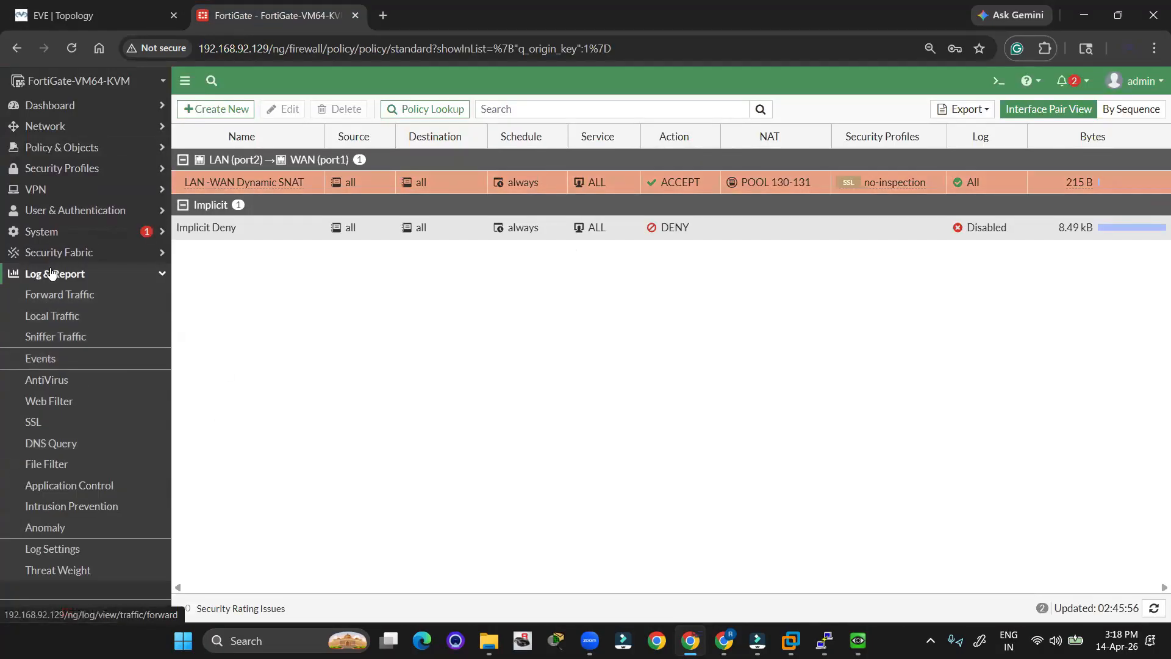
pyautogui.click(56, 296)
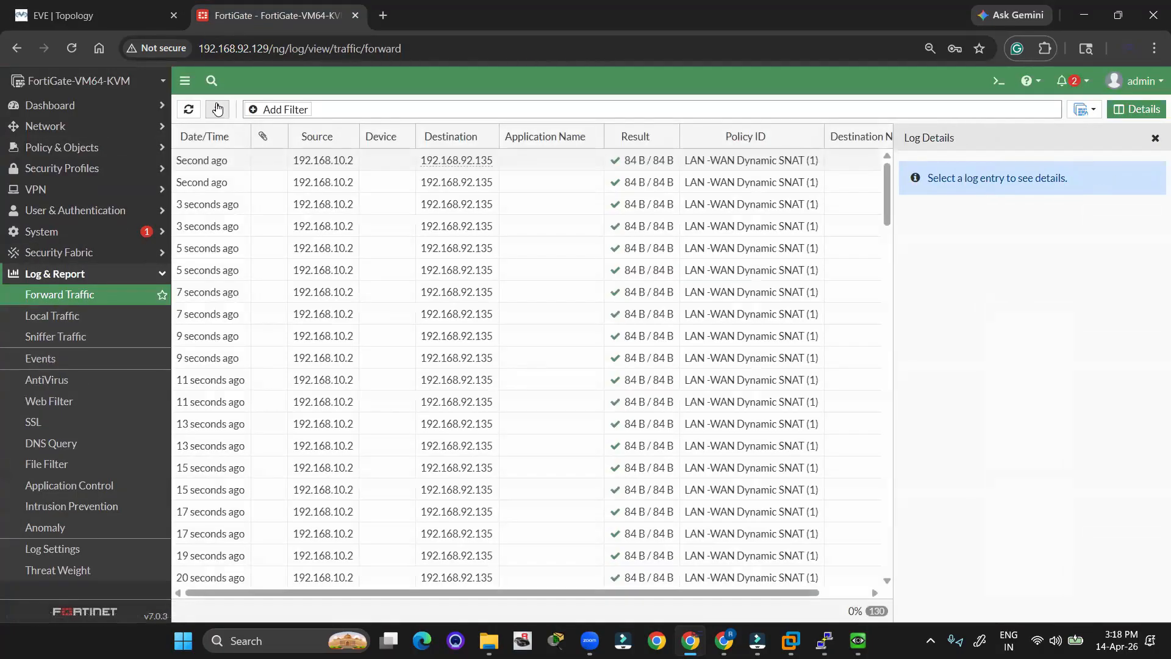
pyautogui.click(188, 109)
pyautogui.scroll(-10, 432, 481)
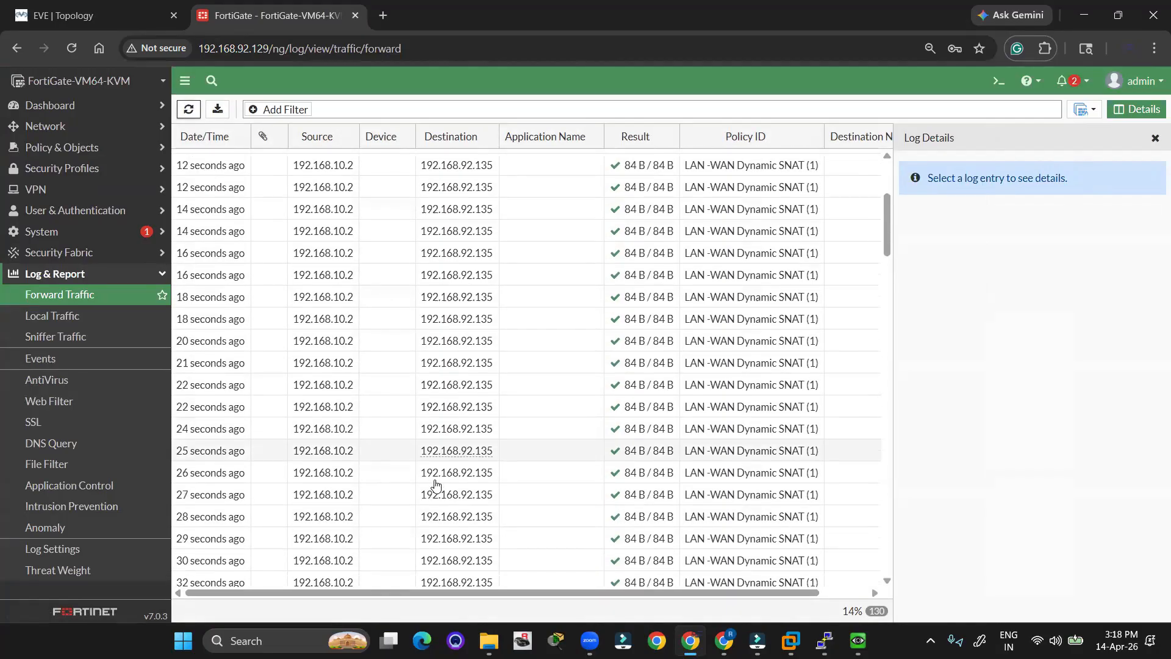
pyautogui.scroll(-10, 431, 481)
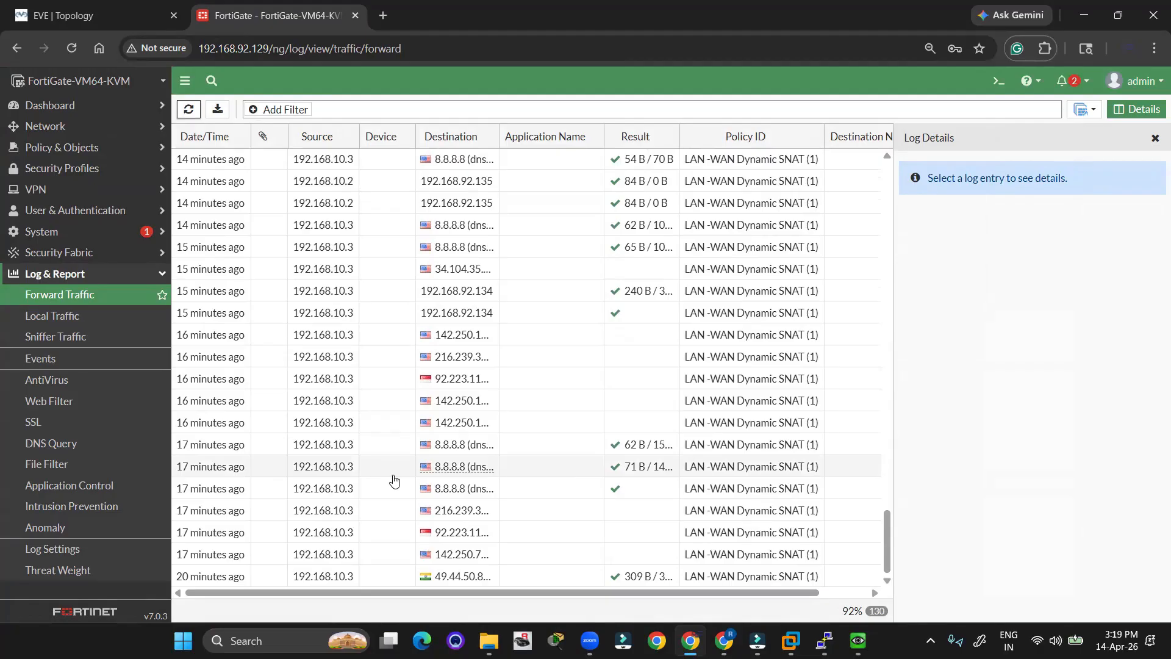
pyautogui.scroll(5, 390, 476)
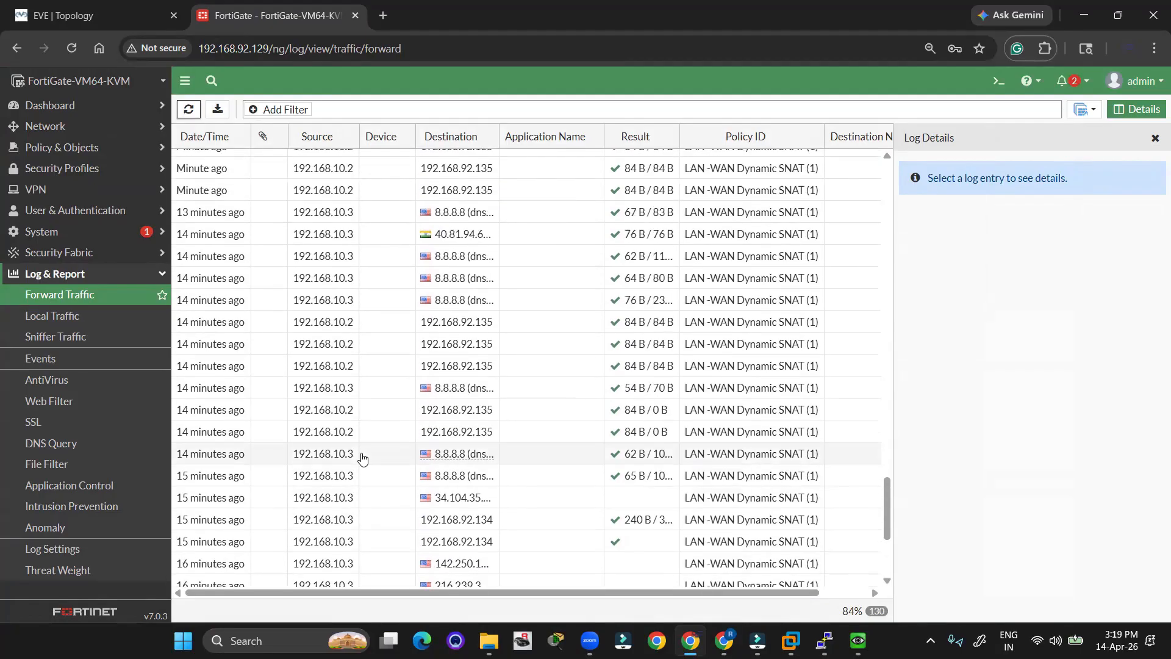
# Inspect the 192.168.10.2 ping entry's details, highlighting NAT IP 192.168.92.130 and destination 192.168.92.135.
pyautogui.click(336, 435)
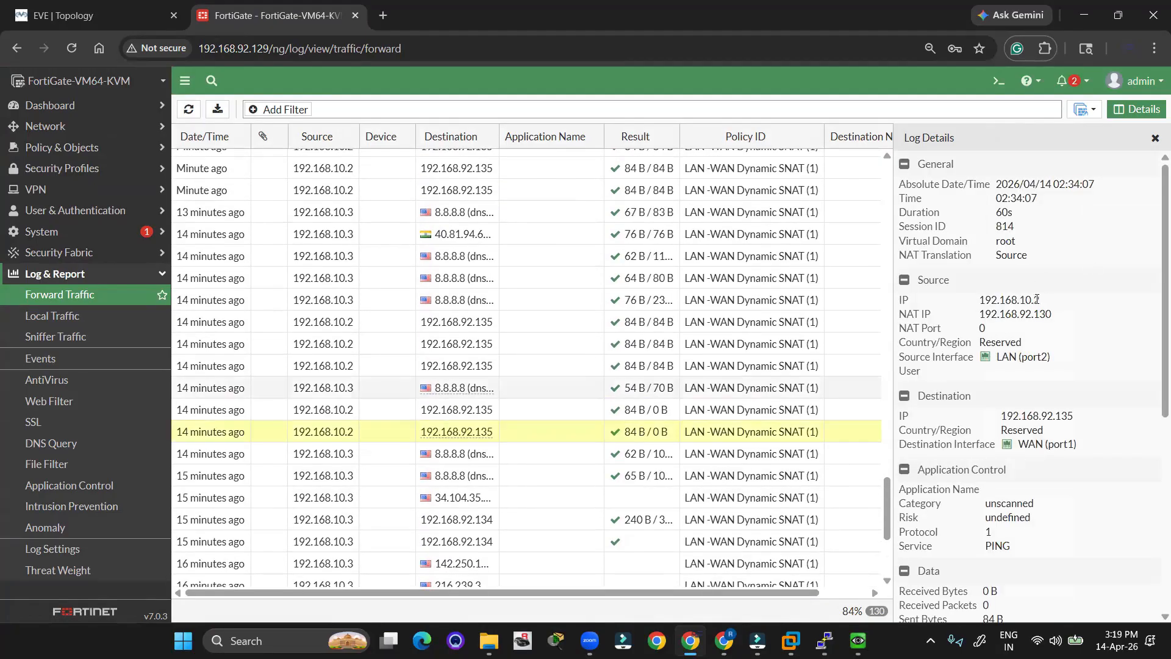
pyautogui.moveTo(1057, 304)
pyautogui.mouseDown()
pyautogui.moveTo(997, 299)
pyautogui.moveTo(1037, 298)
pyautogui.moveTo(1059, 316)
pyautogui.moveTo(988, 312)
pyautogui.moveTo(1058, 323)
pyautogui.moveTo(1049, 312)
pyautogui.mouseUp()
pyautogui.click(997, 299)
pyautogui.click(987, 312)
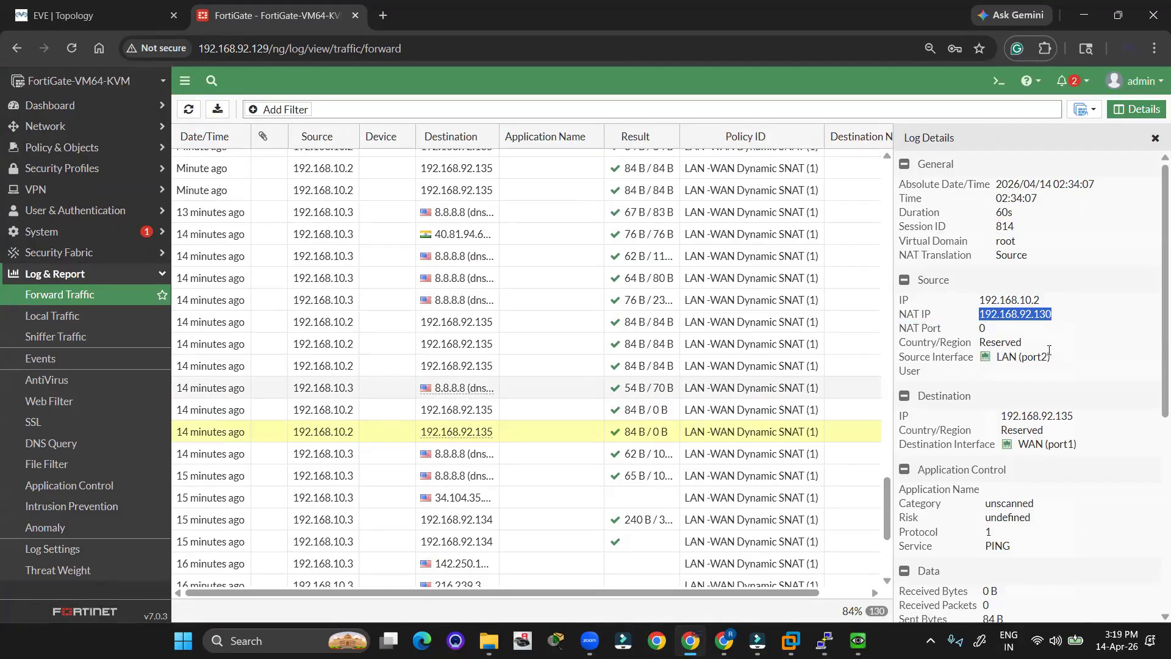
pyautogui.scroll(-5, 1049, 351)
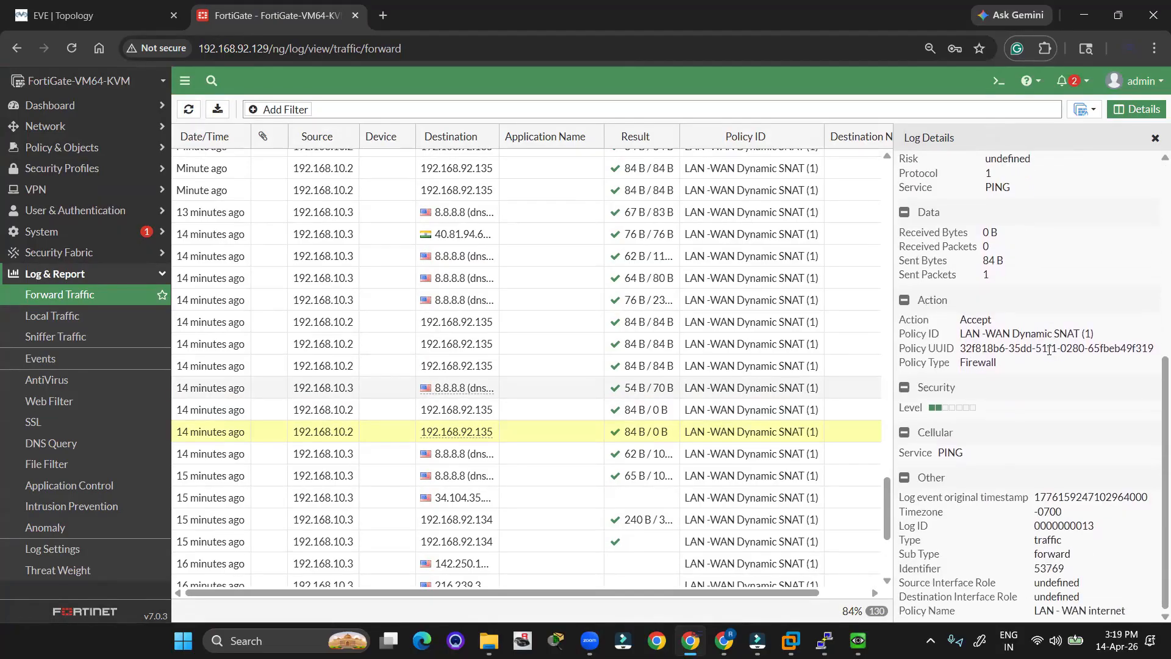
pyautogui.scroll(5, 1049, 351)
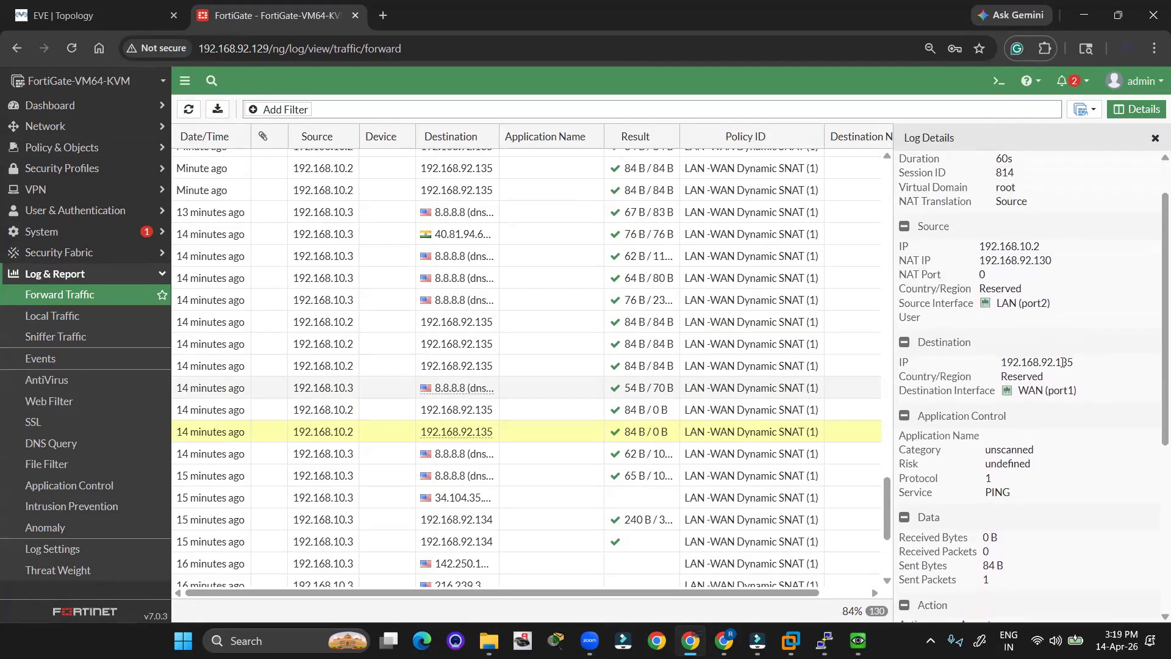
pyautogui.moveTo(1076, 367); pyautogui.dragTo(1000, 364)
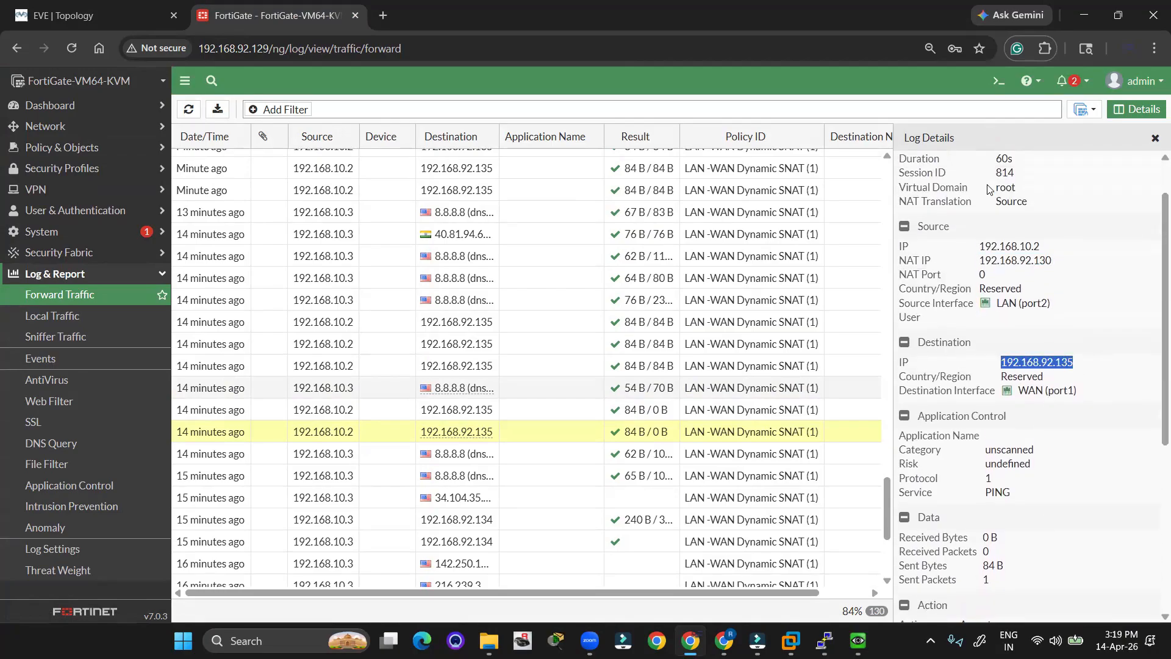
pyautogui.click(1078, 145)
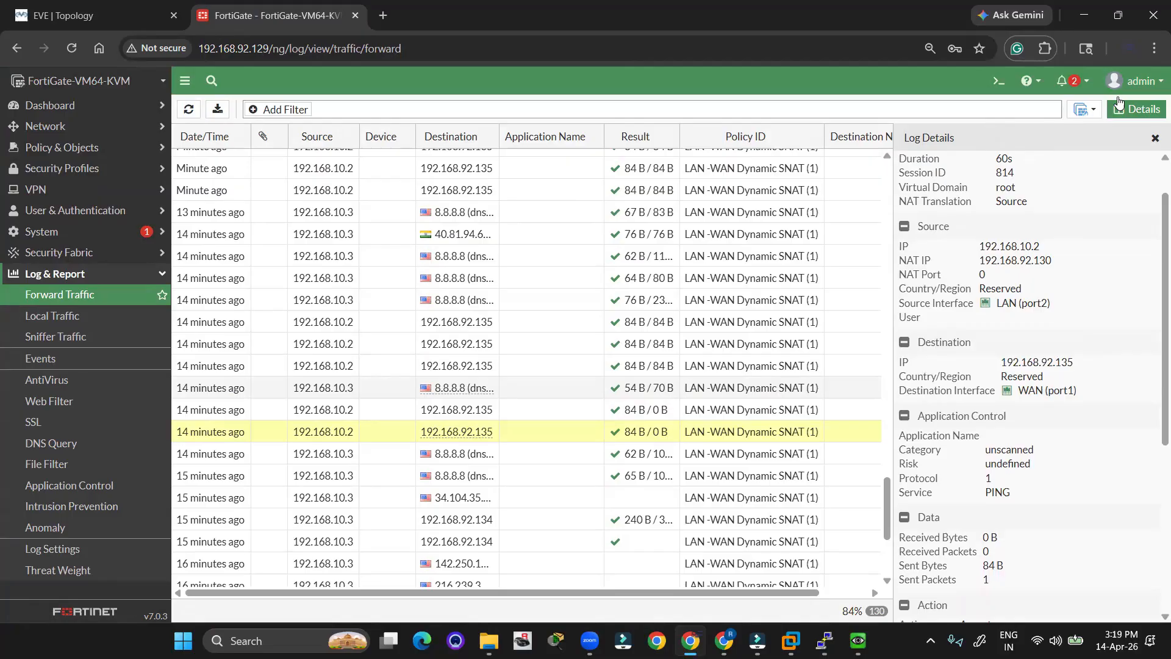